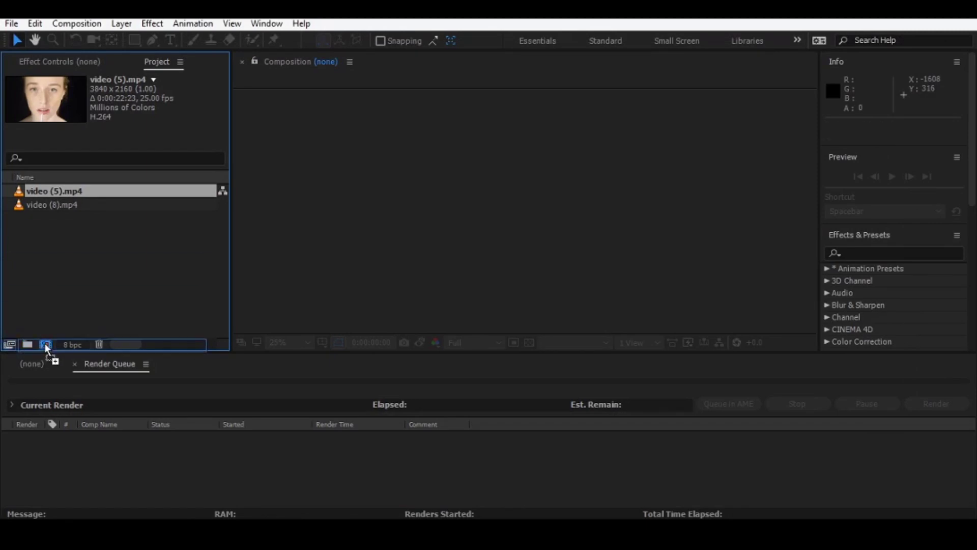
# Build a composition from video (5).mp4 and trim it to a work area ending at 0:00:06:24.
pyautogui.moveTo(53, 189); pyautogui.dragTo(46, 344)
pyautogui.press(',')
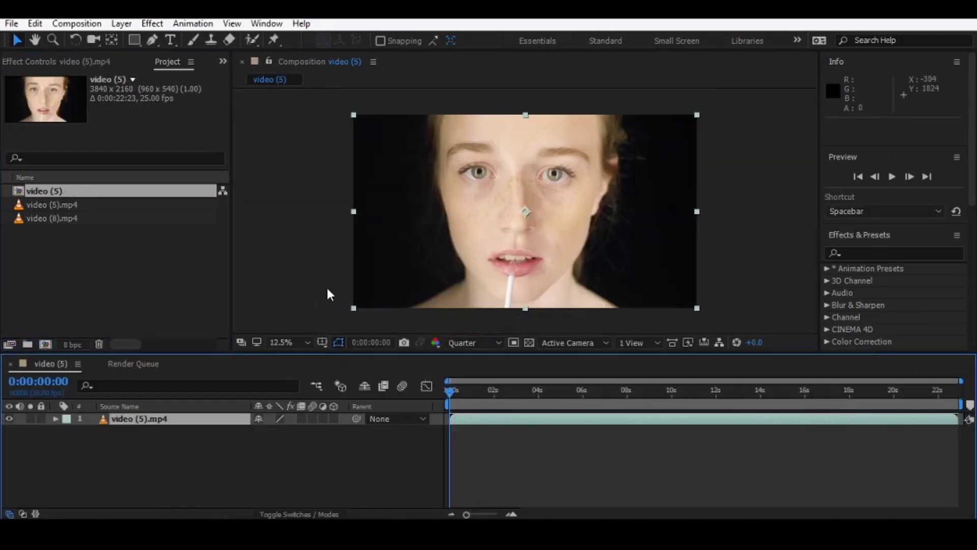
pyautogui.moveTo(473, 398)
pyautogui.mouseDown()
pyautogui.moveTo(627, 415)
pyautogui.moveTo(604, 419)
pyautogui.mouseUp()
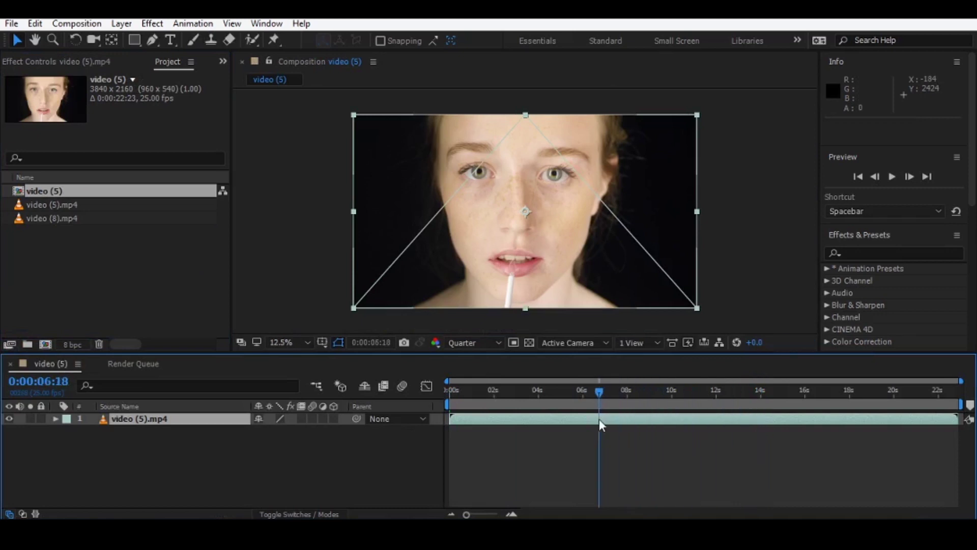
pyautogui.press('n')
pyautogui.rightClick(531, 402)
pyautogui.click(564, 440)
pyautogui.moveTo(485, 393); pyautogui.dragTo(448, 393)
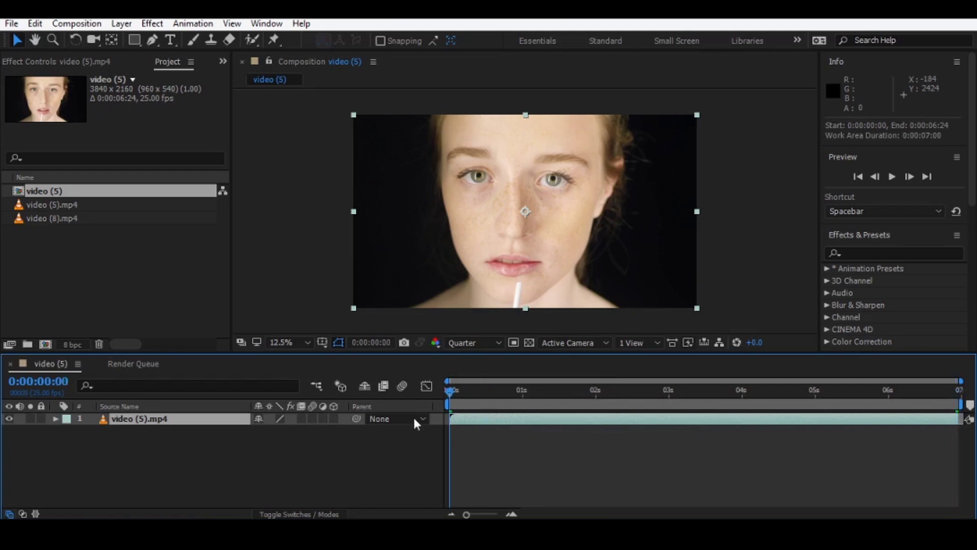
pyautogui.click(102, 247)
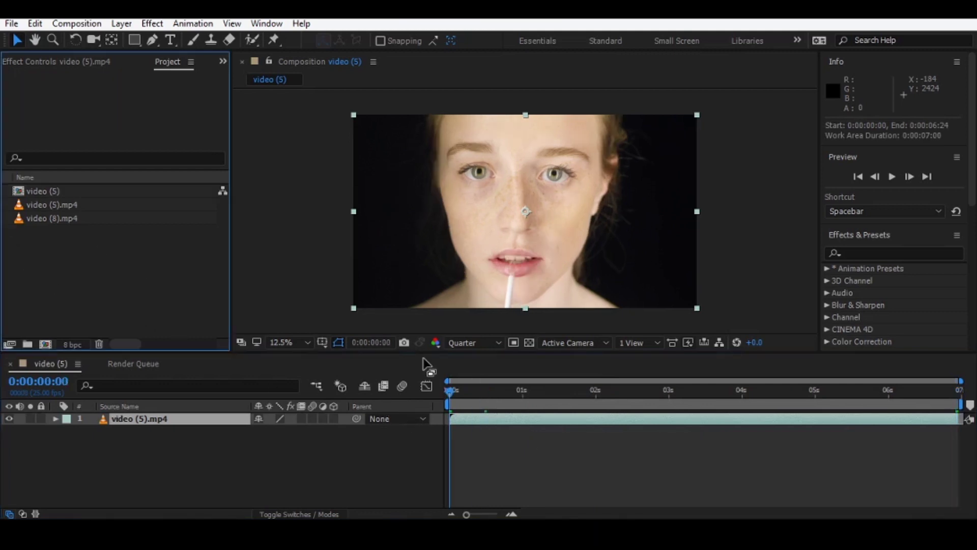
pyautogui.press('space')
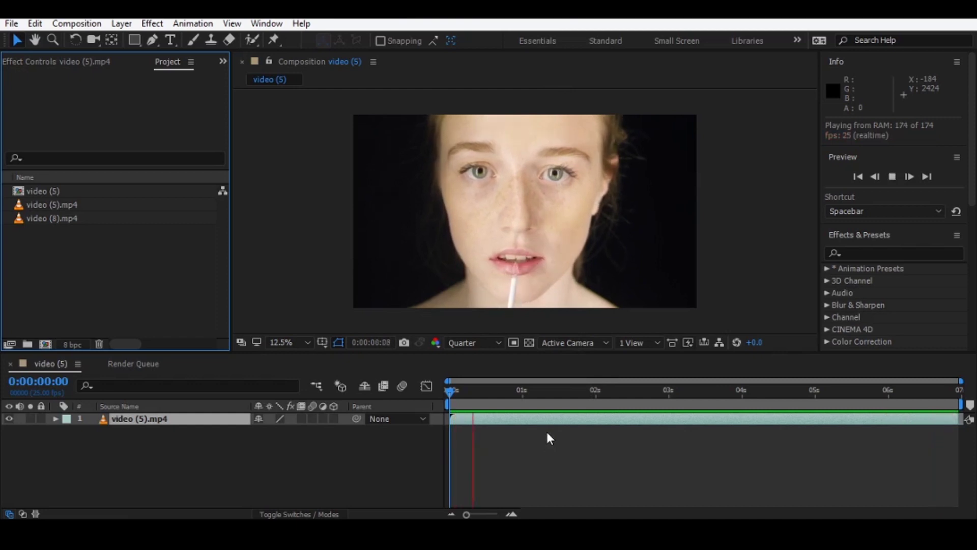
# Duplicate the video layer and name the lower copy 'og' and the top copy 'retouch'.
pyautogui.press('space')
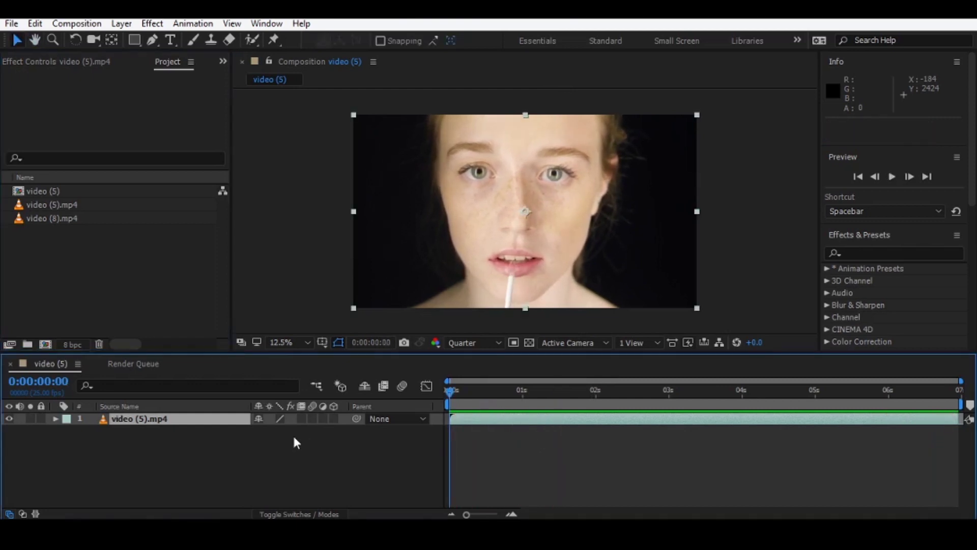
pyautogui.hotkey('ctrl', 'd')
pyautogui.click(133, 436)
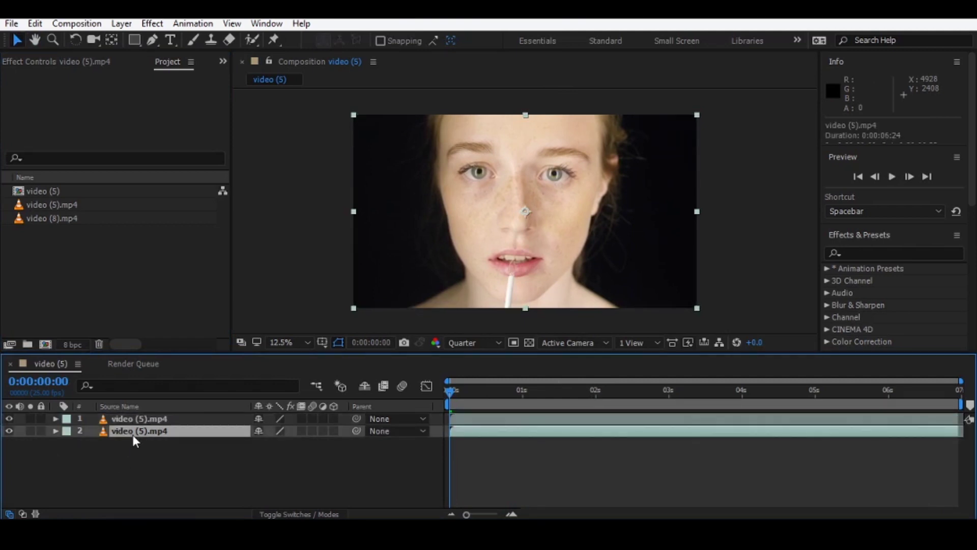
pyautogui.press('Return')
pyautogui.write('og')
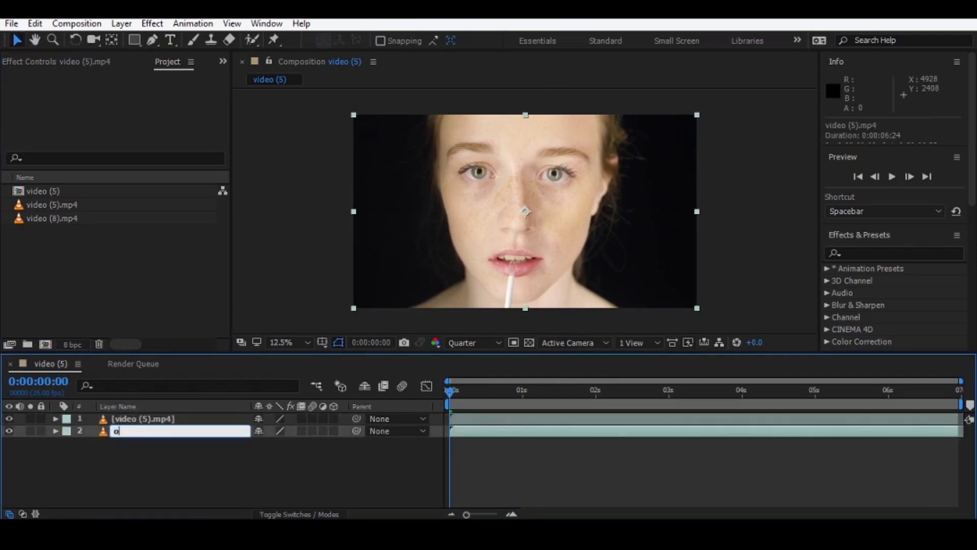
pyautogui.click(151, 471)
pyautogui.click(149, 420)
pyautogui.press('Return')
pyautogui.write('retouch')
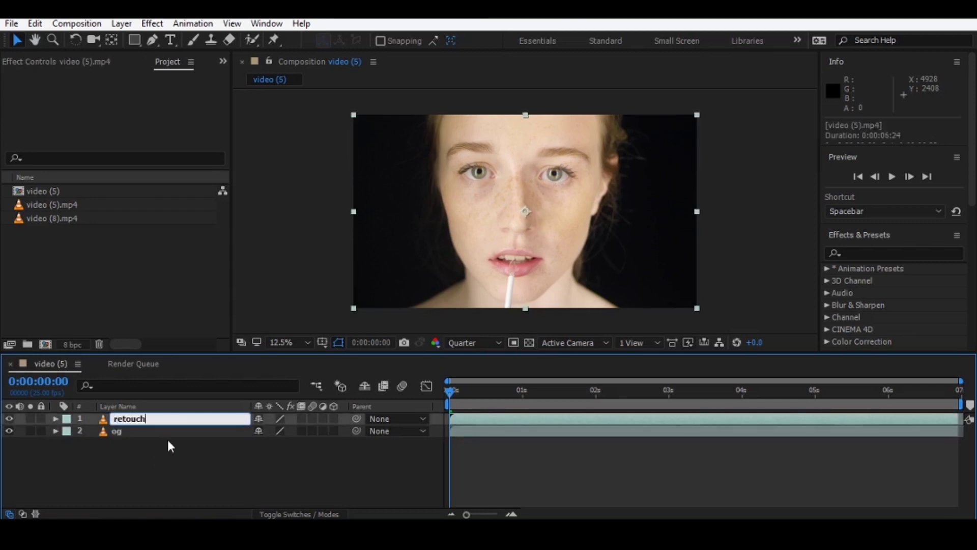
pyautogui.press('Return')
# Apply RG Magic Bullet Cosmo II to the retouch layer.
pyautogui.click(150, 424)
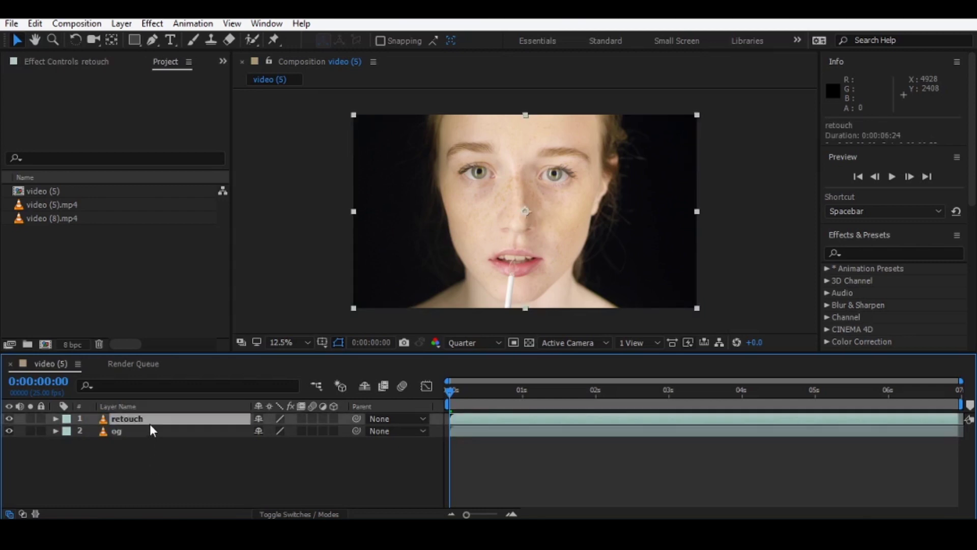
pyautogui.click(871, 250)
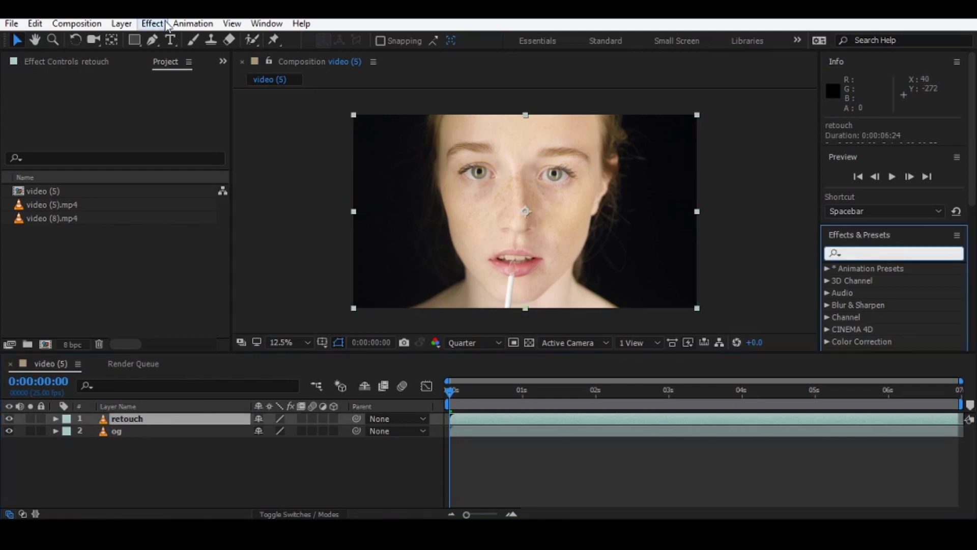
pyautogui.click(152, 24)
pyautogui.click(106, 481)
pyautogui.click(125, 418)
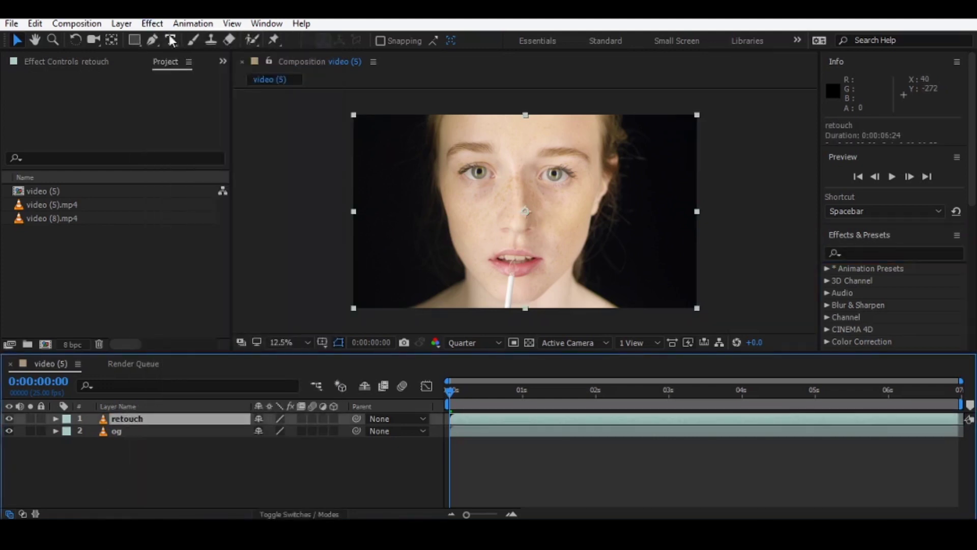
pyautogui.click(152, 24)
pyautogui.moveTo(191, 361)
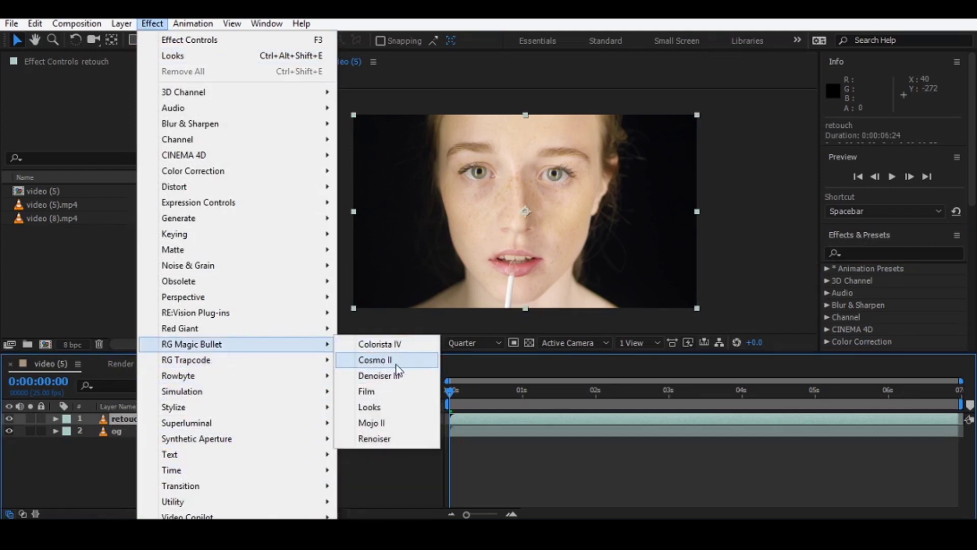
pyautogui.click(382, 361)
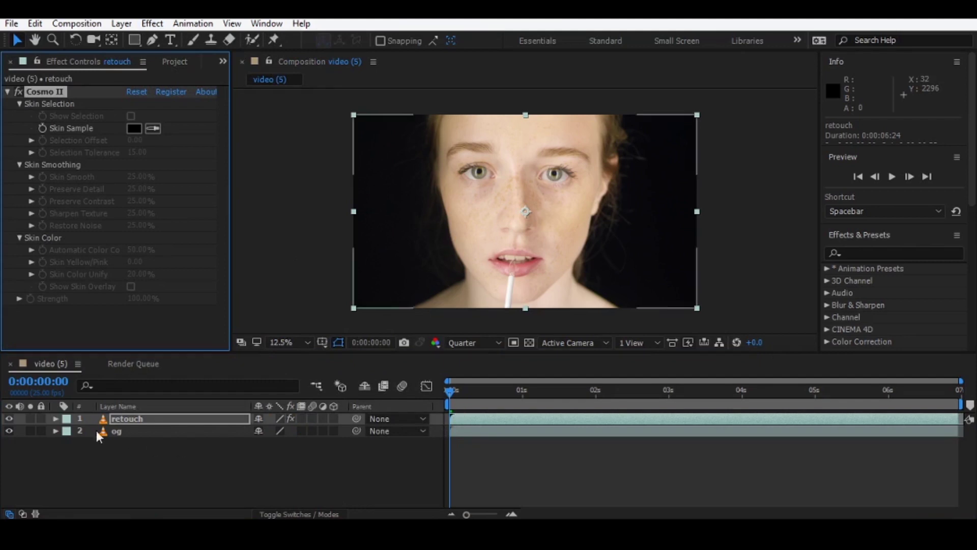
# Hide the og layer, sample the cheek's skin tone for Cosmo II, and show the skin selection.
pyautogui.click(10, 431)
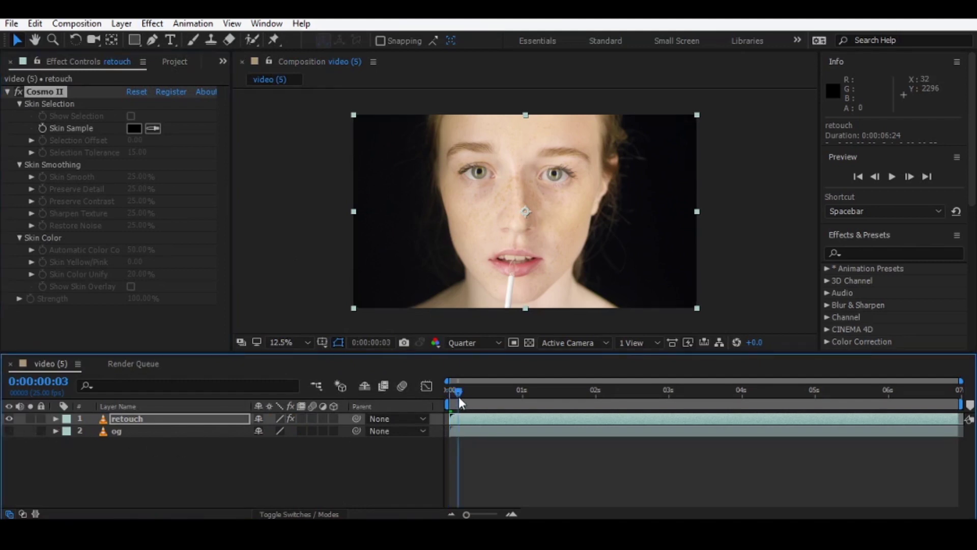
pyautogui.click(153, 129)
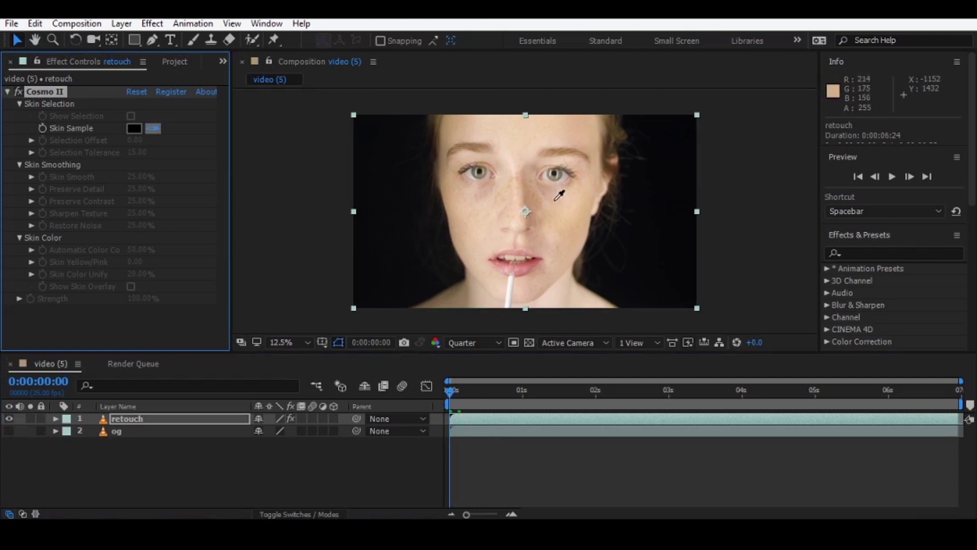
pyautogui.click(562, 205)
pyautogui.click(131, 116)
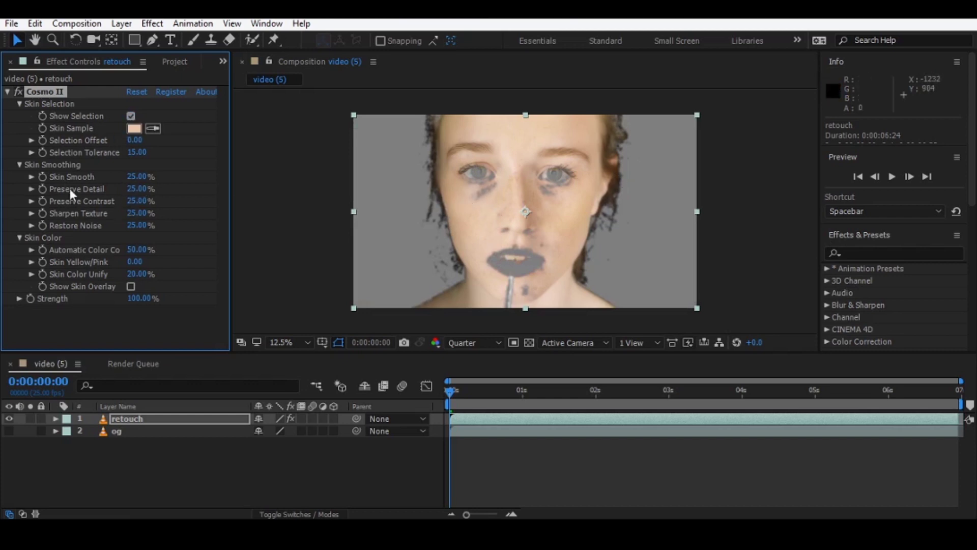
# Set Selection Offset to -4 and Skin Smooth to 50%, with the selection view hidden.
pyautogui.moveTo(134, 145)
pyautogui.mouseDown()
pyautogui.moveTo(124, 145)
pyautogui.moveTo(140, 149)
pyautogui.mouseUp()
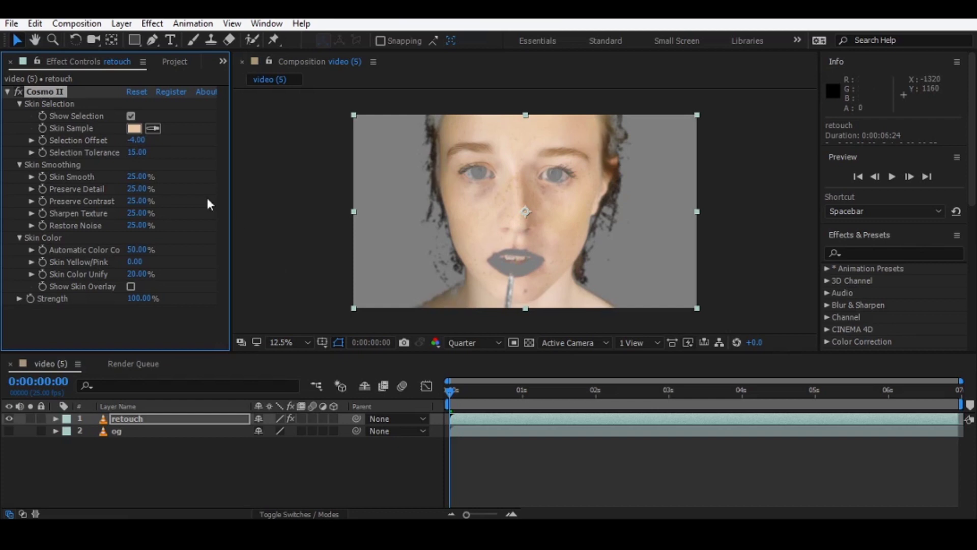
pyautogui.click(136, 177)
pyautogui.press('Return')
pyautogui.click(131, 116)
pyautogui.click(136, 177)
pyautogui.write('50')
pyautogui.press('Return')
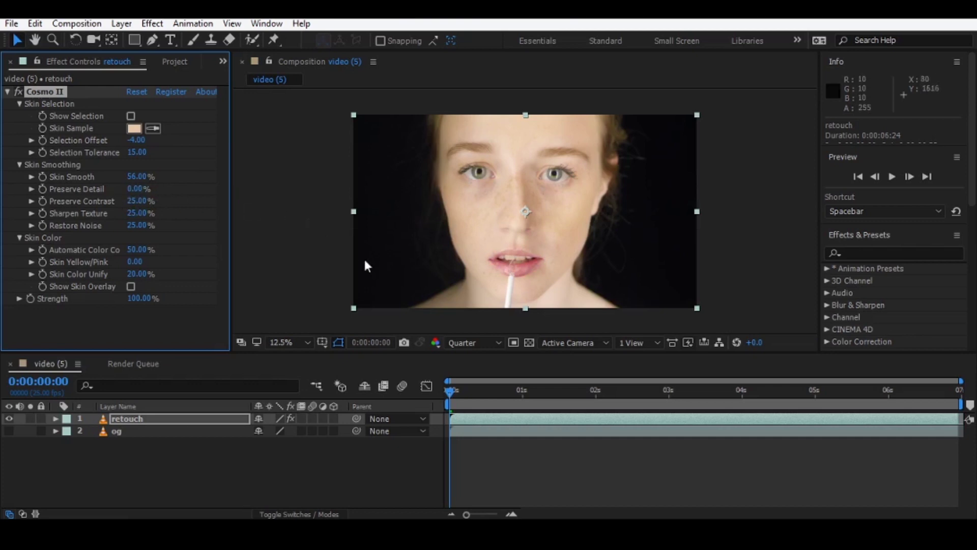
# Zoom the viewer to 25% and test Preserve Detail before returning it to 0%.
pyautogui.scroll(5, 494, 215)
pyautogui.scroll(-5, 496, 215)
pyautogui.press('.')
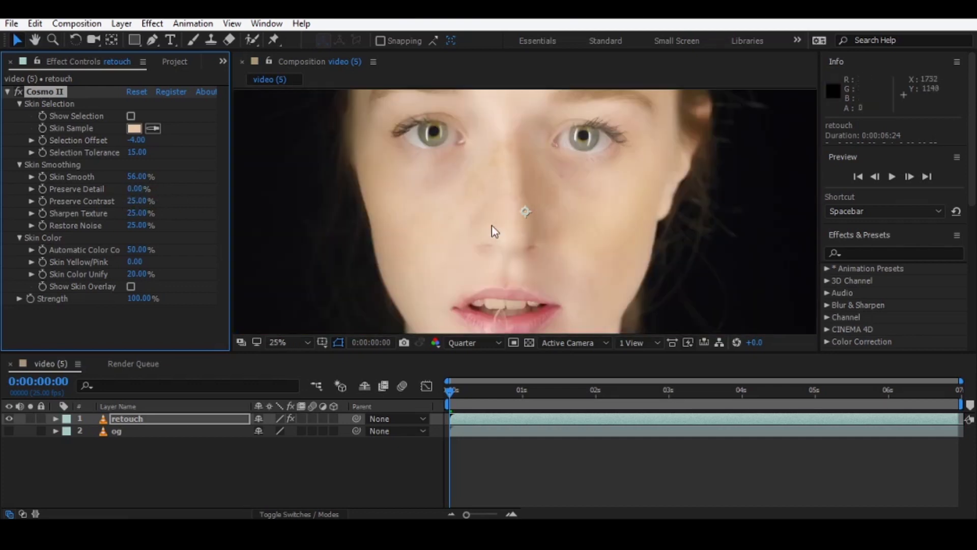
pyautogui.click(18, 91)
pyautogui.click(17, 92)
pyautogui.moveTo(133, 185); pyautogui.dragTo(153, 189)
pyautogui.moveTo(132, 189); pyautogui.dragTo(19, 215)
# Lower Skin Smooth to 38% and preview the smoothed clip.
pyautogui.moveTo(127, 177); pyautogui.dragTo(129, 189)
pyautogui.press(',')
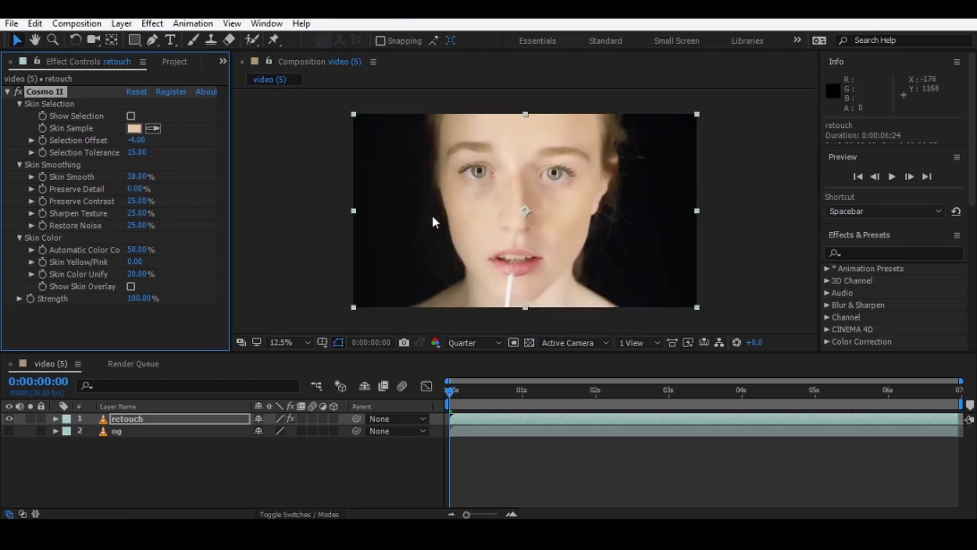
pyautogui.press('space')
pyautogui.press('space')
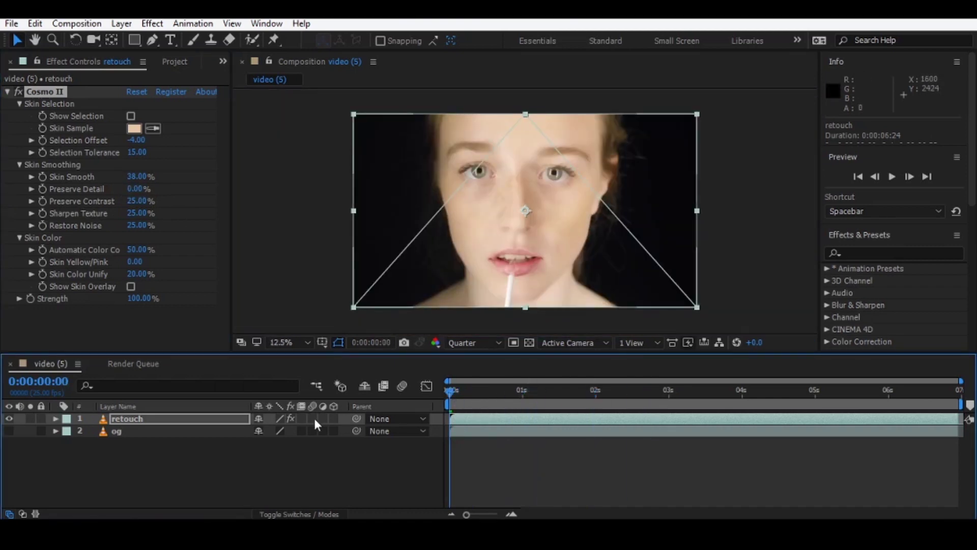
pyautogui.press('space')
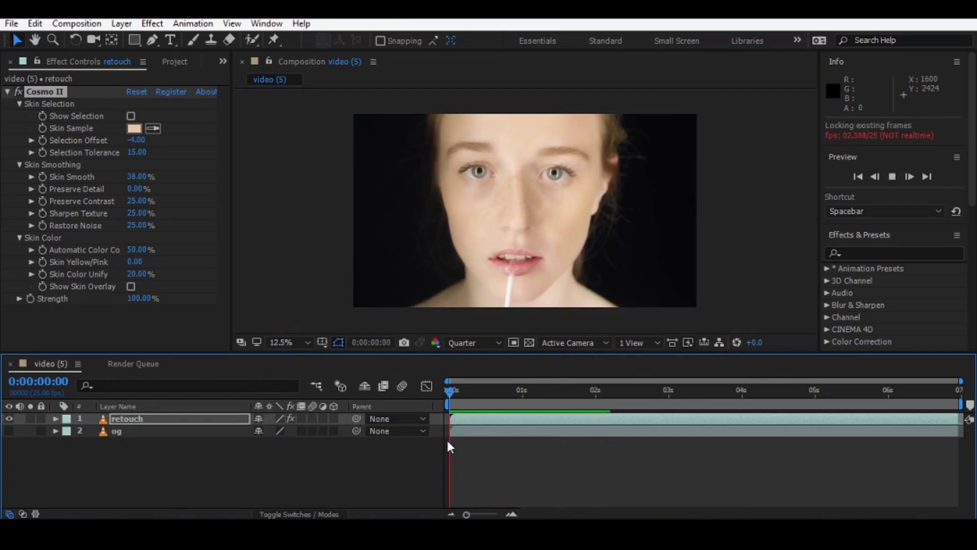
pyautogui.press('.')
pyautogui.press(',')
pyautogui.press('space')
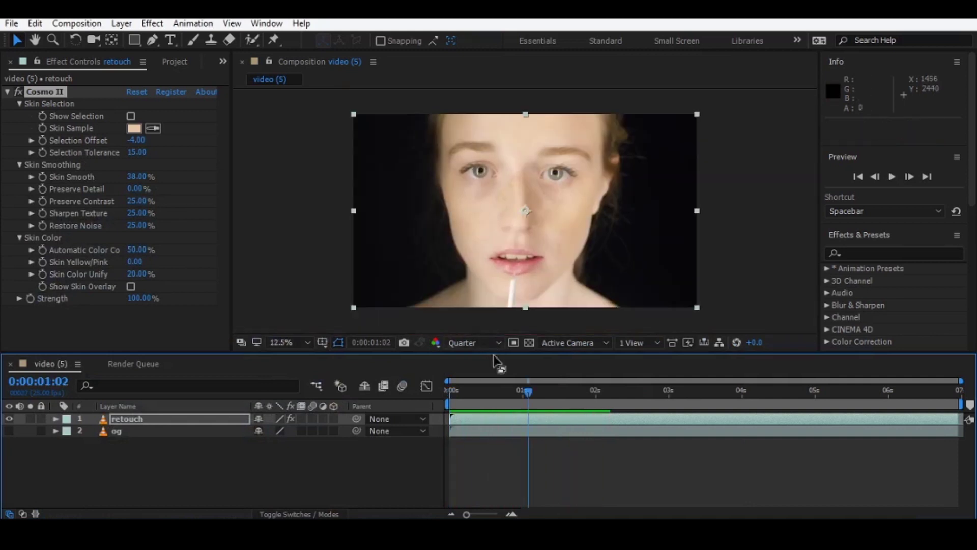
# Go to frame 5 and hide the retouch layer to compare with the original.
pyautogui.moveTo(481, 396)
pyautogui.mouseDown()
pyautogui.moveTo(518, 388)
pyautogui.moveTo(463, 392)
pyautogui.mouseUp()
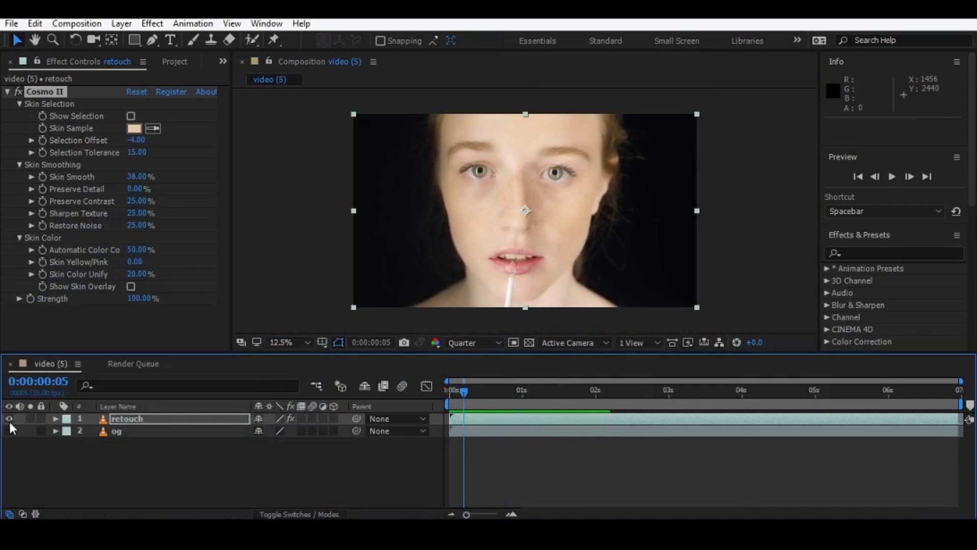
pyautogui.click(9, 418)
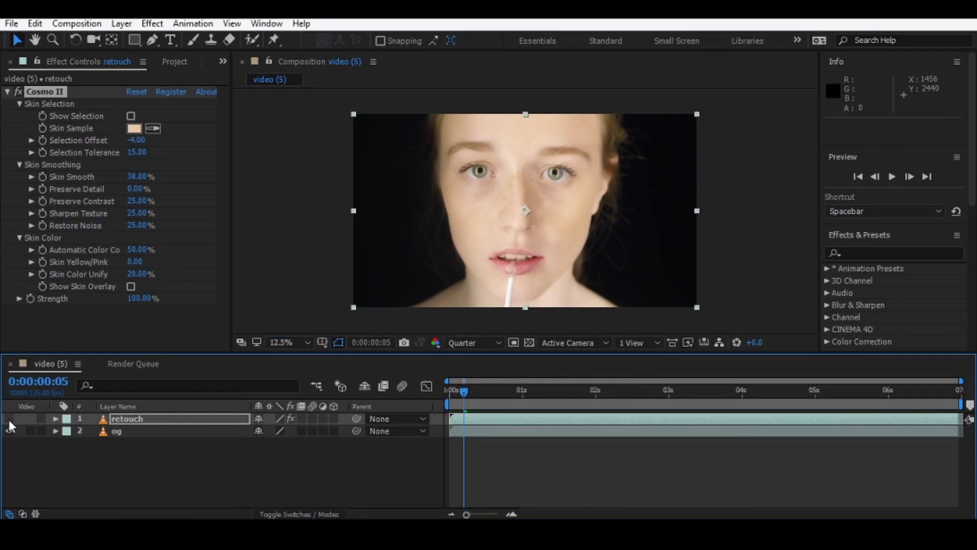
pyautogui.scroll(4, 532, 239)
pyautogui.scroll(-2, 534, 238)
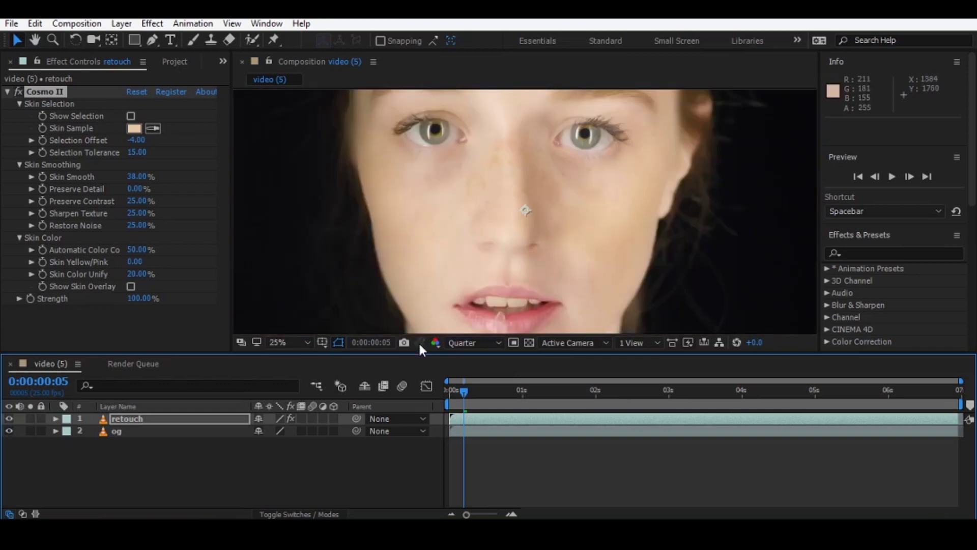
# Set the viewer preview resolution to Full.
pyautogui.click(476, 342)
pyautogui.click(466, 373)
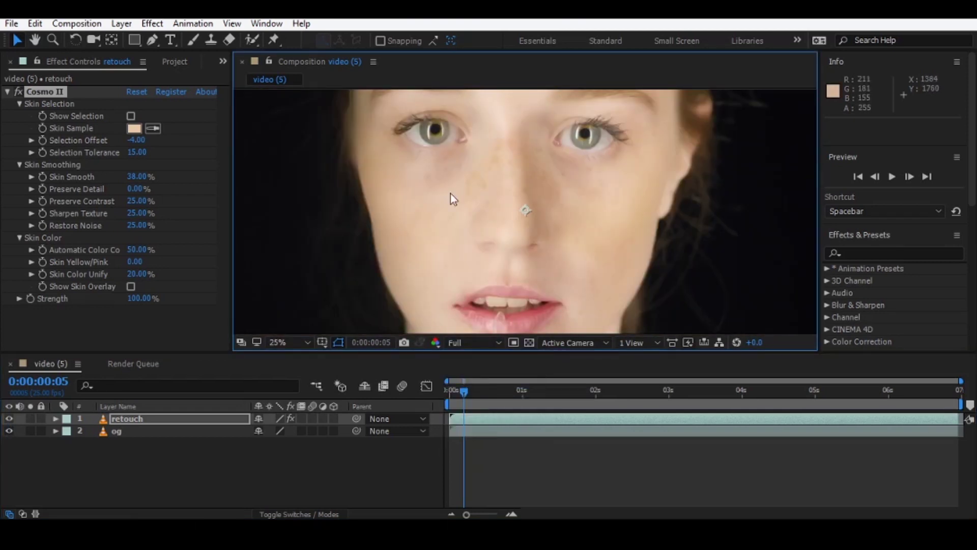
pyautogui.scroll(-1, 459, 206)
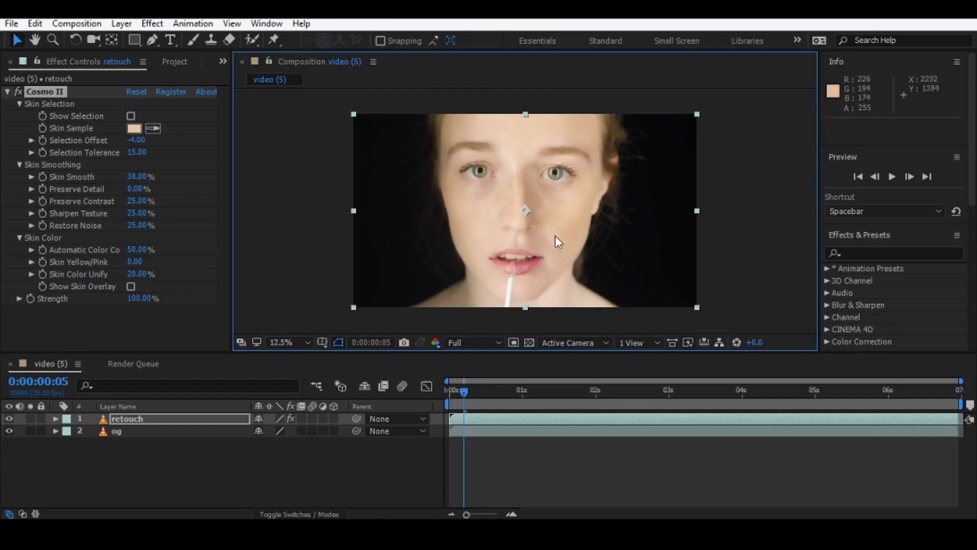
pyautogui.scroll(1, 558, 229)
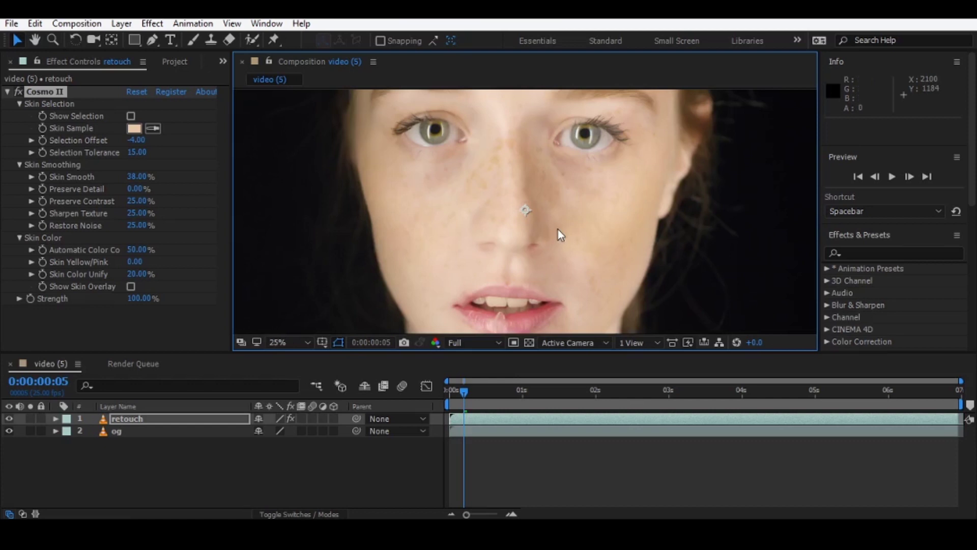
# On the retouch layer, set Cosmo II Skin Smooth to 50%, then raise it to 56%.
pyautogui.click(163, 416)
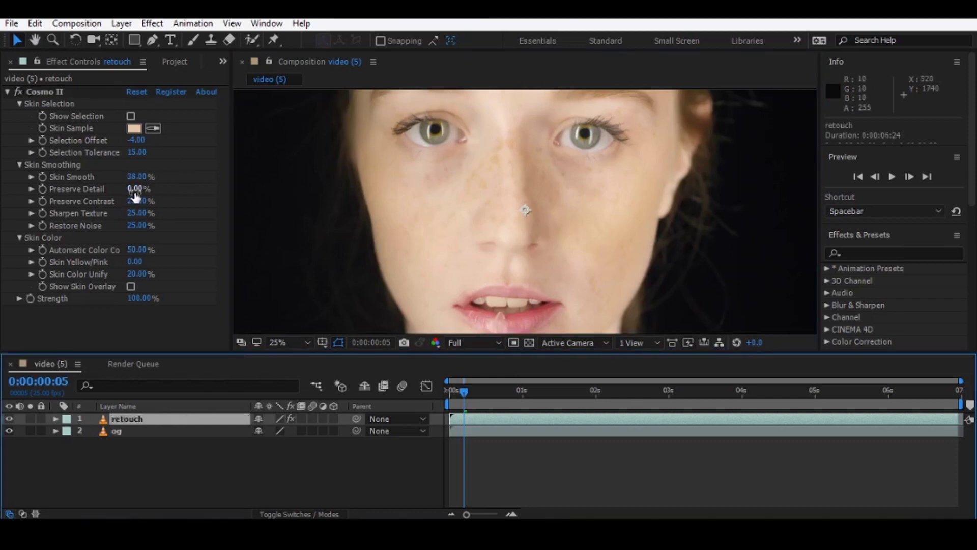
pyautogui.click(137, 176)
pyautogui.write('50')
pyautogui.press('Return')
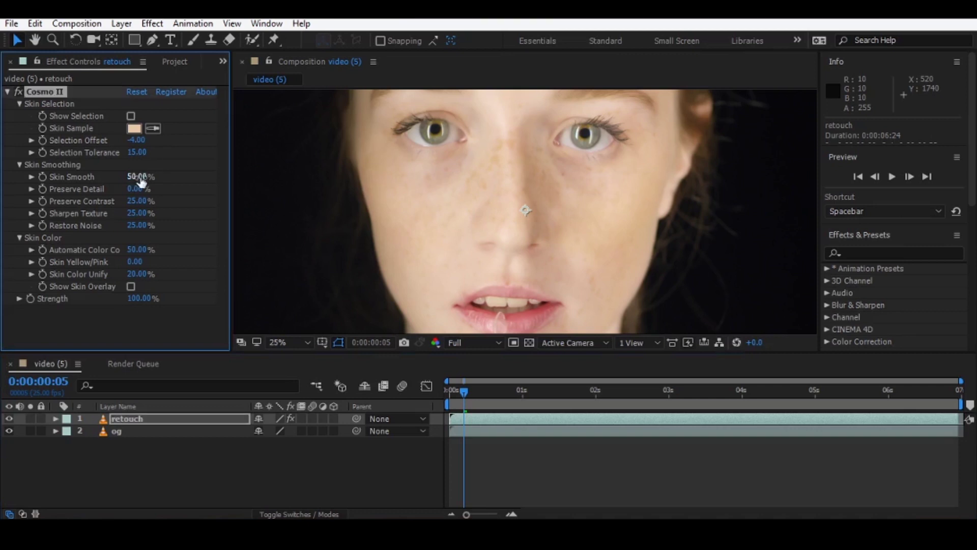
pyautogui.moveTo(142, 180); pyautogui.dragTo(170, 272)
# Set Preserve Detail to 5% and turn on Show Selection.
pyautogui.scroll(-1, 350, 230)
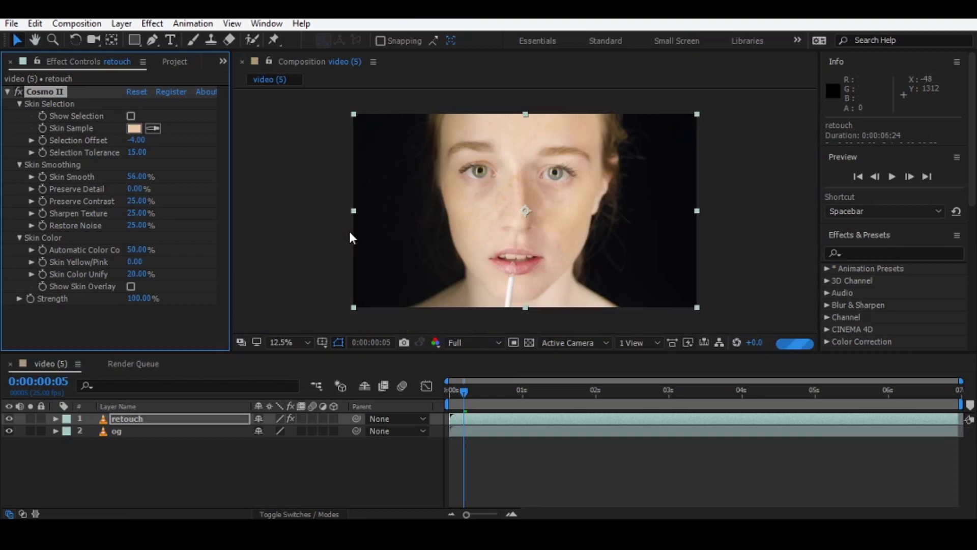
pyautogui.click(131, 188)
pyautogui.write('35')
pyautogui.press('Return')
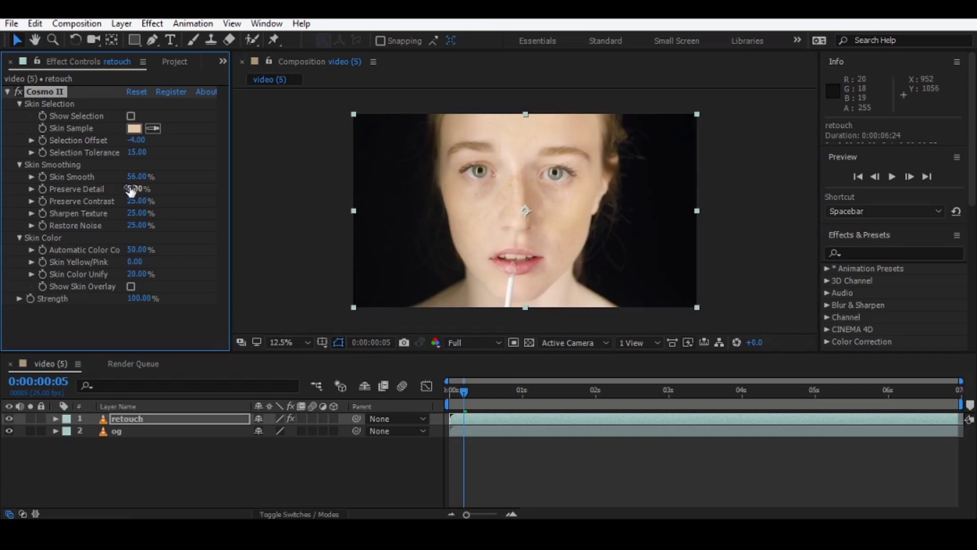
pyautogui.click(131, 117)
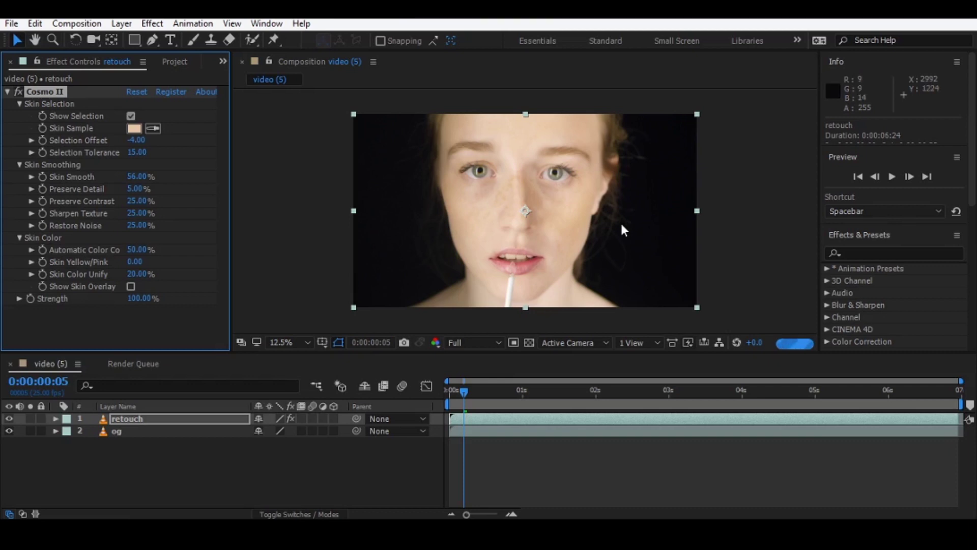
# Zoom in on the skin selection and lower Selection Tolerance to 4.
pyautogui.press('.')
pyautogui.press('.')
pyautogui.press('.')
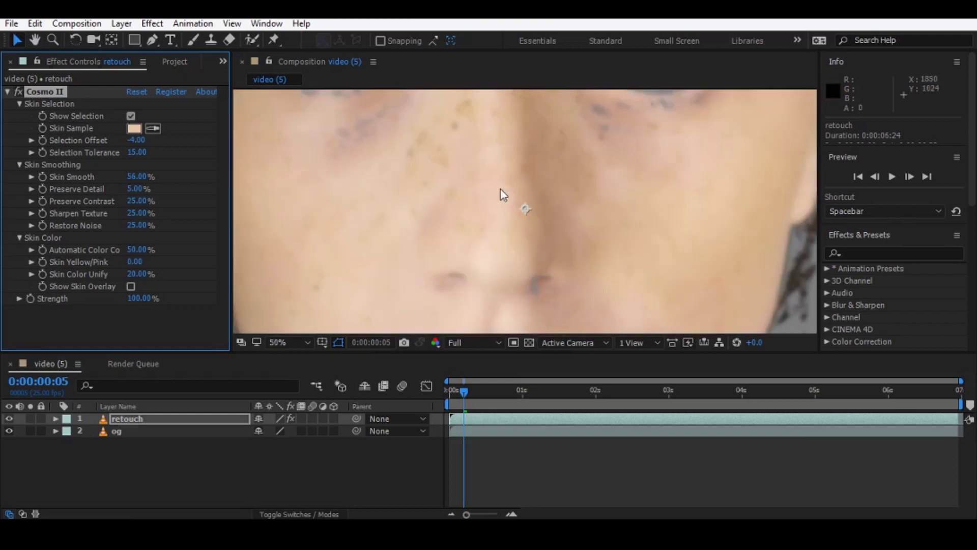
pyautogui.press(',')
pyautogui.press(',')
pyautogui.press(',')
pyautogui.press('.')
pyautogui.press('.')
pyautogui.press('.')
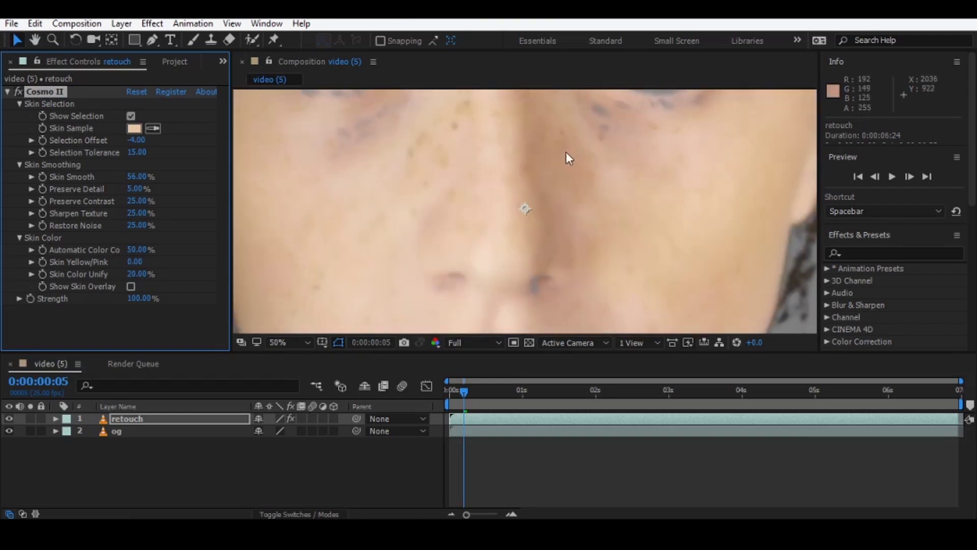
pyautogui.moveTo(136, 152); pyautogui.dragTo(133, 152)
pyautogui.press(',')
pyautogui.press(',')
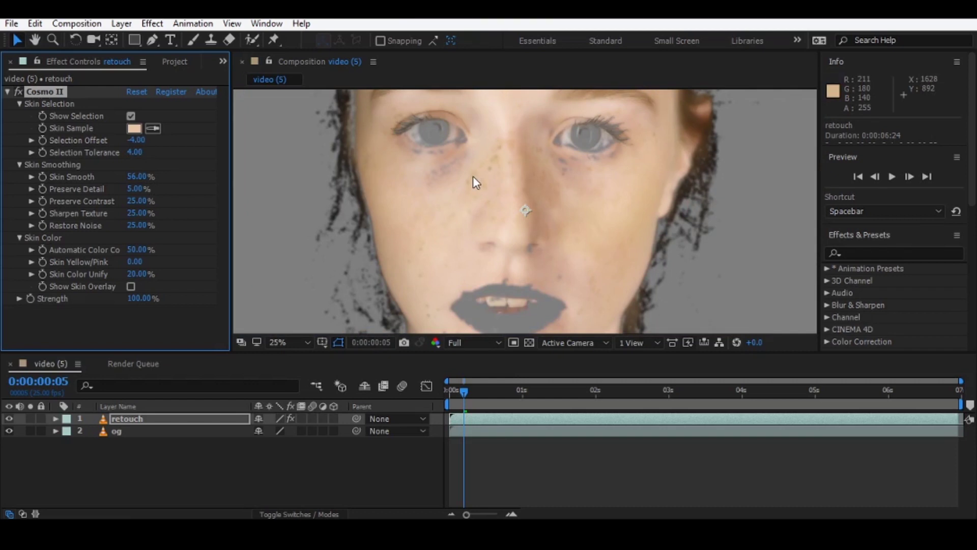
pyautogui.click(133, 153)
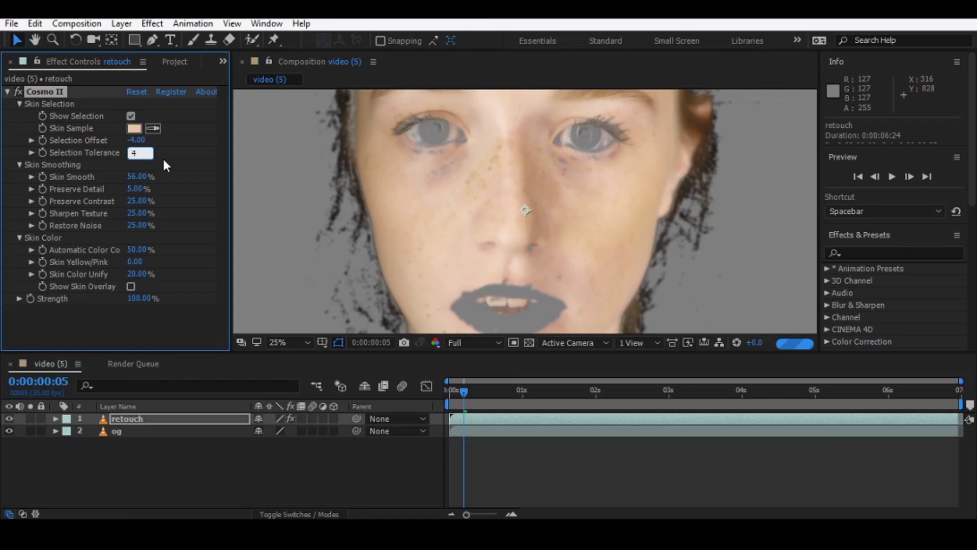
pyautogui.press('Return')
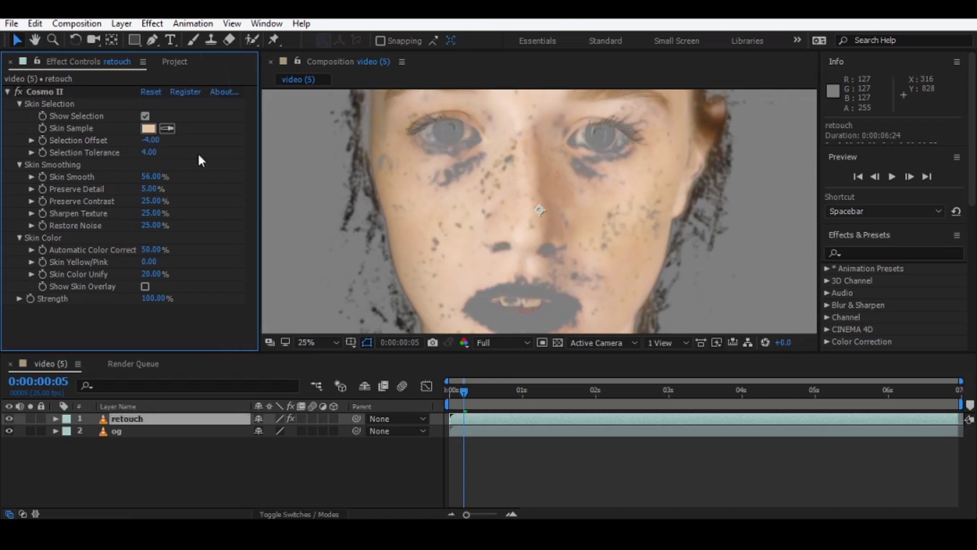
# Raise Selection Tolerance to 15, then settle it at 20.
pyautogui.click(149, 154)
pyautogui.write('15')
pyautogui.press('Return')
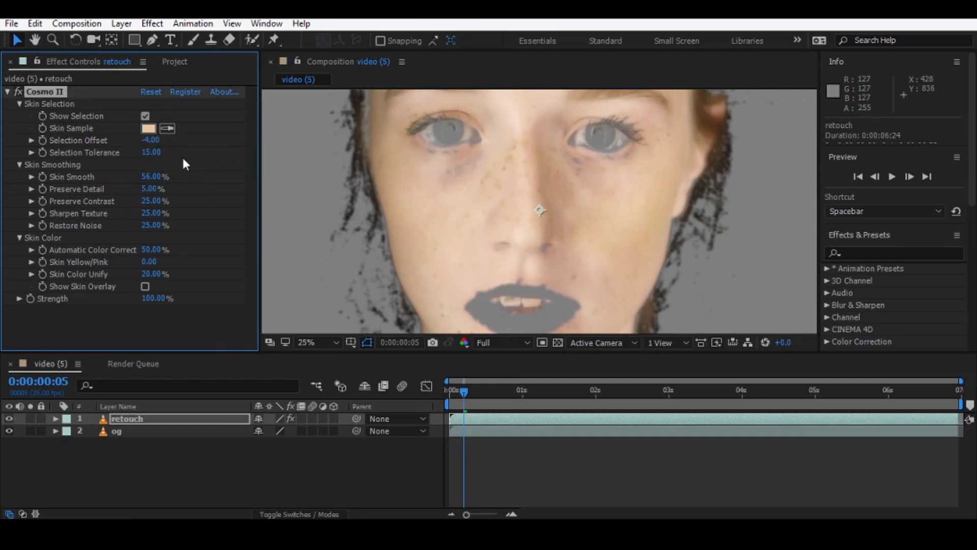
pyautogui.press(',')
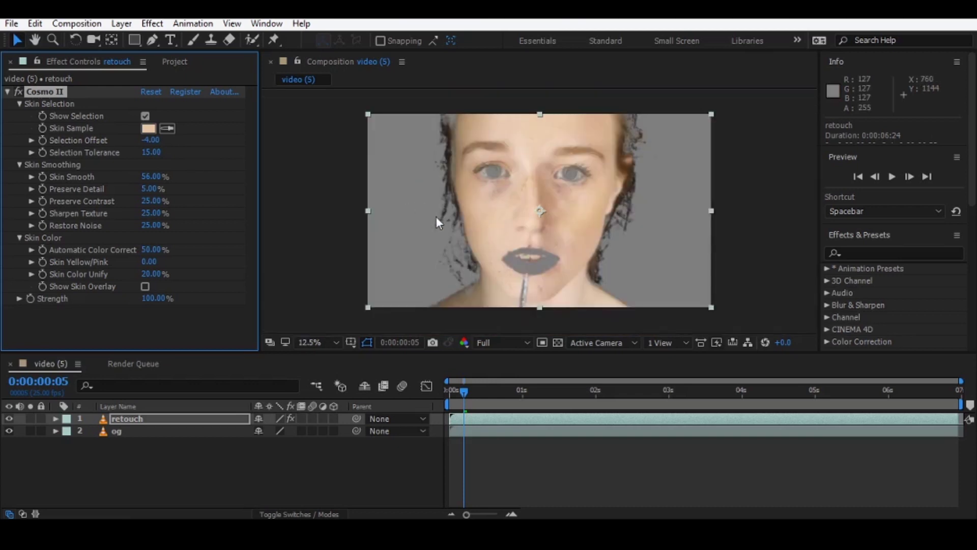
pyautogui.click(150, 153)
pyautogui.write('20')
pyautogui.press('Return')
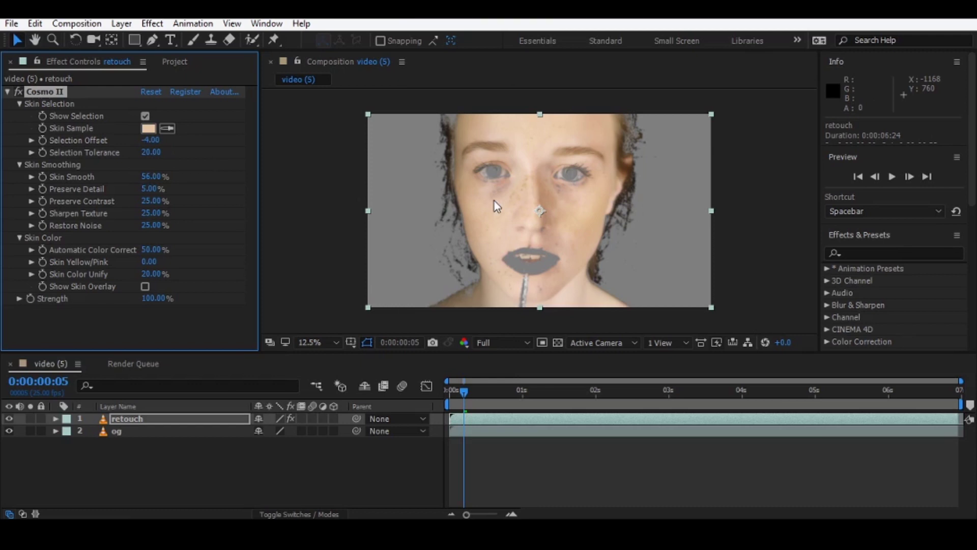
# Set the viewer zoom to Fit up to 100% and turn off Show Selection.
pyautogui.scroll(4, 591, 189)
pyautogui.scroll(4, 591, 190)
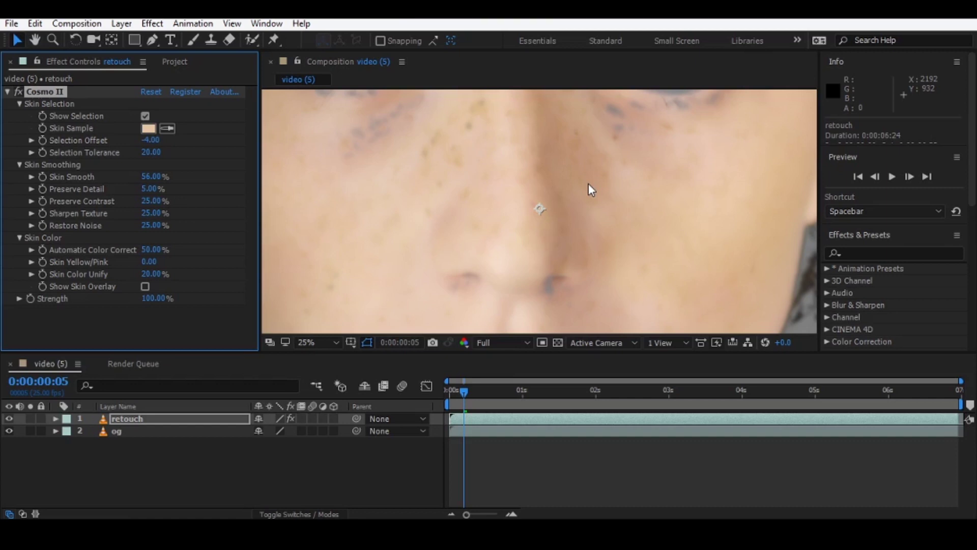
pyautogui.click(305, 345)
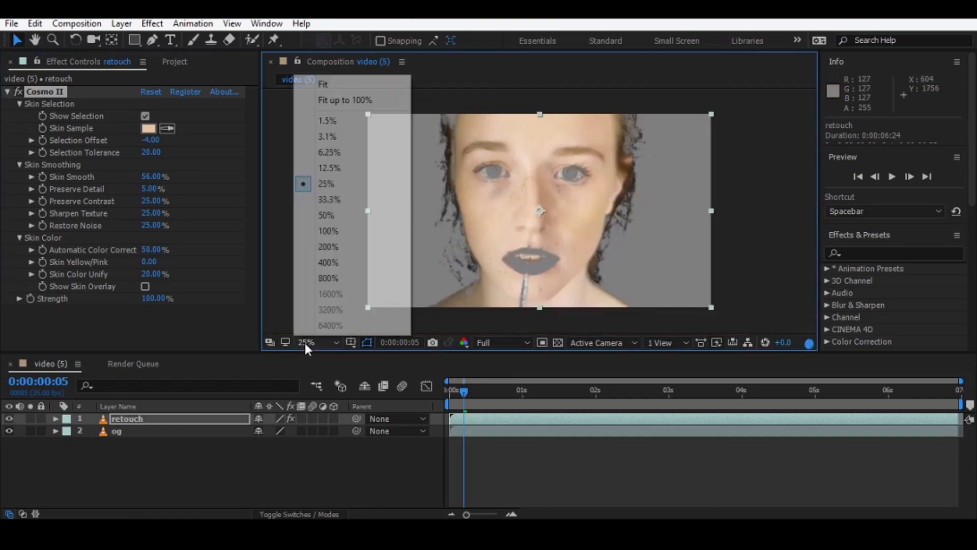
pyautogui.click(340, 100)
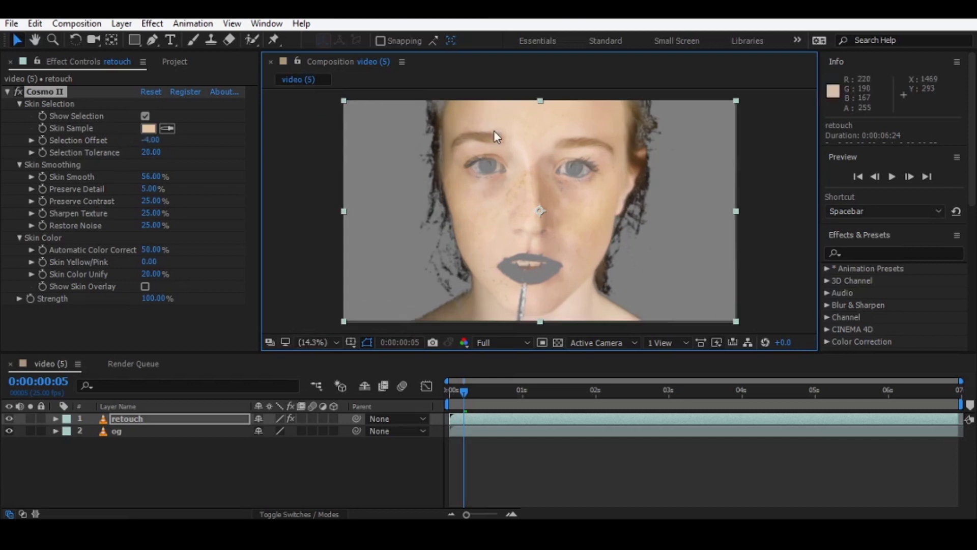
pyautogui.click(145, 116)
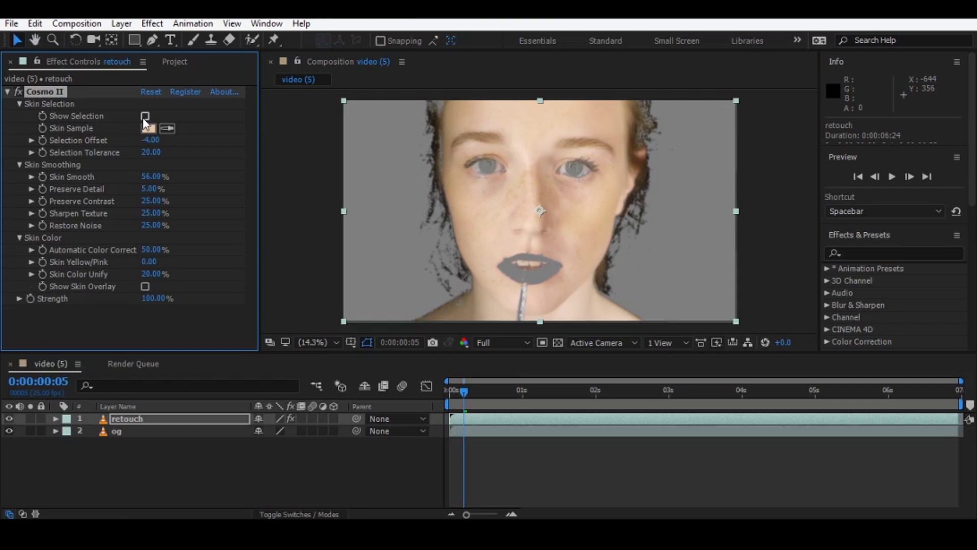
# Raise Cosmo II Skin Smooth to 70%.
pyautogui.click(179, 455)
pyautogui.click(152, 176)
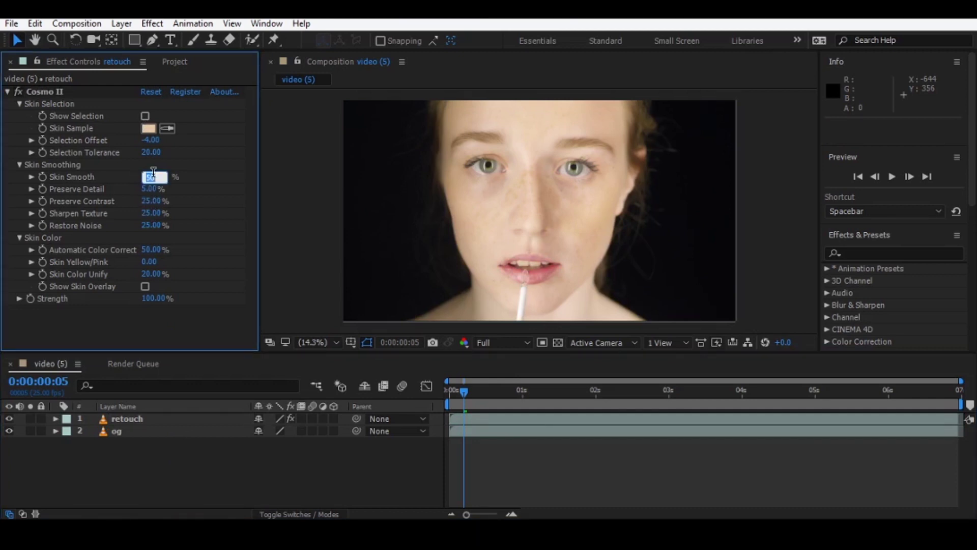
pyautogui.write('70')
pyautogui.press('Return')
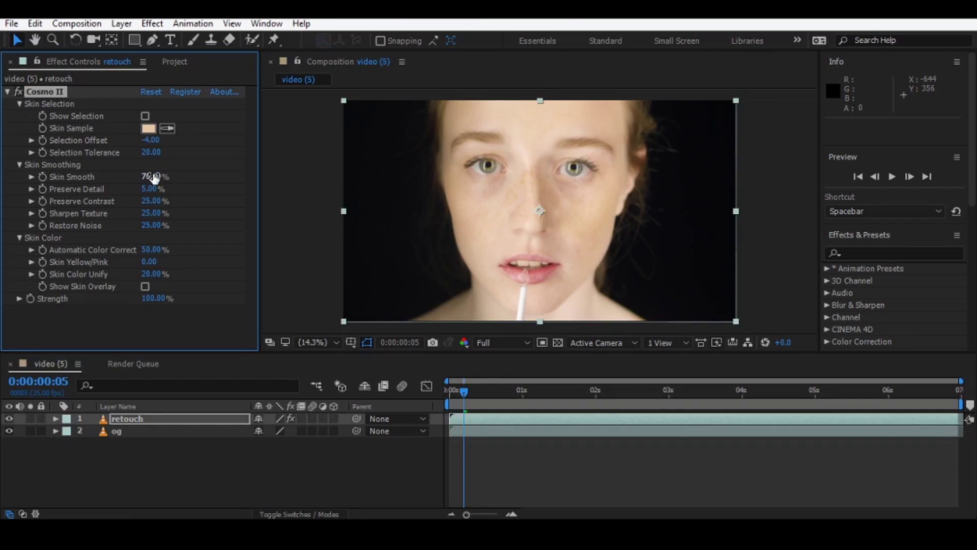
# Drop preview resolution to Quarter, go to the first frame, then restore Full resolution.
pyautogui.click(514, 343)
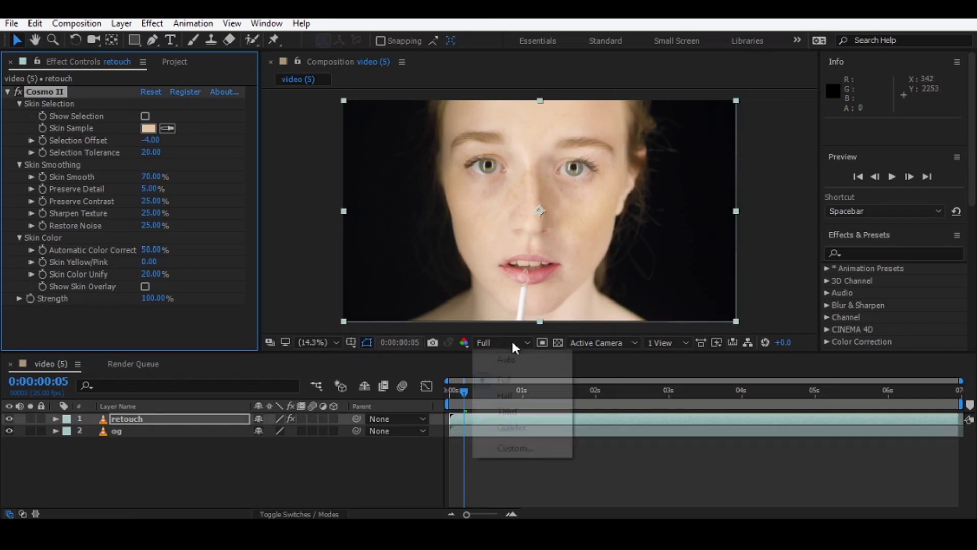
pyautogui.click(513, 427)
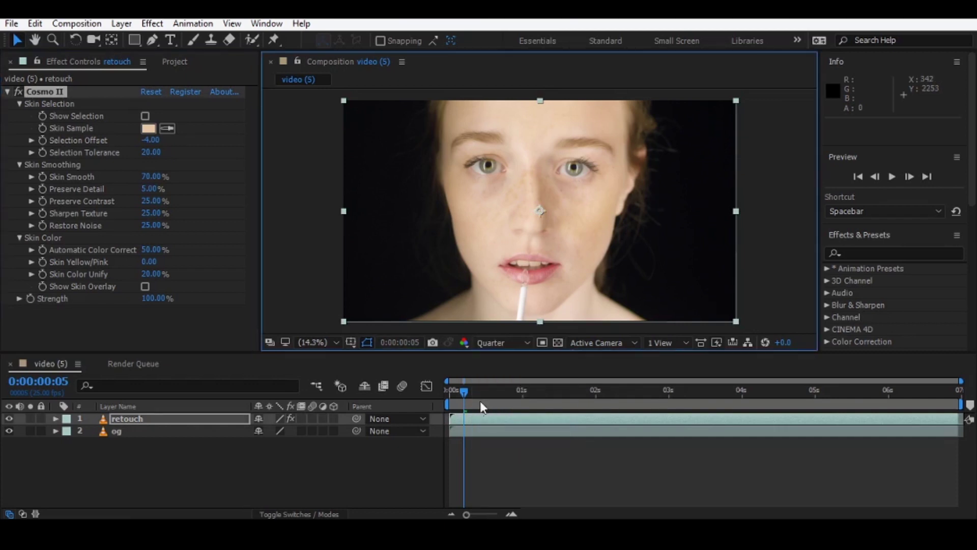
pyautogui.moveTo(464, 391); pyautogui.dragTo(450, 390)
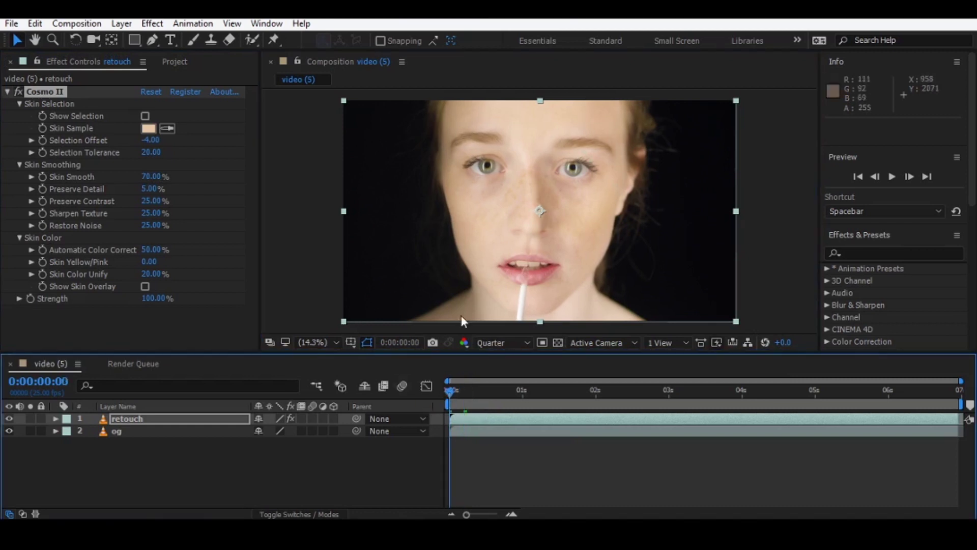
pyautogui.click(479, 351)
pyautogui.click(509, 379)
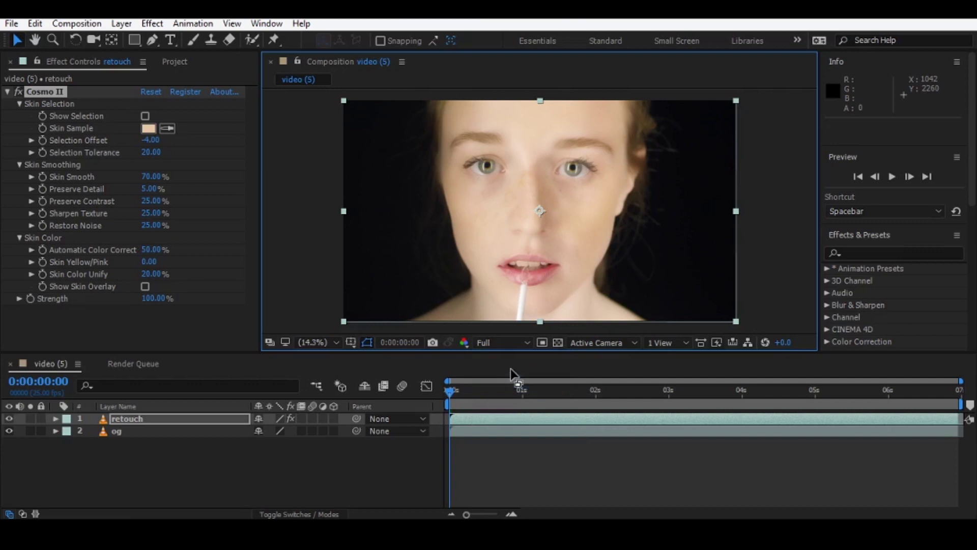
# Toggle the retouch layer's visibility to compare against the original, ending visible and selected.
pyautogui.click(10, 418)
pyautogui.click(12, 418)
pyautogui.click(12, 418)
pyautogui.click(12, 418)
pyautogui.click(11, 418)
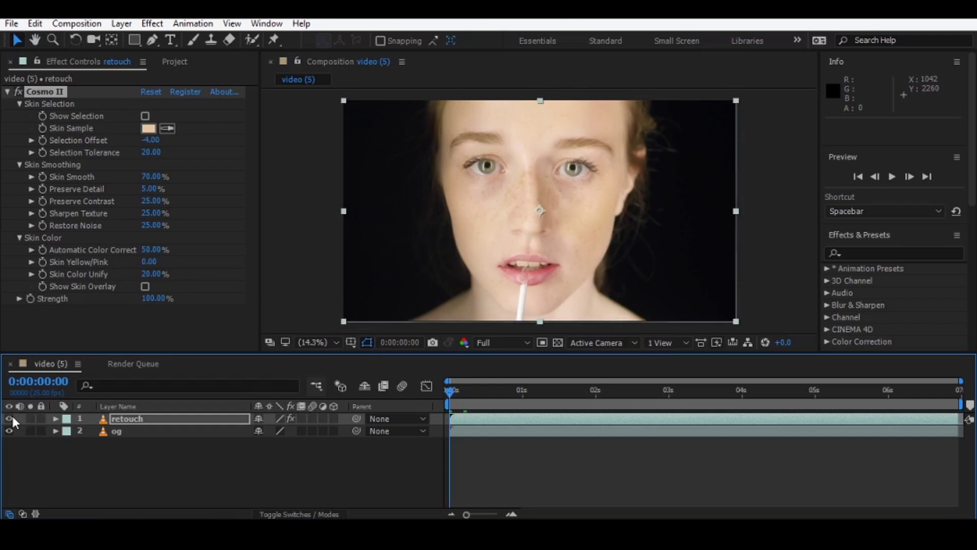
pyautogui.click(137, 420)
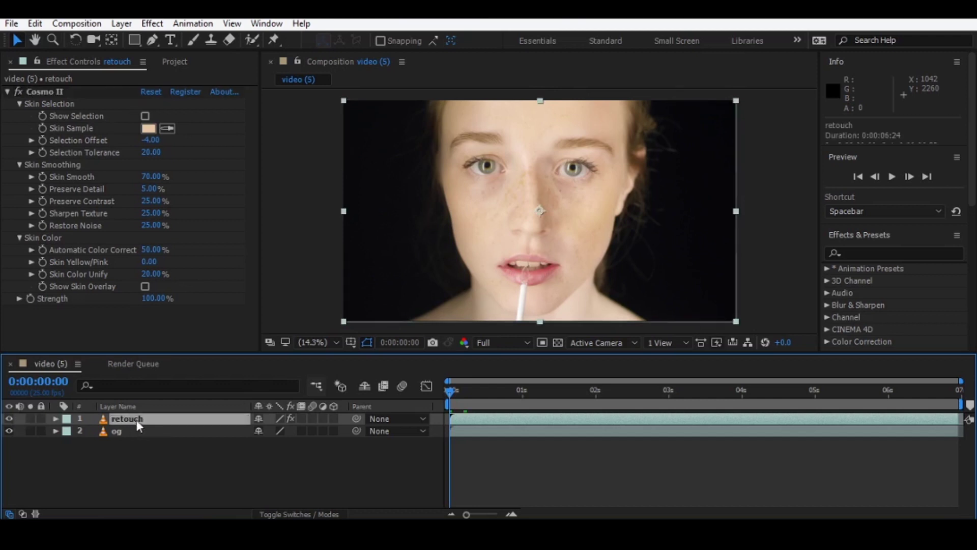
# Add a Levels effect to the retouch layer with Gamma lowered to 0.77.
pyautogui.click(879, 252)
pyautogui.write('leve')
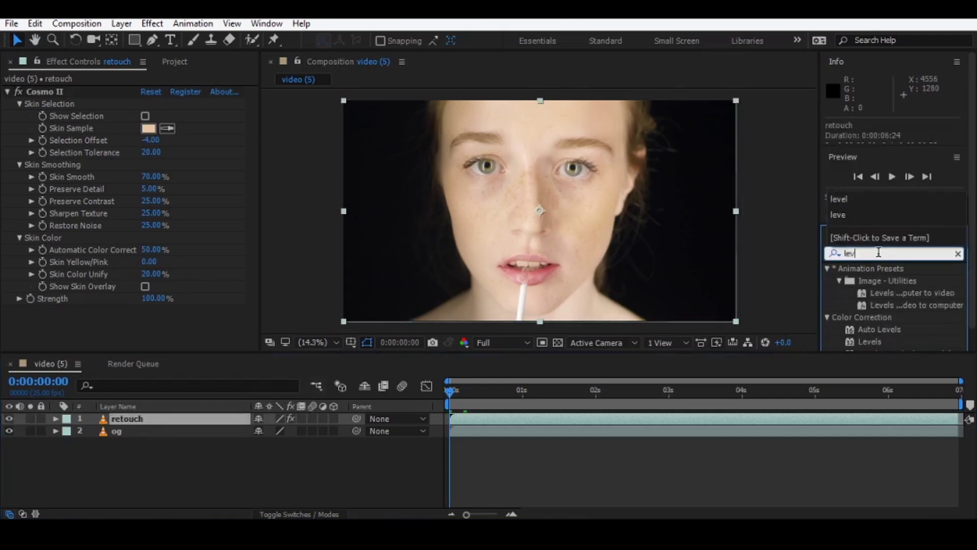
pyautogui.moveTo(881, 342)
pyautogui.mouseDown()
pyautogui.moveTo(135, 428)
pyautogui.moveTo(126, 419)
pyautogui.mouseUp()
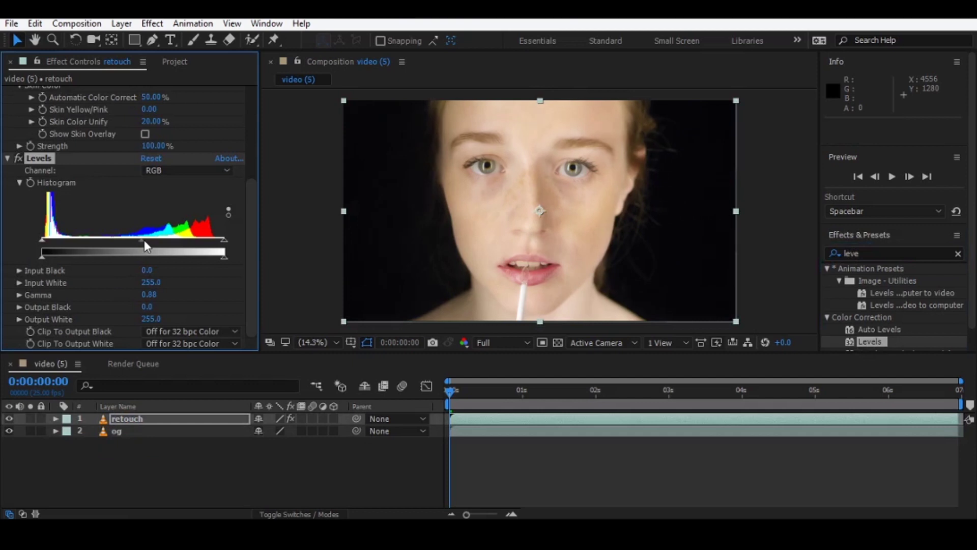
pyautogui.moveTo(132, 240); pyautogui.dragTo(149, 239)
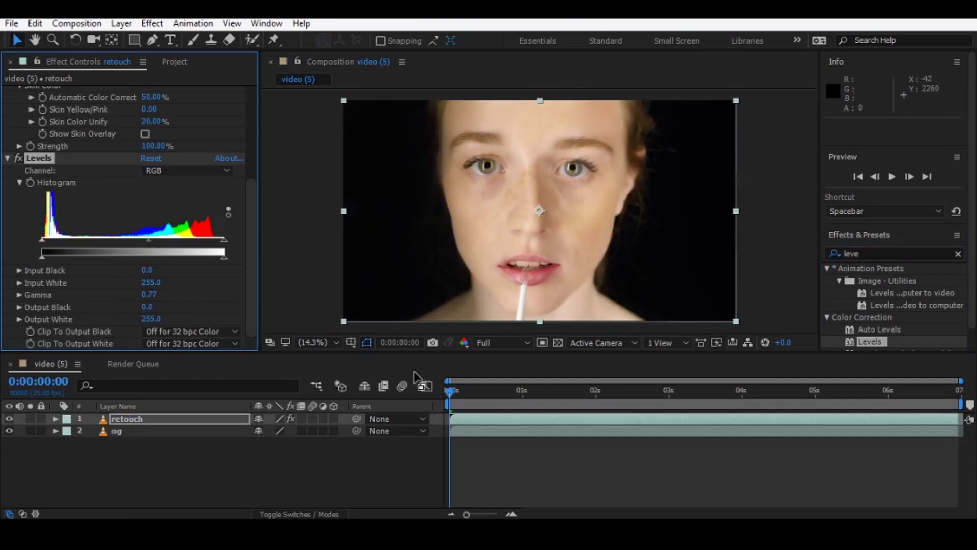
# Toggle the retouch layer's visibility repeatedly to compare the darkened smoothing with the original.
pyautogui.click(303, 479)
pyautogui.press(',')
pyautogui.press('.')
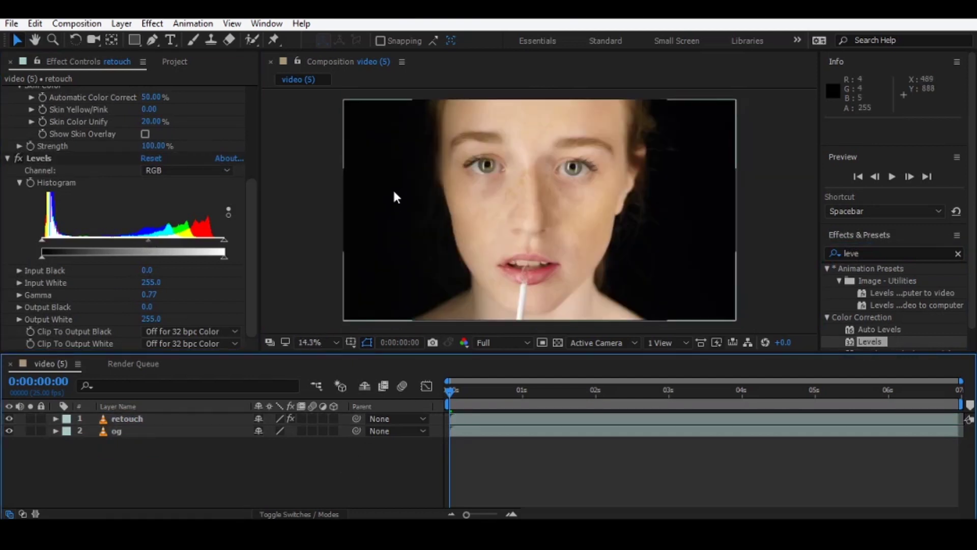
pyautogui.click(9, 419)
pyautogui.click(9, 419)
pyautogui.click(10, 418)
pyautogui.click(10, 419)
pyautogui.click(10, 419)
pyautogui.click(11, 419)
pyautogui.click(10, 419)
pyautogui.click(11, 419)
pyautogui.scroll(3, 520, 231)
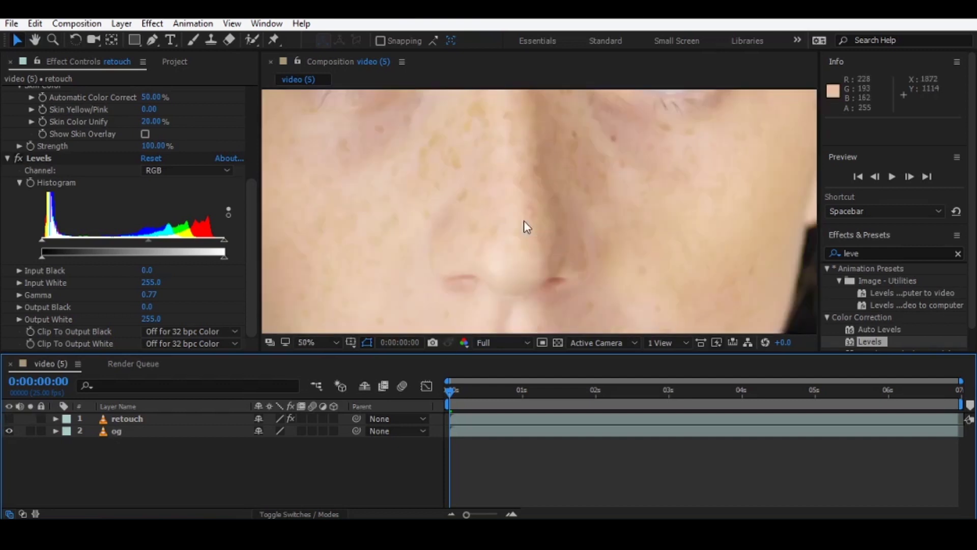
# Show the retouch layer again and select it to reveal its Cosmo II settings.
pyautogui.click(8, 418)
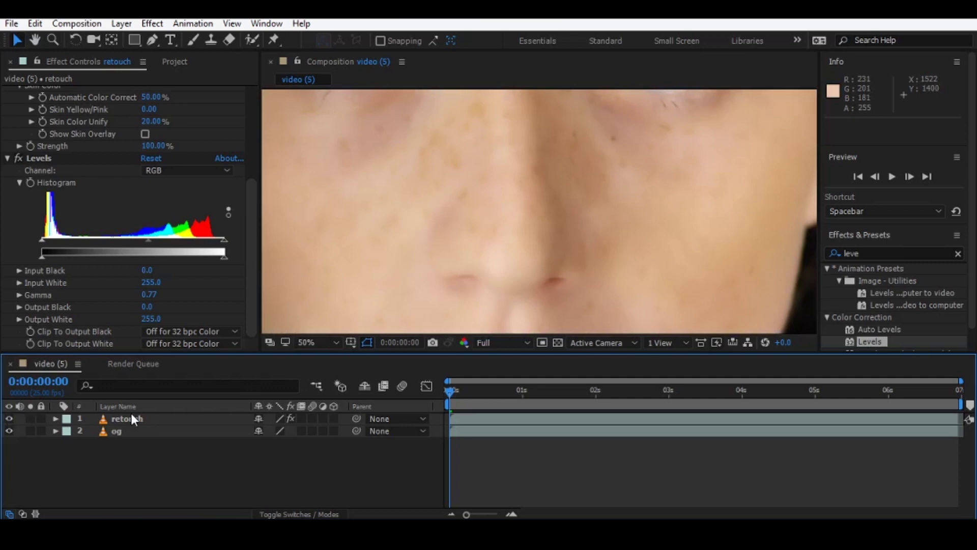
pyautogui.click(131, 417)
pyautogui.scroll(4, 125, 251)
# Lower Cosmo II Selection Tolerance from 20 to 15.
pyautogui.scroll(1, 122, 251)
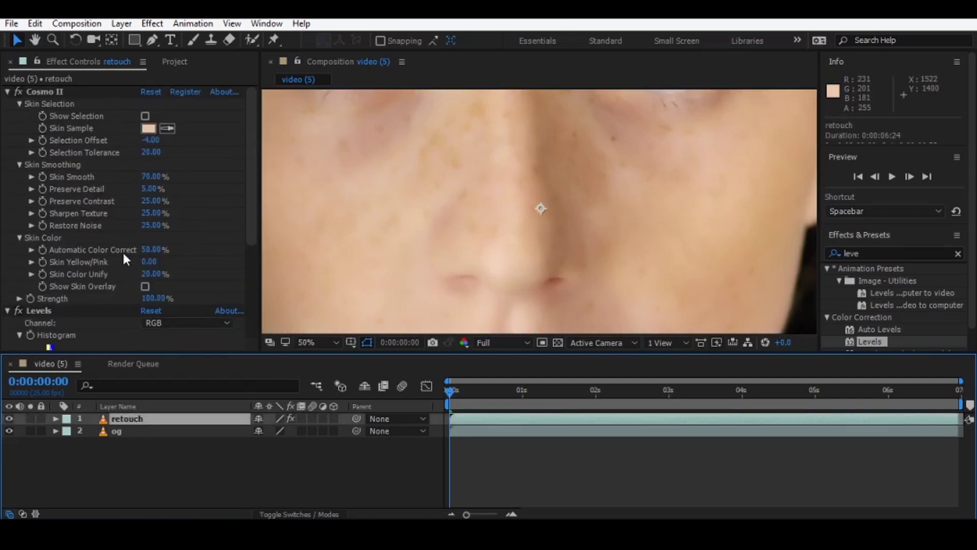
pyautogui.click(149, 152)
pyautogui.write('15')
pyautogui.press('Return')
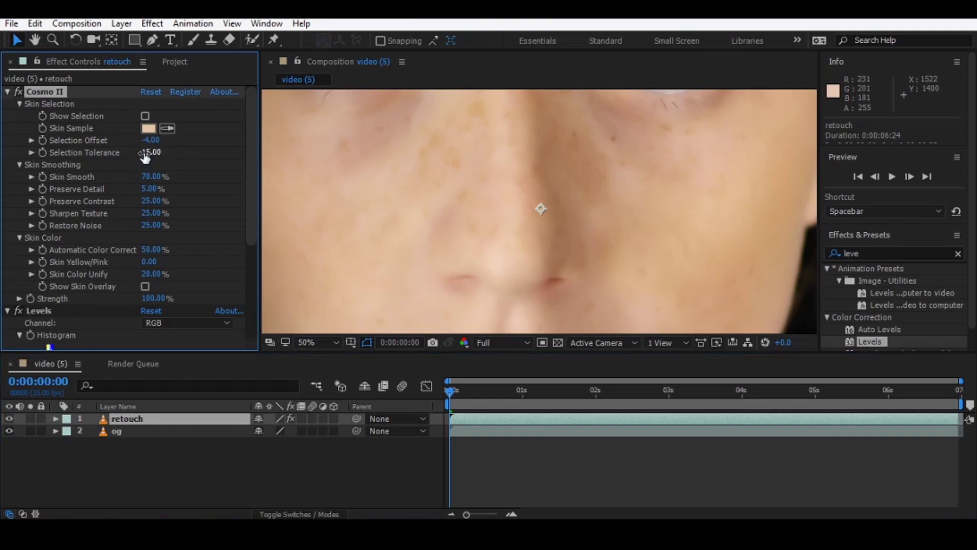
pyautogui.press('Return')
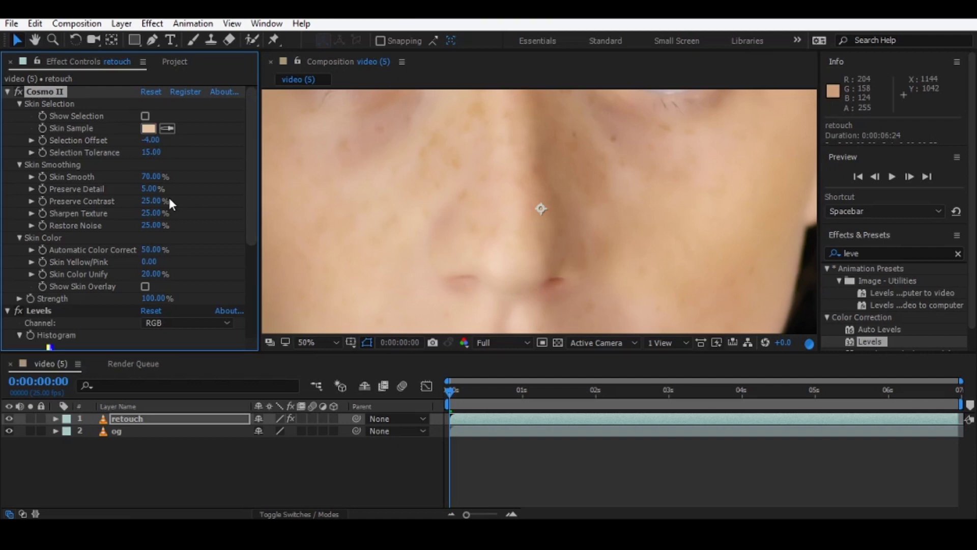
pyautogui.click(153, 213)
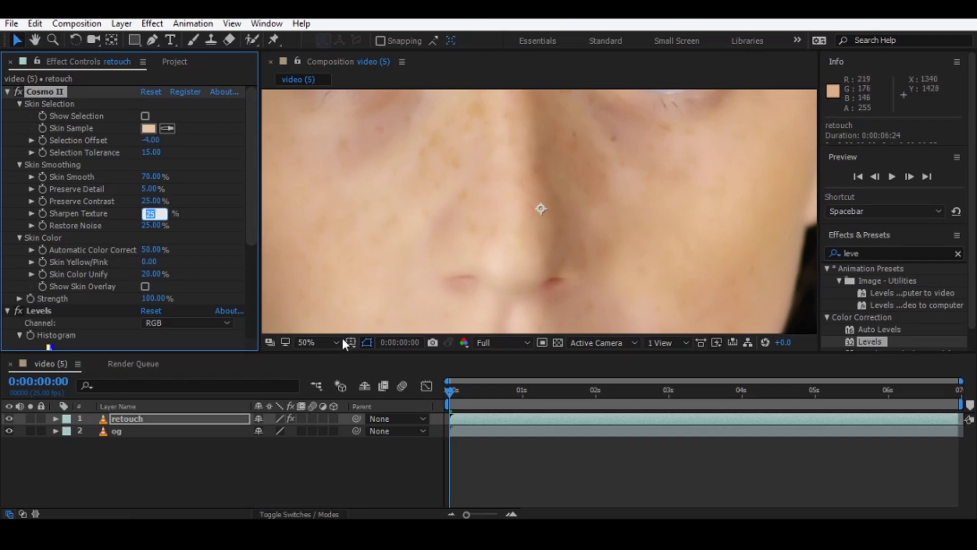
# Set the viewer zoom to Fit up to 100%.
pyautogui.click(305, 341)
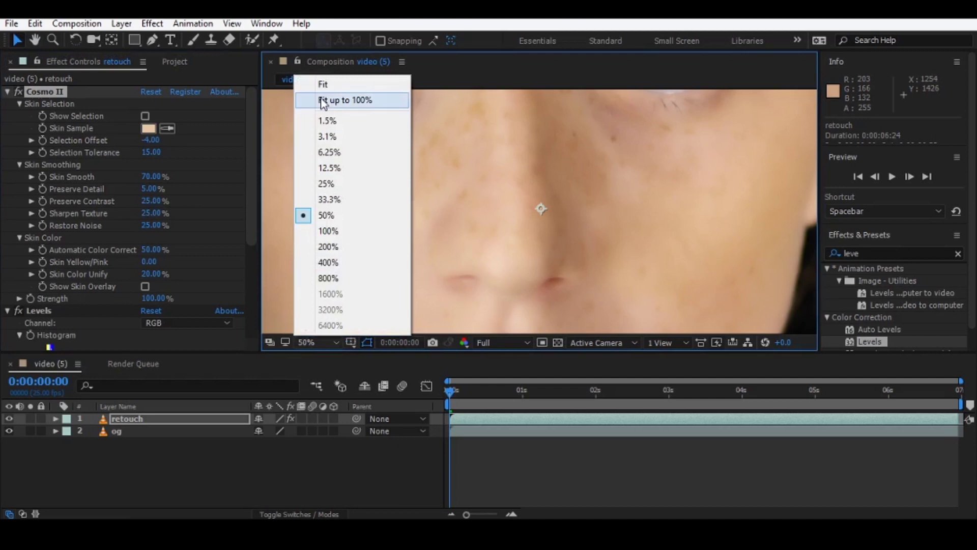
pyautogui.click(347, 99)
pyautogui.scroll(-2, 392, 195)
pyautogui.scroll(3, 374, 244)
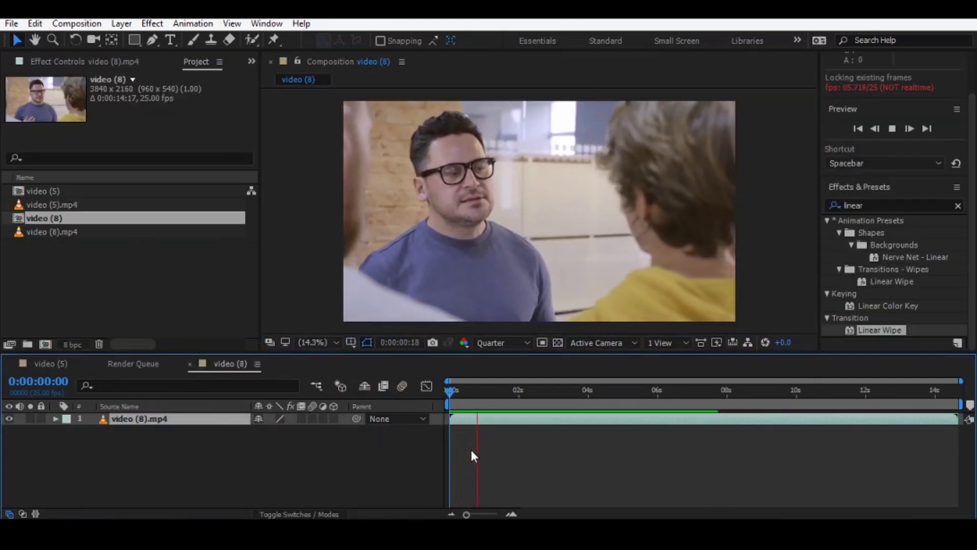
# Stop the preview playback and set the viewer resolution to Full.
pyautogui.scroll(2, 487, 195)
pyautogui.scroll(3, 487, 195)
pyautogui.press('space')
pyautogui.scroll(-2, 438, 196)
pyautogui.click(489, 342)
pyautogui.click(500, 379)
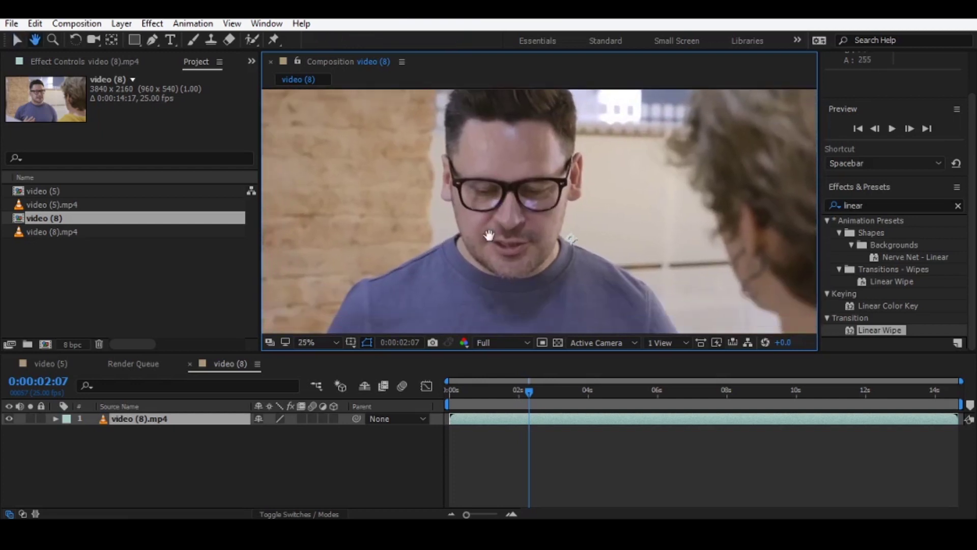
# Move the playhead back to 0 and open the clip in the Layer panel.
pyautogui.scroll(2, 488, 234)
pyautogui.scroll(-2, 487, 231)
pyautogui.moveTo(491, 391); pyautogui.dragTo(423, 405)
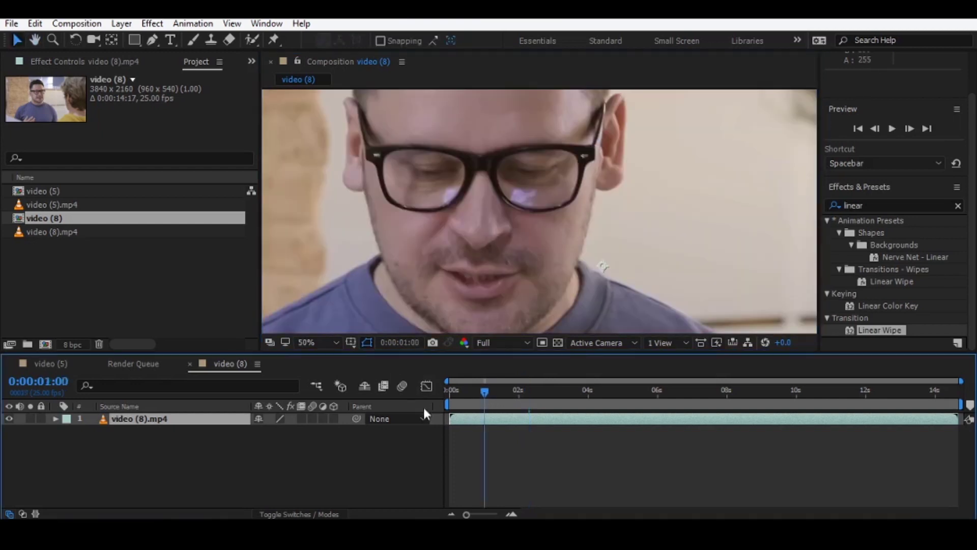
pyautogui.scroll(-2, 389, 239)
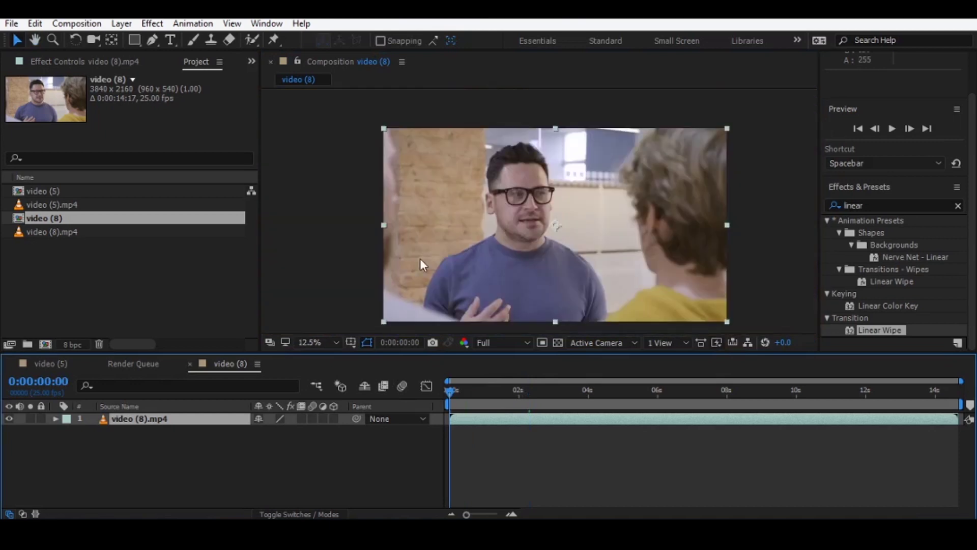
pyautogui.scroll(-2, 414, 279)
pyautogui.doubleClick(119, 416)
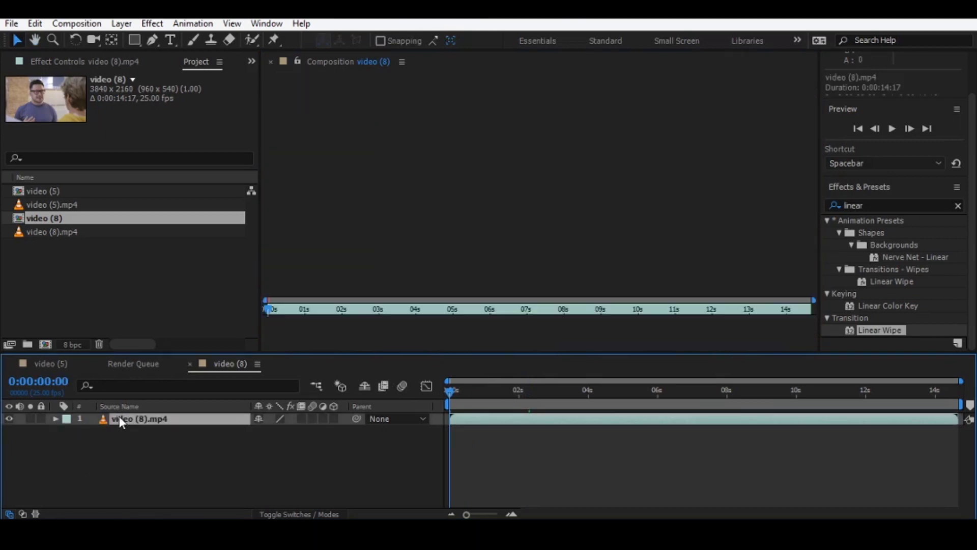
# Rename the clip layer to og.
pyautogui.click(120, 432)
pyautogui.click(118, 421)
pyautogui.press('Return')
pyautogui.write('og')
pyautogui.click(145, 435)
pyautogui.click(121, 421)
# Duplicate the og layer and name the copy retouch.
pyautogui.hotkey('ctrl', 'd')
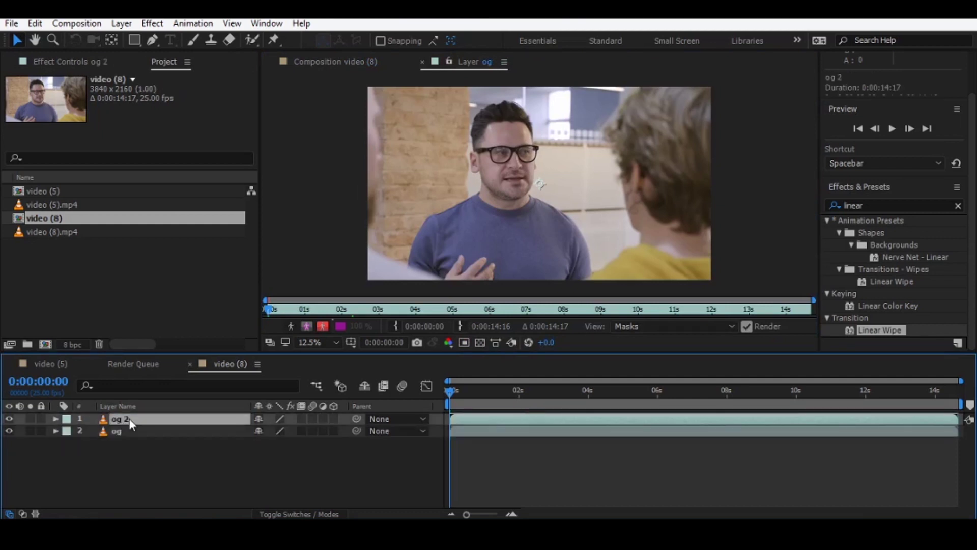
pyautogui.press('Return')
pyautogui.write('retouch')
pyautogui.click(95, 488)
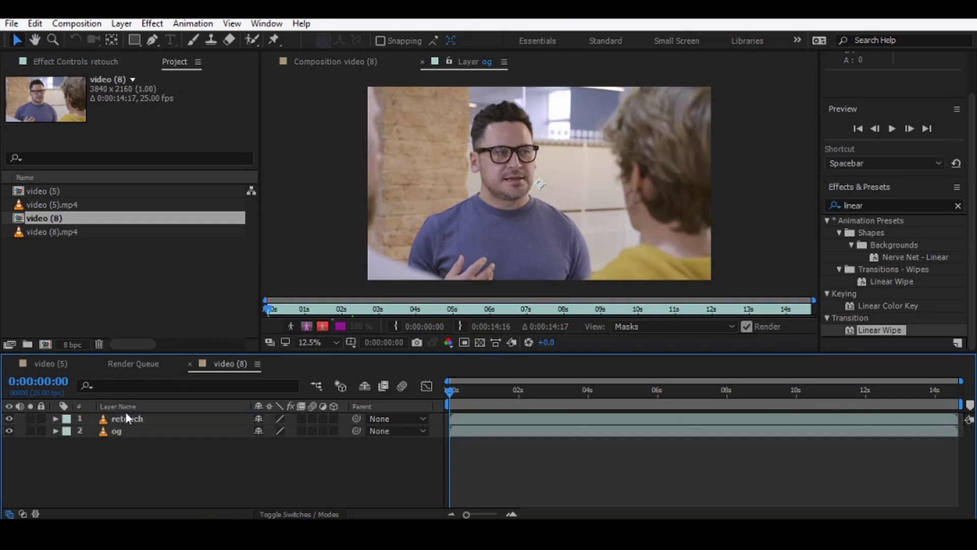
pyautogui.click(125, 414)
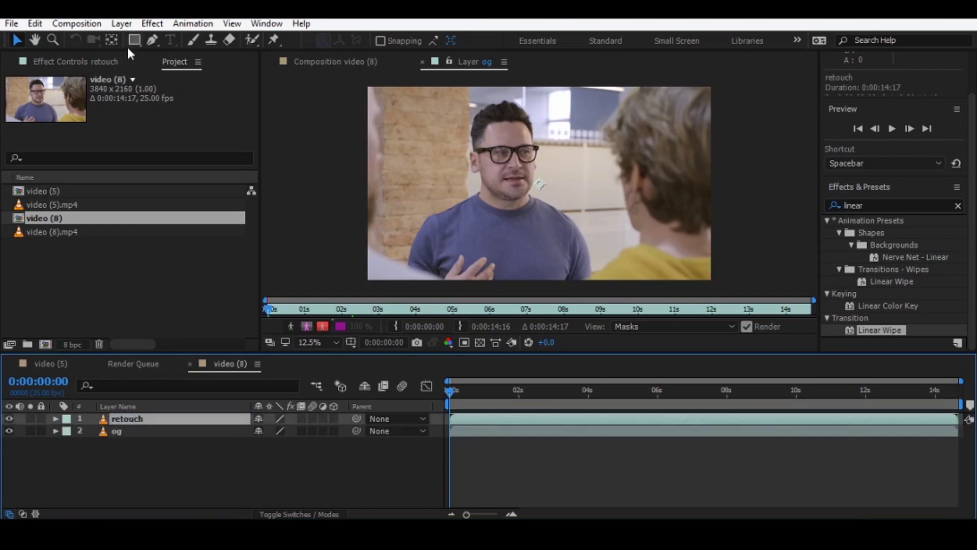
# With the Ellipse tool, test circular masks on og, undo them, and return to the video (8) comp.
pyautogui.moveTo(135, 40); pyautogui.dragTo(168, 68)
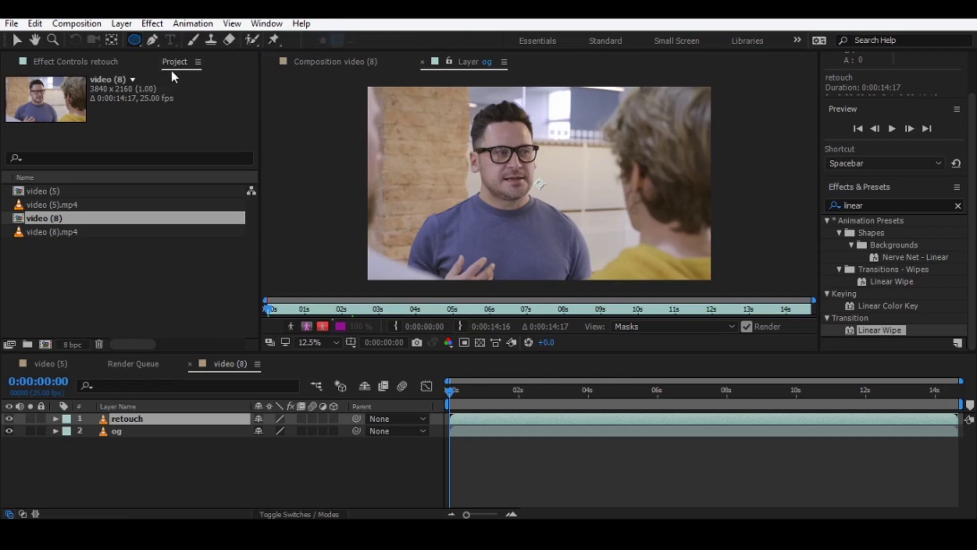
pyautogui.scroll(1, 493, 143)
pyautogui.scroll(1, 493, 143)
pyautogui.scroll(-1, 493, 143)
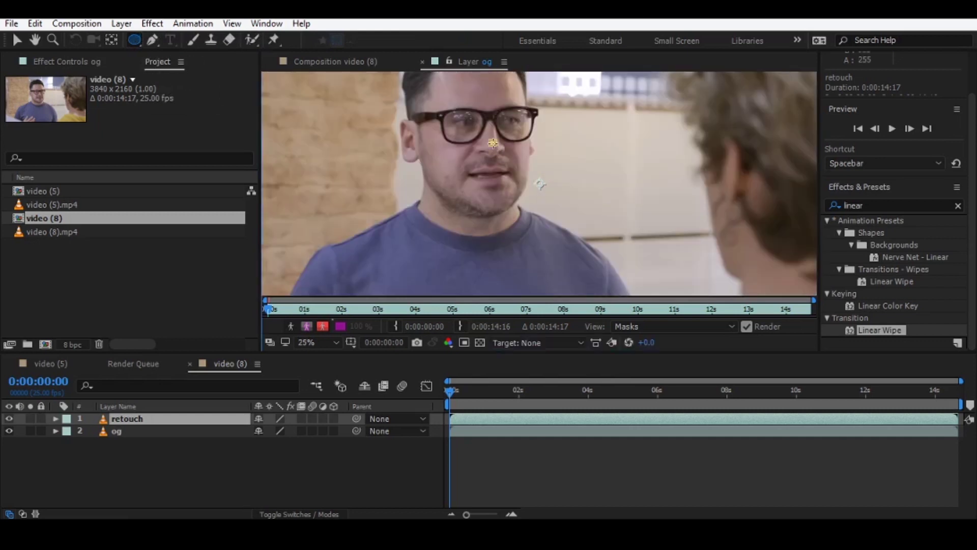
pyautogui.moveTo(492, 143); pyautogui.dragTo(550, 199)
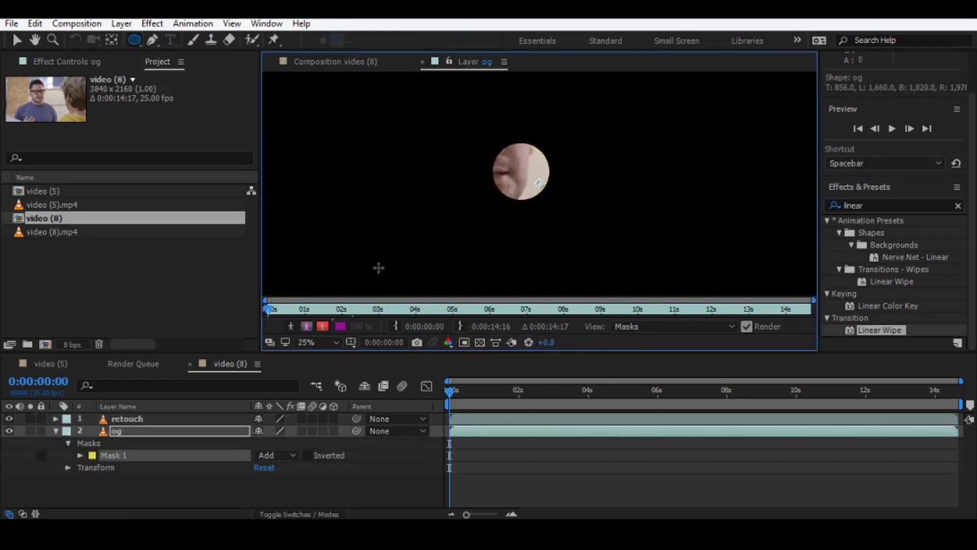
pyautogui.hotkey('ctrl', 'z')
pyautogui.click(188, 422)
pyautogui.moveTo(489, 144); pyautogui.dragTo(574, 115)
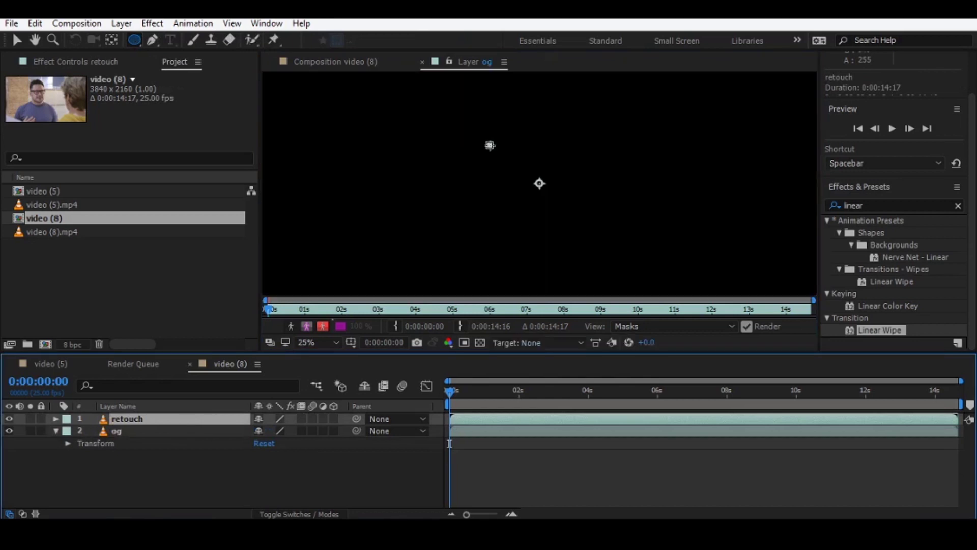
pyautogui.hotkey('ctrl', 'z')
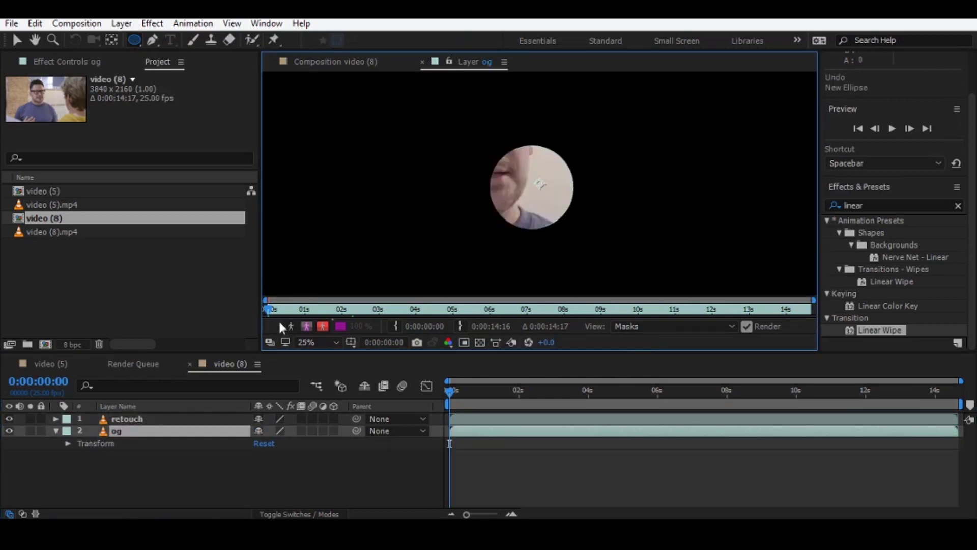
pyautogui.click(174, 416)
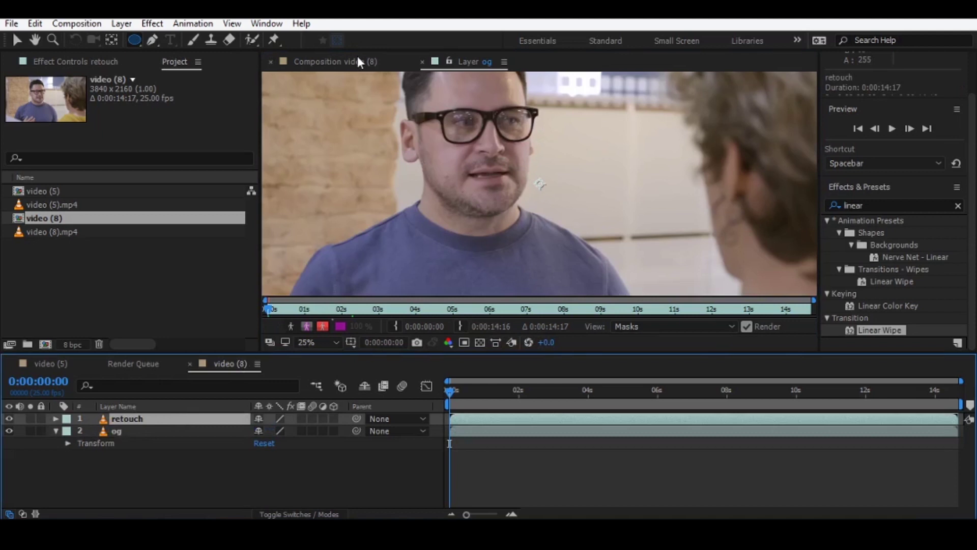
pyautogui.click(360, 62)
# Draw an elliptical mask on the retouch layer and move it over the man's face.
pyautogui.click(527, 202)
pyautogui.moveTo(551, 210); pyautogui.dragTo(594, 231)
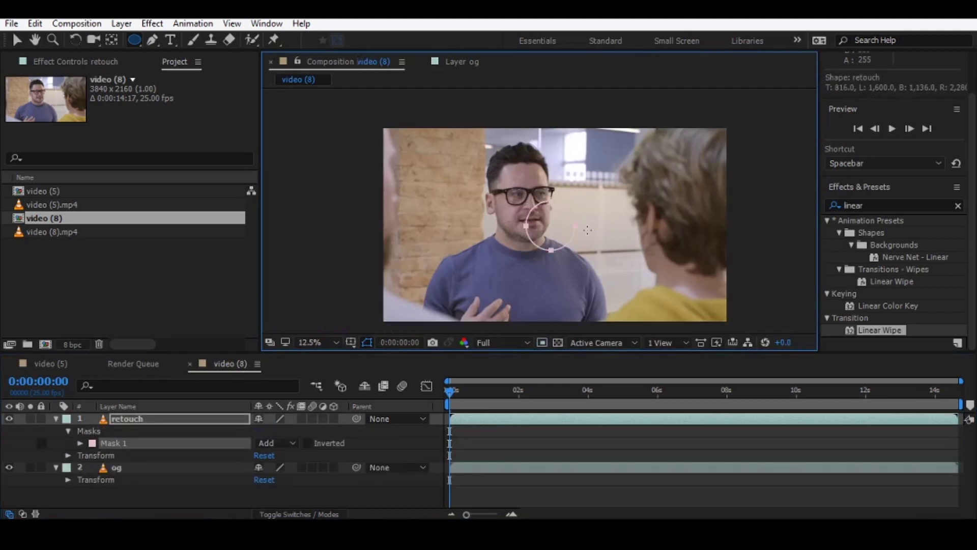
pyautogui.click(17, 39)
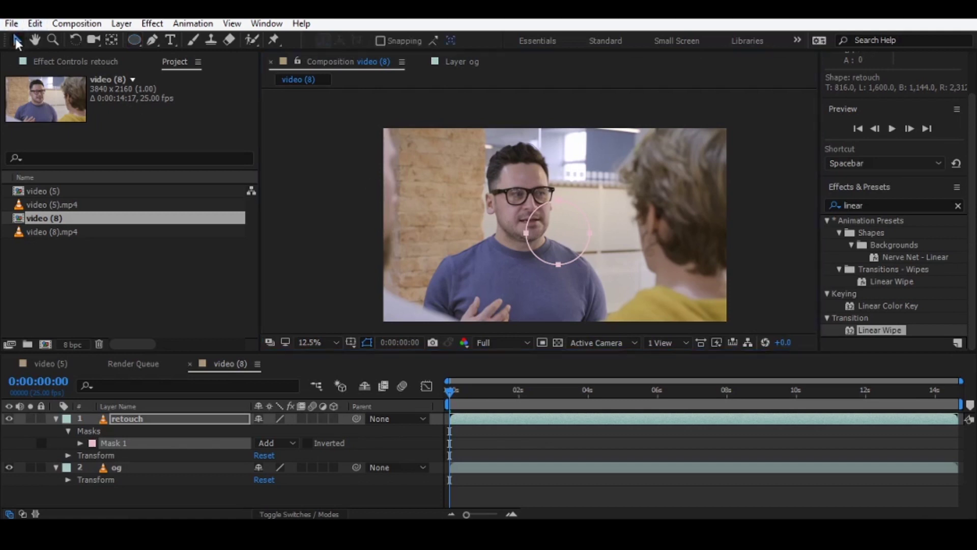
pyautogui.press('.')
pyautogui.click(517, 256)
pyautogui.moveTo(461, 147); pyautogui.dragTo(554, 270)
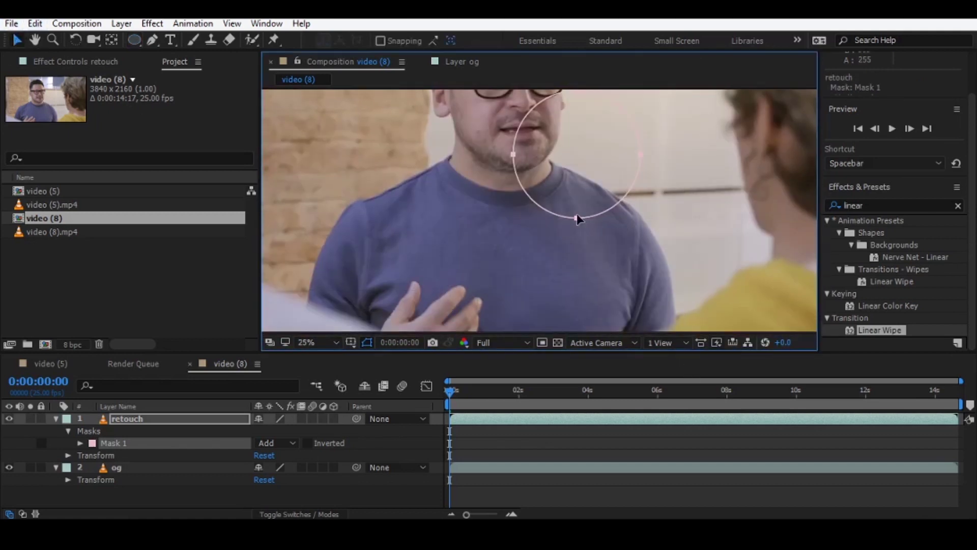
pyautogui.moveTo(543, 274); pyautogui.dragTo(481, 207)
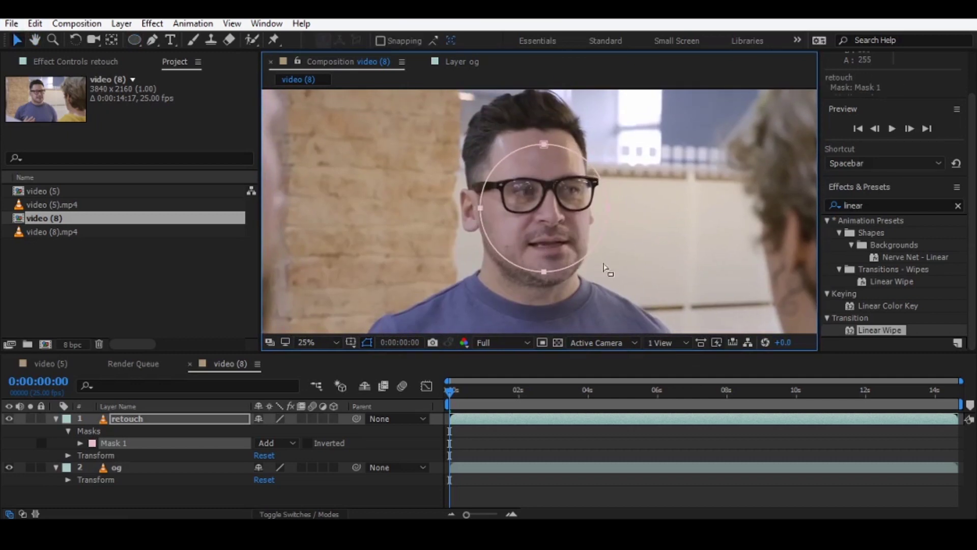
# Track Mask 1 with Face Tracking (Outline Only), analyzing forward.
pyautogui.rightClick(113, 442)
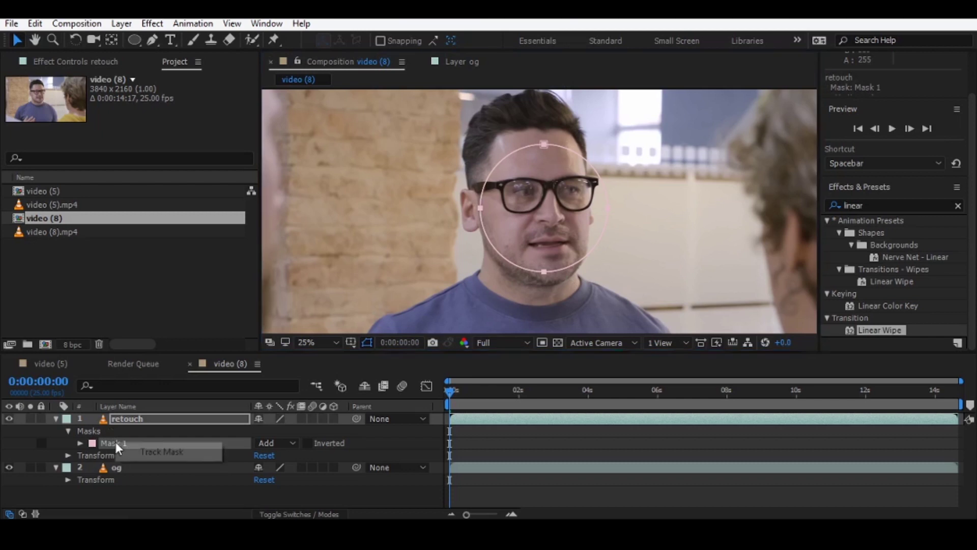
pyautogui.click(153, 452)
pyautogui.click(899, 305)
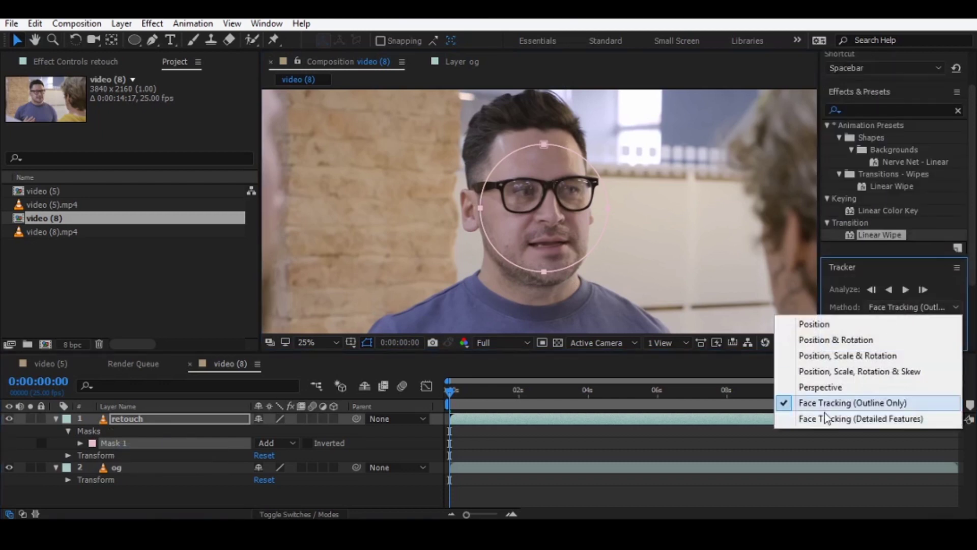
pyautogui.click(820, 405)
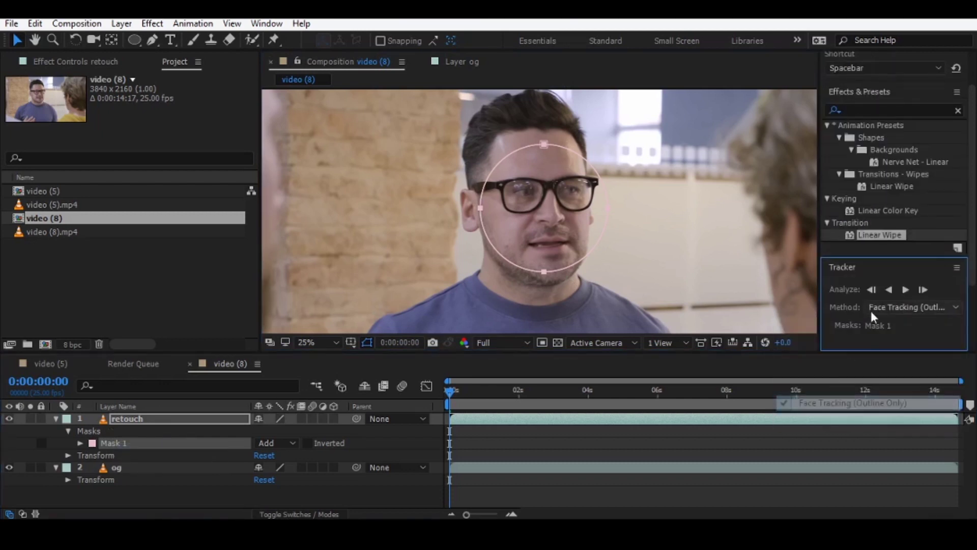
pyautogui.click(907, 290)
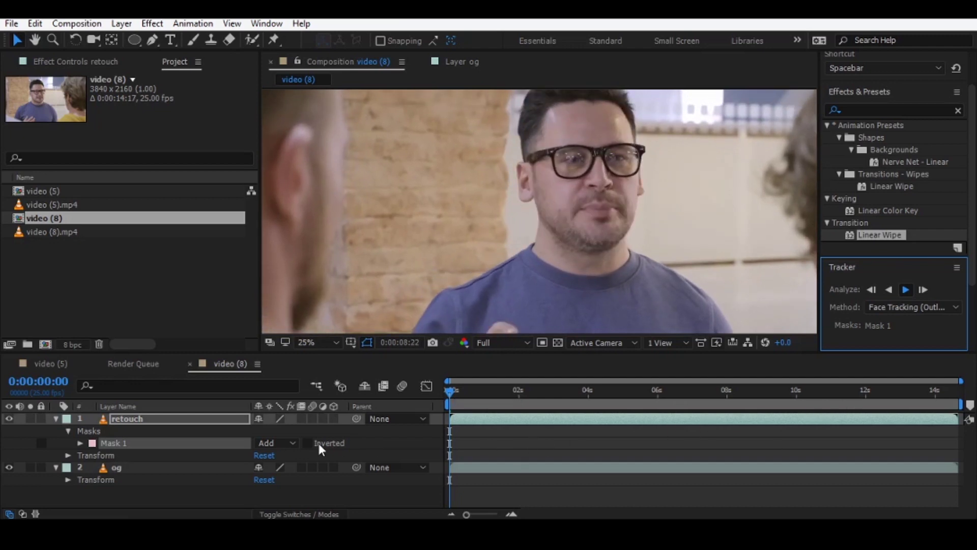
# Stop the face tracking and step back frame by frame toward 0:00:08:24.
pyautogui.click(351, 428)
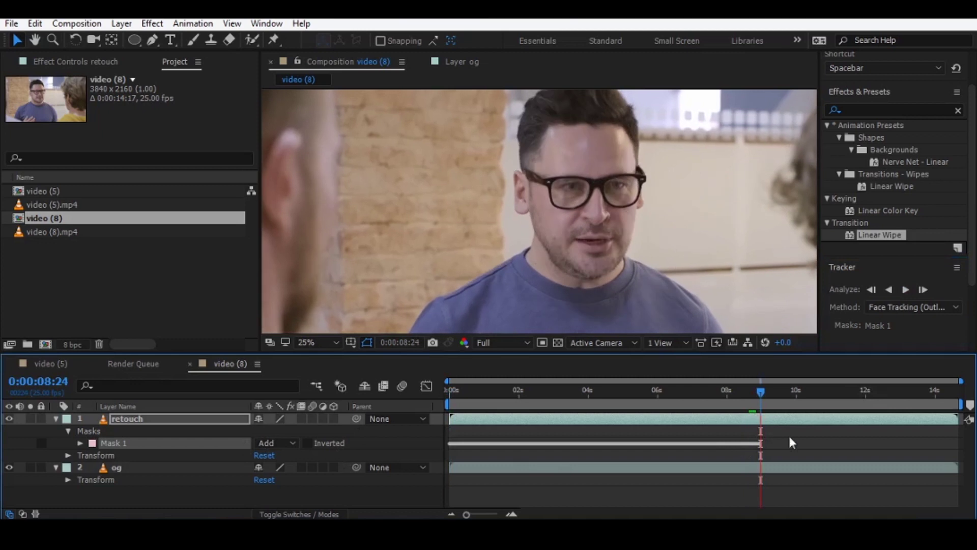
pyautogui.press('space')
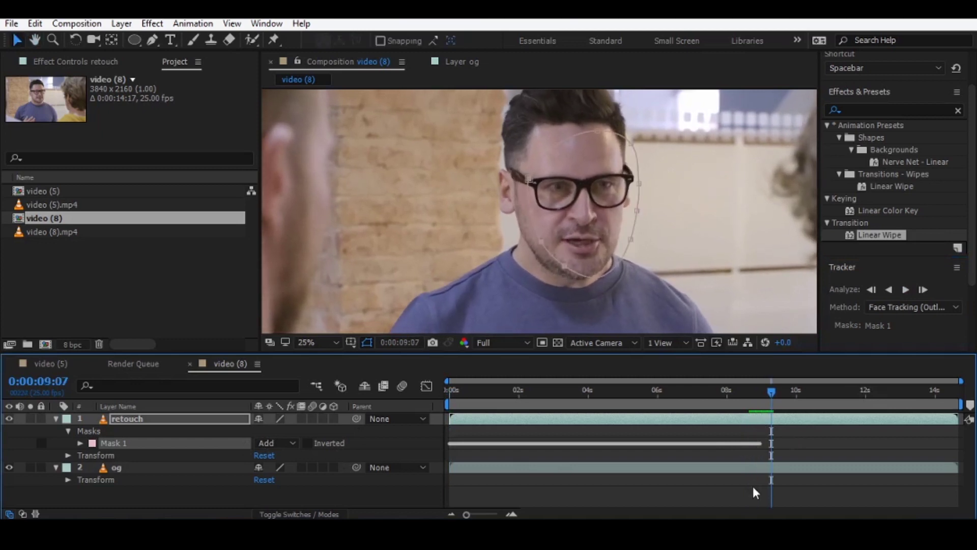
pyautogui.press('=')
pyautogui.press('=')
pyautogui.press('=')
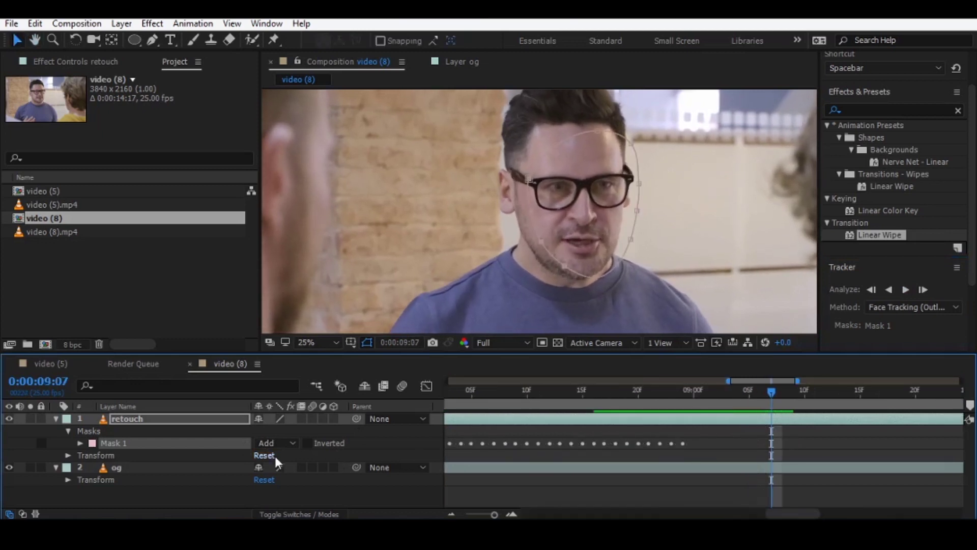
pyautogui.press('pageup')
pyautogui.press('pageup')
pyautogui.press('pageup')
pyautogui.press('pageup')
pyautogui.press('pageup')
pyautogui.press('pageup')
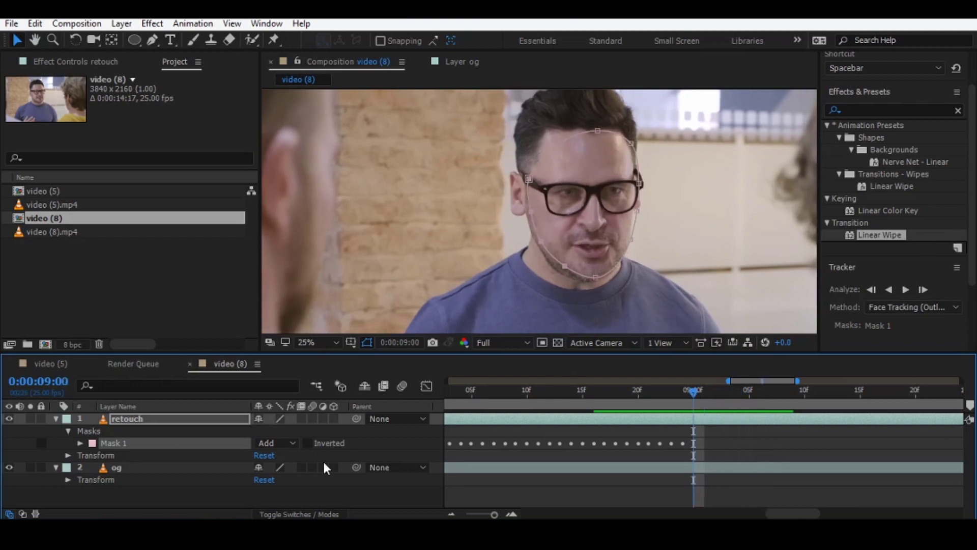
pyautogui.press('pageup')
pyautogui.press('pageup')
# Set the work area end at 0:00:08:24 and trim the composition to the work area.
pyautogui.press('n')
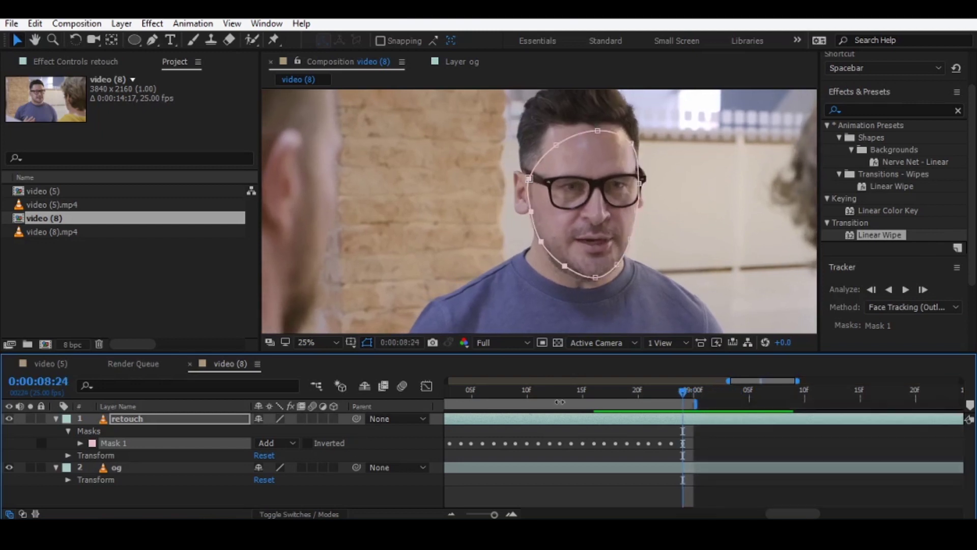
pyautogui.press('pageup')
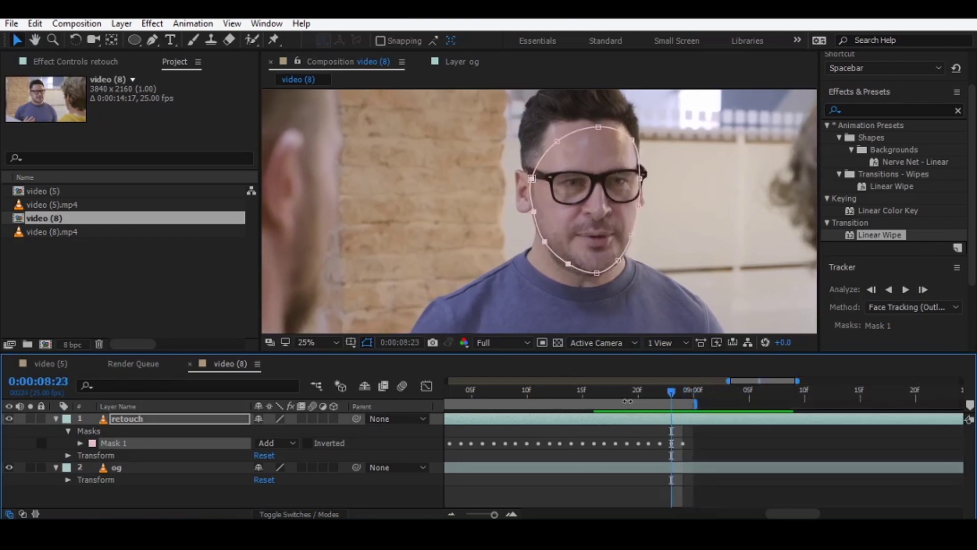
pyautogui.press('n')
pyautogui.rightClick(631, 409)
pyautogui.click(702, 450)
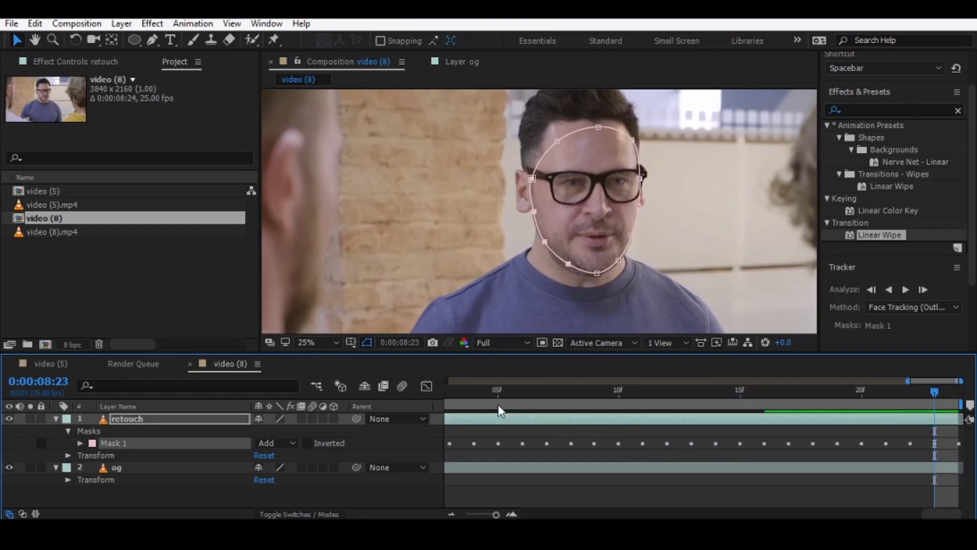
# Zoom the timeline out and scrub from the start to check the tracked face mask.
pyautogui.moveTo(496, 514); pyautogui.dragTo(466, 514)
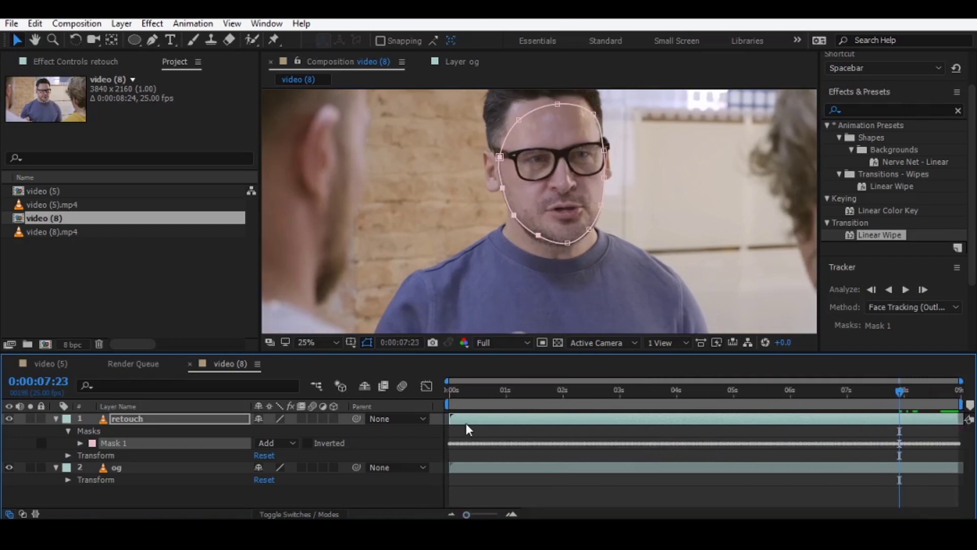
pyautogui.press('Home')
pyautogui.moveTo(445, 398)
pyautogui.mouseDown()
pyautogui.moveTo(464, 410)
pyautogui.moveTo(561, 416)
pyautogui.mouseUp()
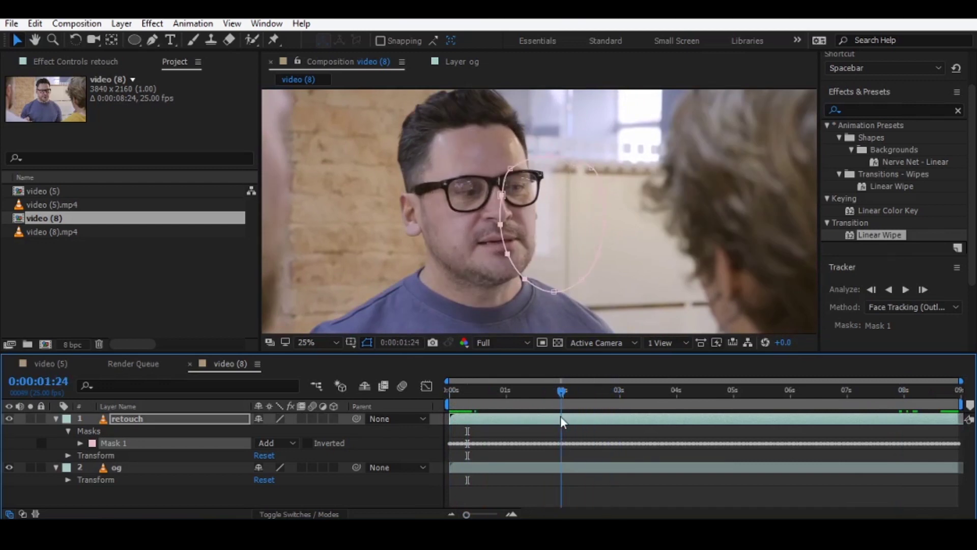
pyautogui.scroll(-1, 552, 233)
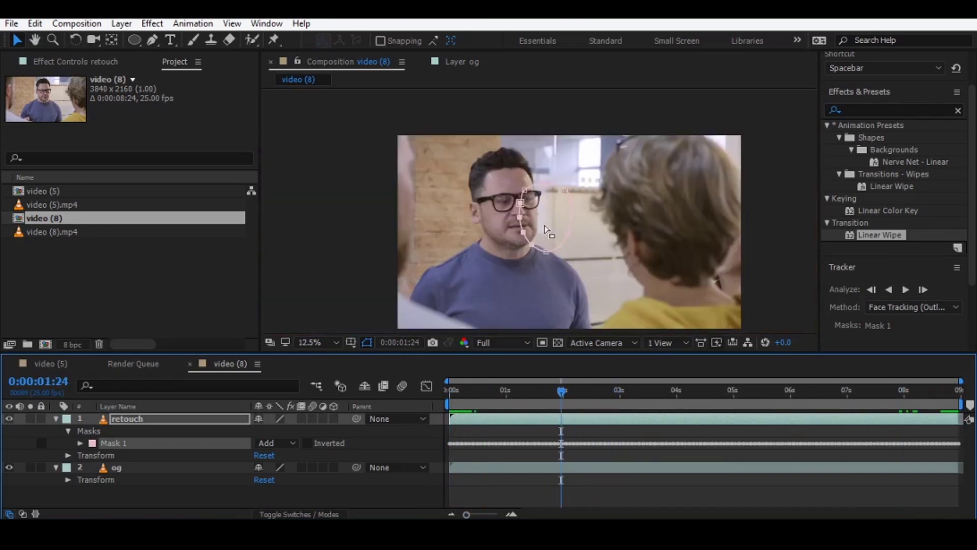
pyautogui.scroll(2, 552, 233)
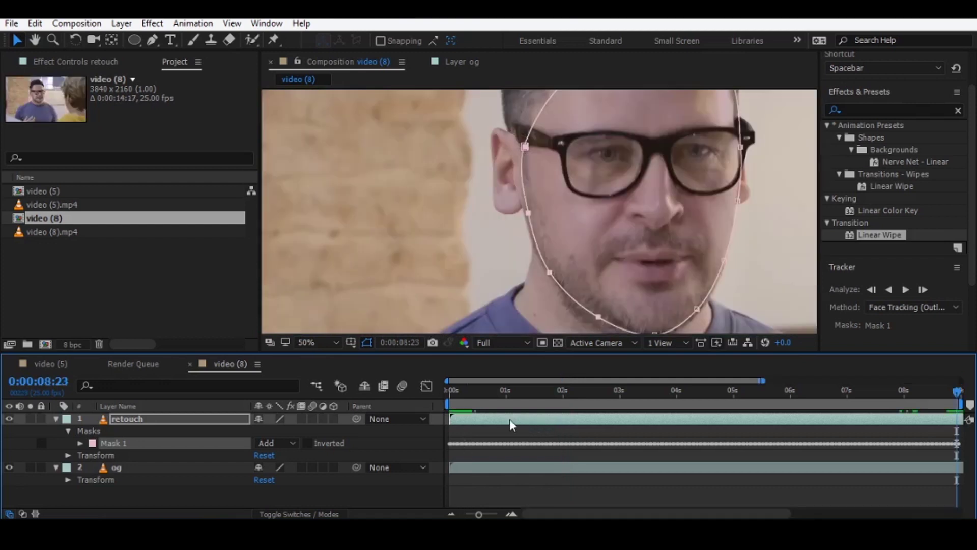
# Select the retouch layer and play back from 0:00:01:05.
pyautogui.click(509, 420)
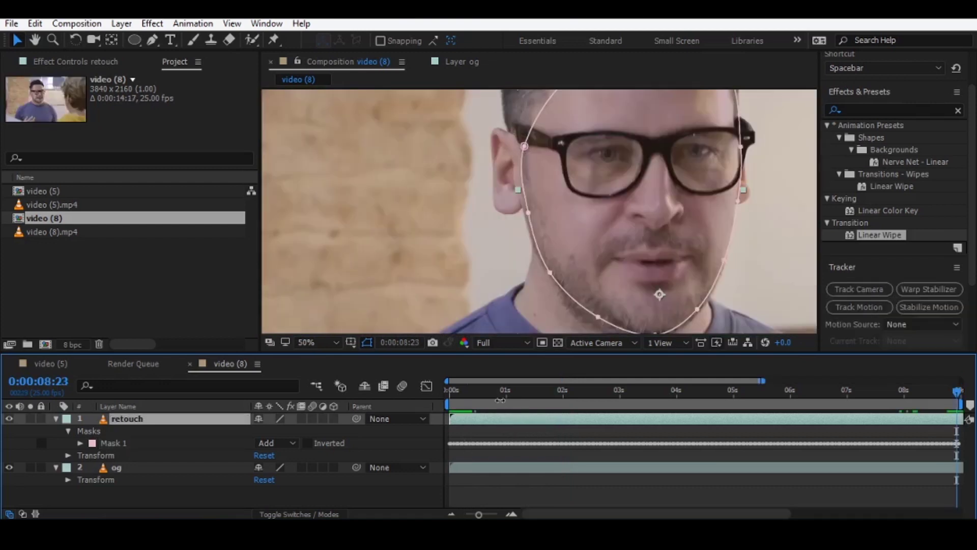
pyautogui.moveTo(501, 392); pyautogui.dragTo(540, 392)
pyautogui.scroll(-1, 500, 254)
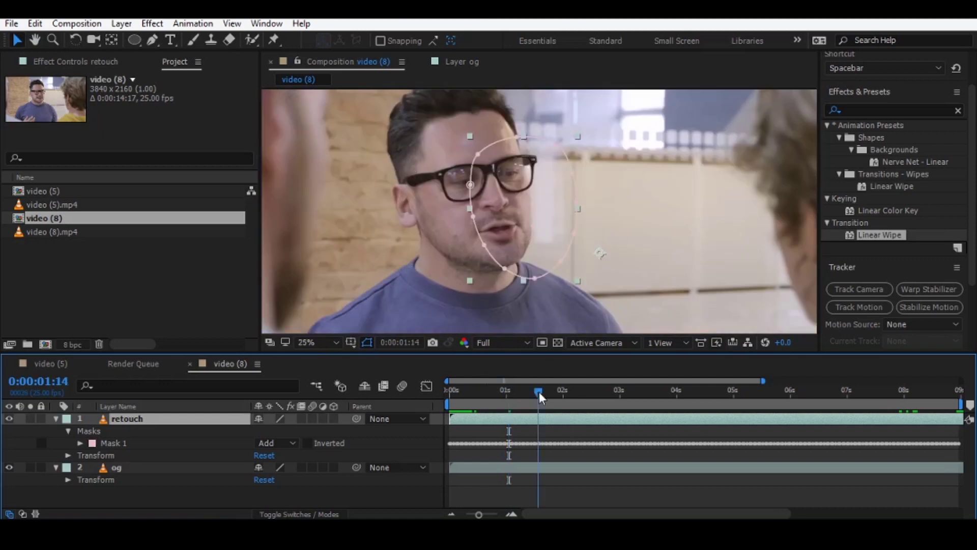
pyautogui.click(519, 393)
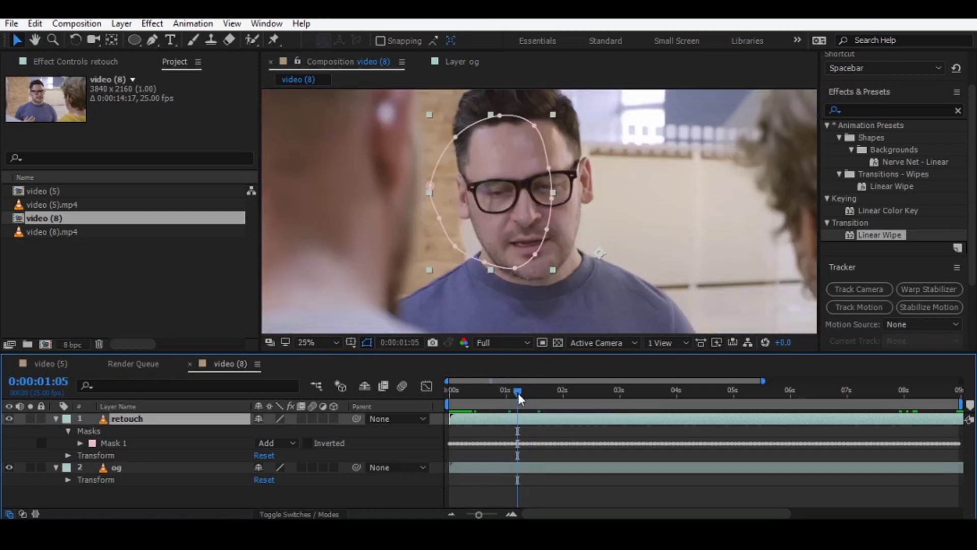
pyautogui.press('space')
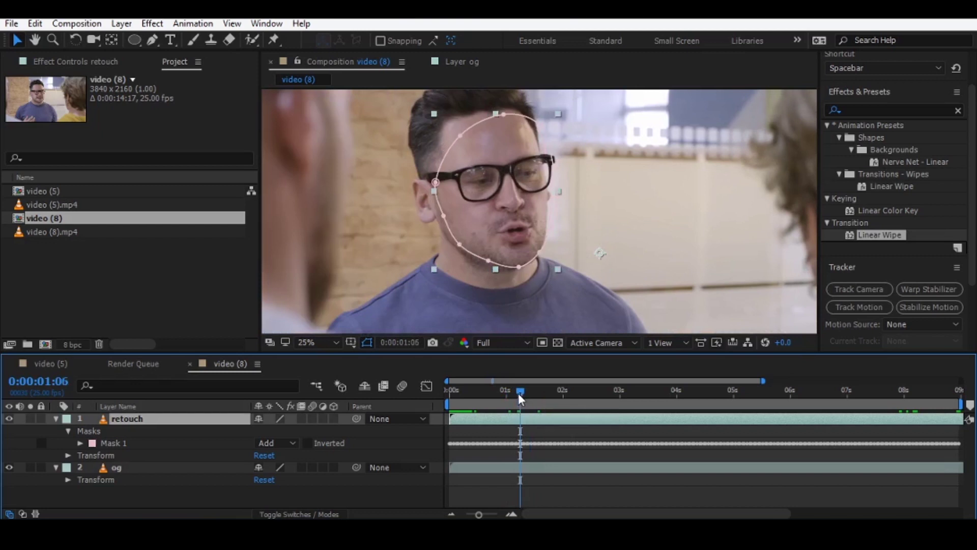
# Set the preview resolution to Quarter and replay from the one-second mark to watch the mask.
pyautogui.click(498, 343)
pyautogui.click(510, 427)
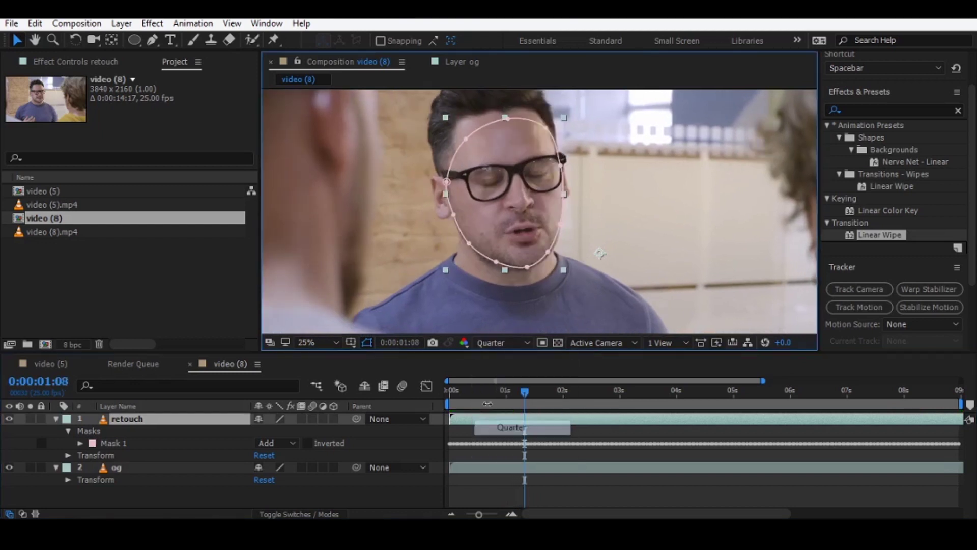
pyautogui.click(451, 391)
pyautogui.moveTo(456, 417); pyautogui.dragTo(506, 417)
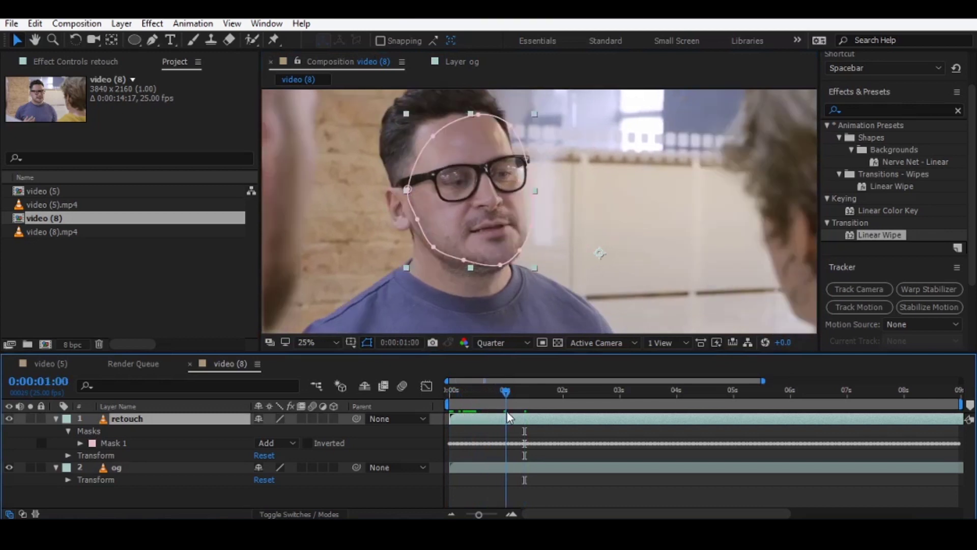
pyautogui.press('space')
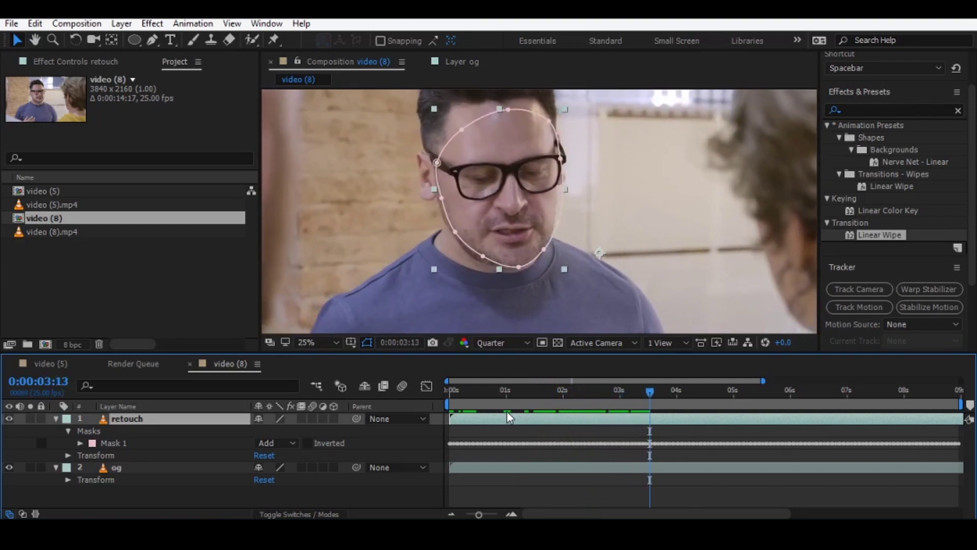
# Hide og and scrub the clip back to the first frame to inspect the face.
pyautogui.click(8, 467)
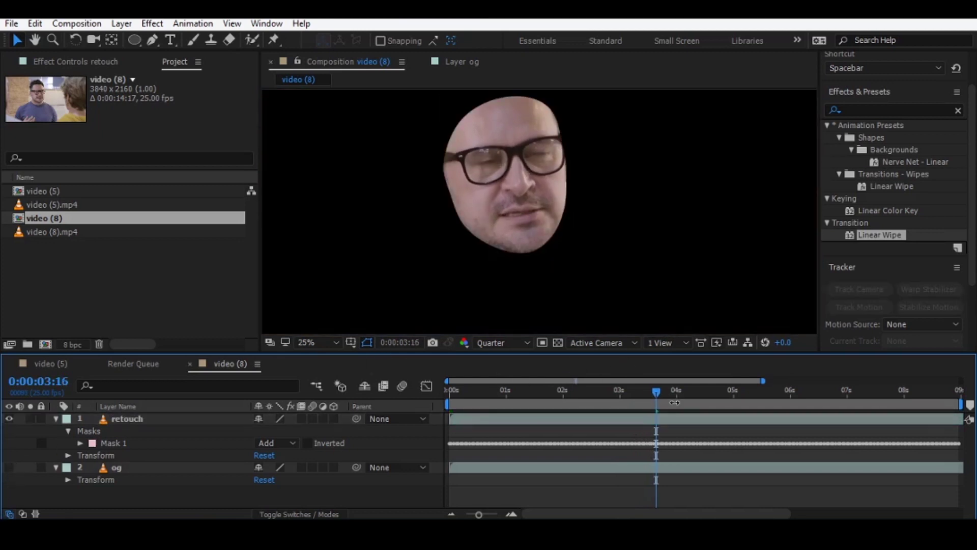
pyautogui.moveTo(675, 403); pyautogui.dragTo(482, 428)
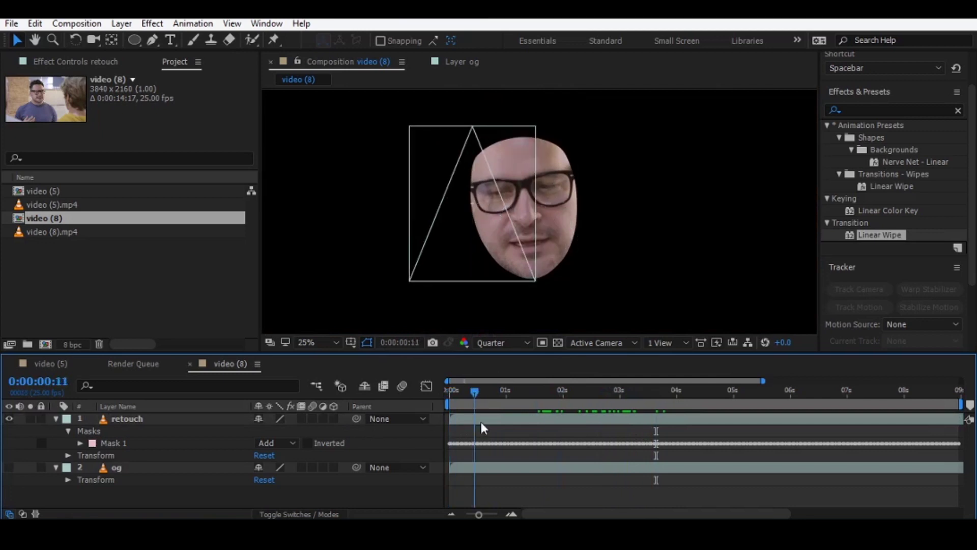
pyautogui.click(477, 399)
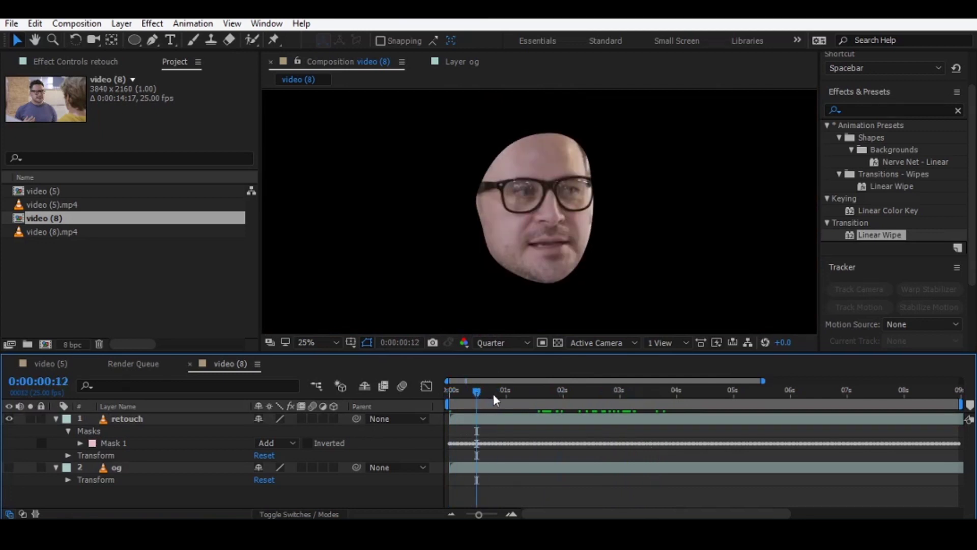
pyautogui.moveTo(494, 394); pyautogui.dragTo(159, 410)
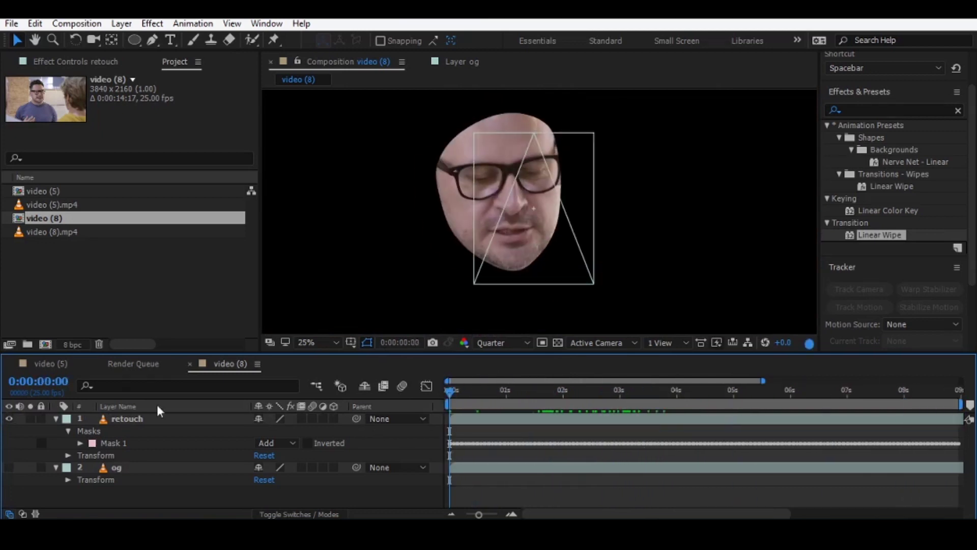
pyautogui.click(12, 468)
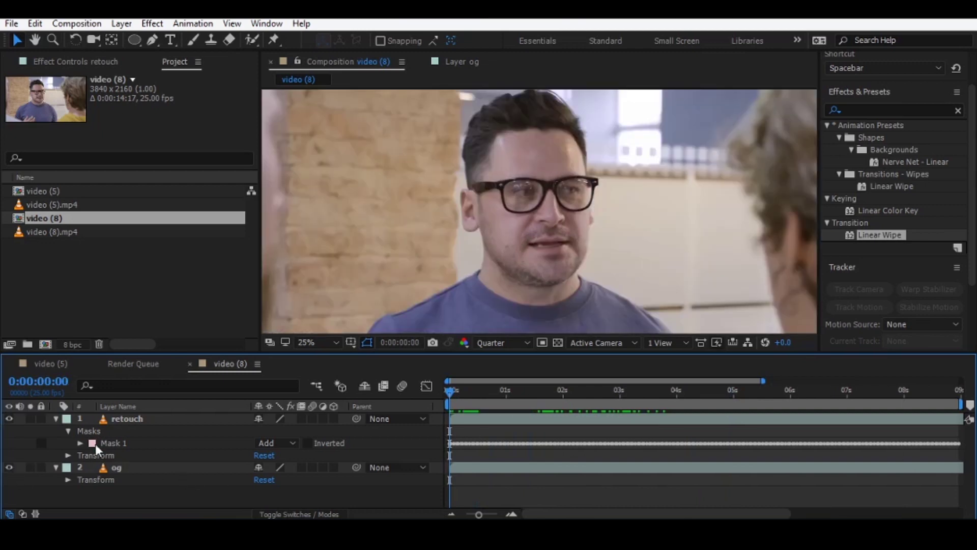
# With og hidden, set Mask 1's feather on the retouch layer to 46 pixels.
pyautogui.click(142, 419)
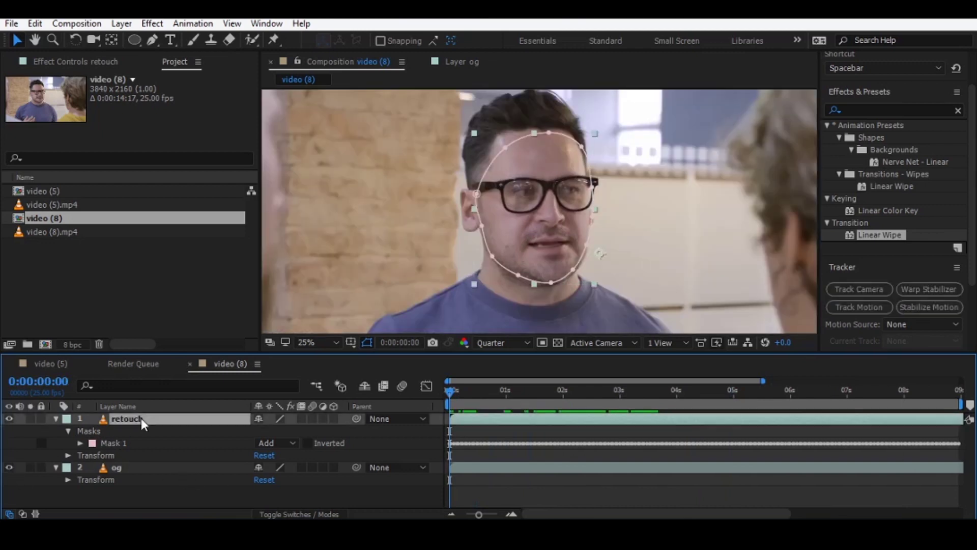
pyautogui.click(9, 467)
pyautogui.click(79, 443)
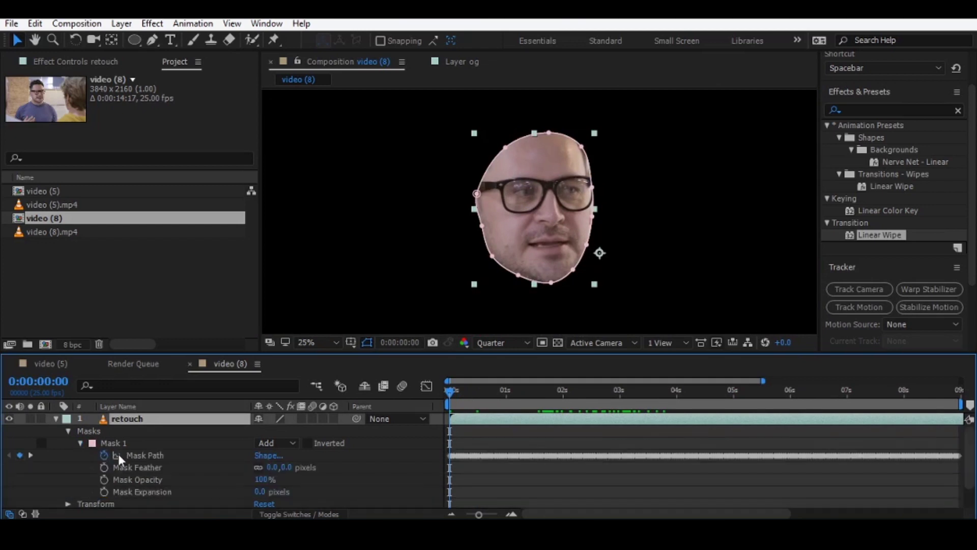
pyautogui.moveTo(285, 467); pyautogui.dragTo(375, 465)
pyautogui.click(387, 466)
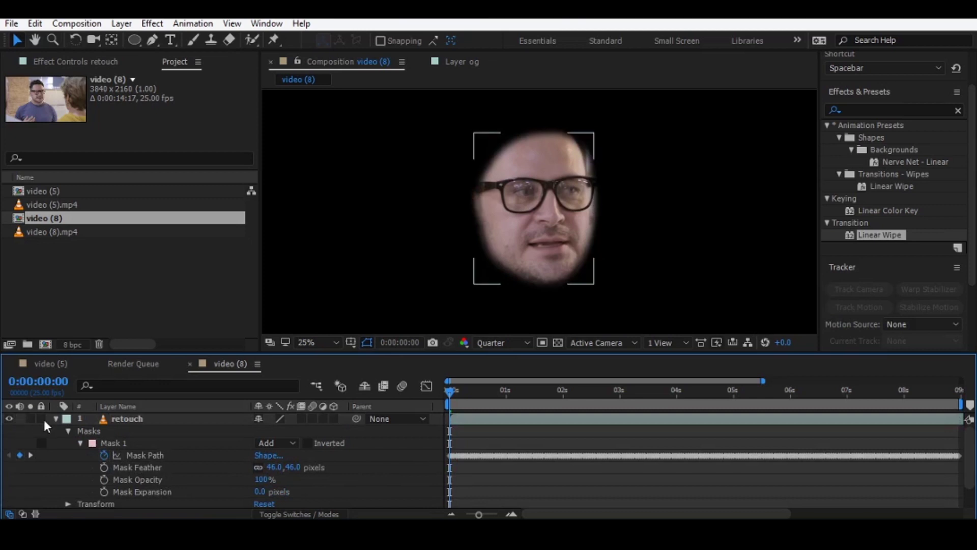
pyautogui.click(56, 419)
# Search 'cosm' and apply Cosmo II to the retouch layer.
pyautogui.click(8, 432)
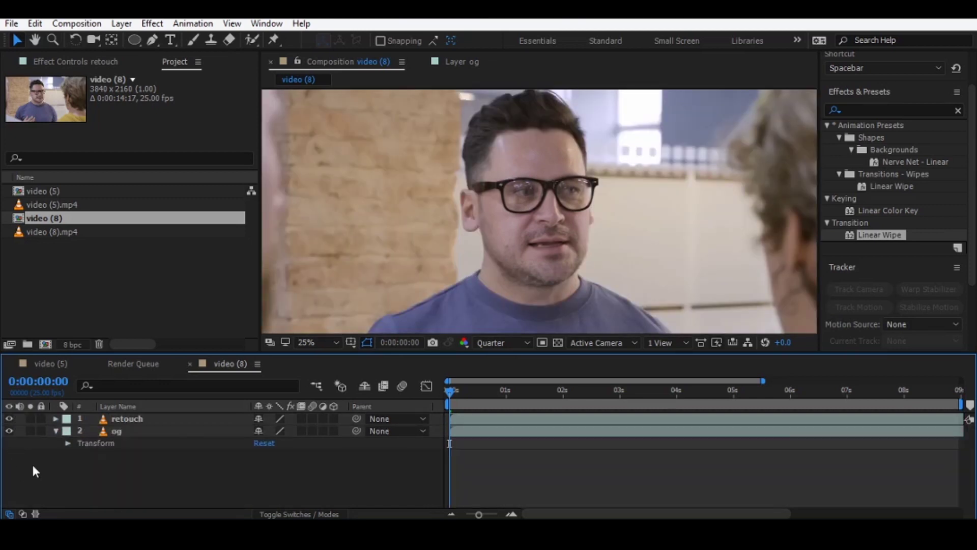
pyautogui.click(198, 417)
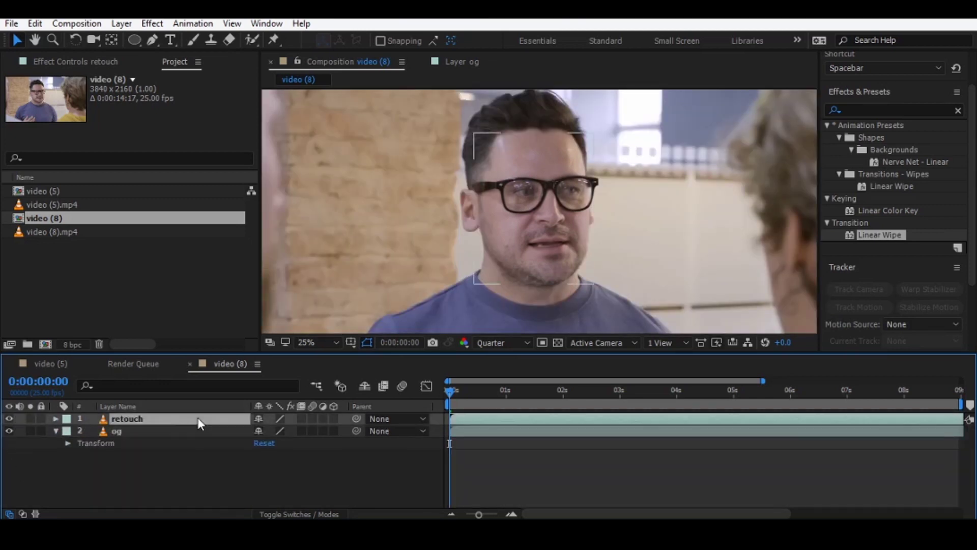
pyautogui.click(883, 107)
pyautogui.write('cosm')
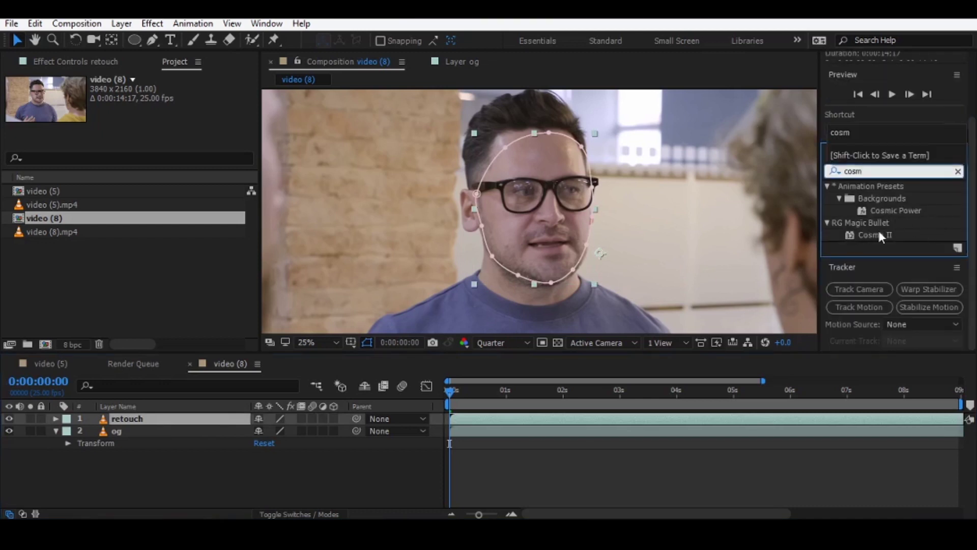
pyautogui.moveTo(880, 235); pyautogui.dragTo(553, 250)
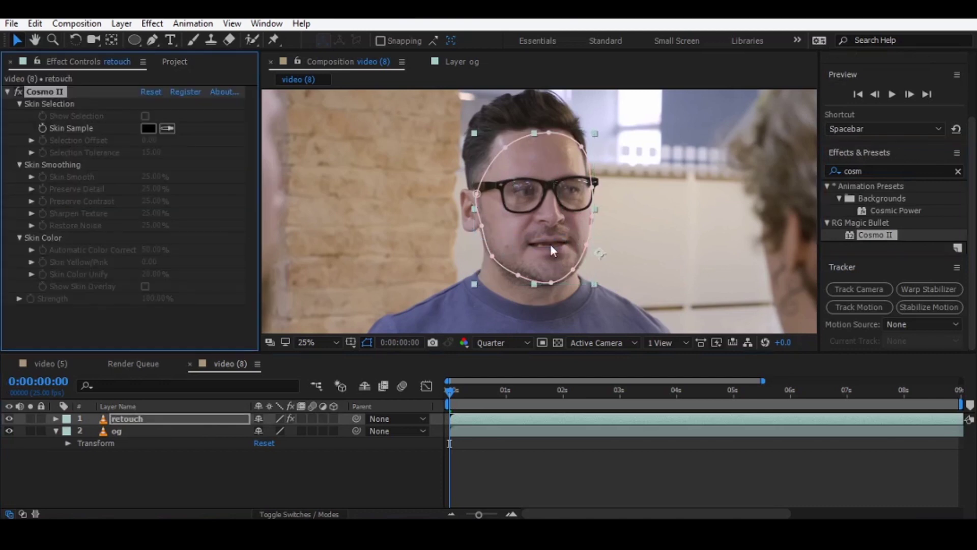
# Sample the man's skin tone for Cosmo II and zoom the view to 50%.
pyautogui.scroll(2, 546, 239)
pyautogui.scroll(2, 530, 240)
pyautogui.scroll(-2, 519, 237)
pyautogui.click(168, 128)
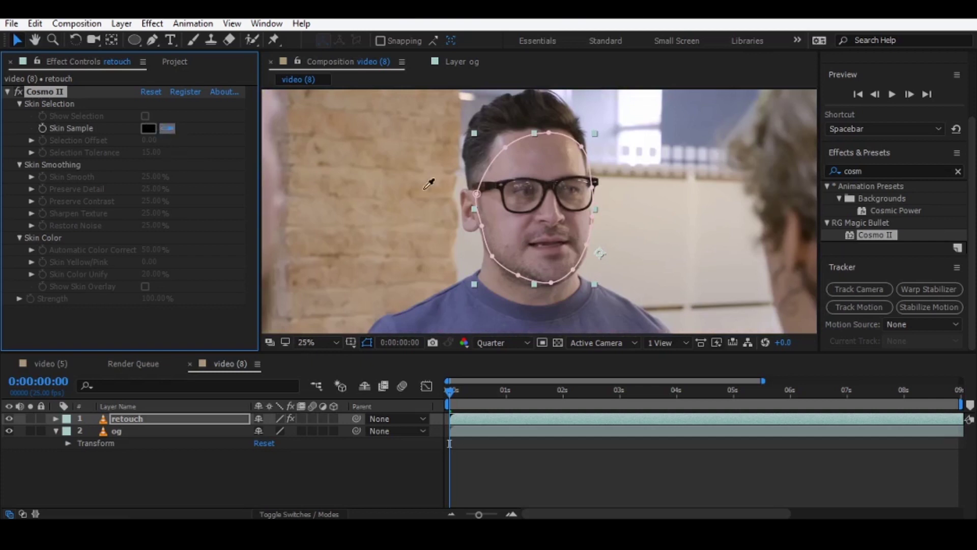
pyautogui.click(515, 231)
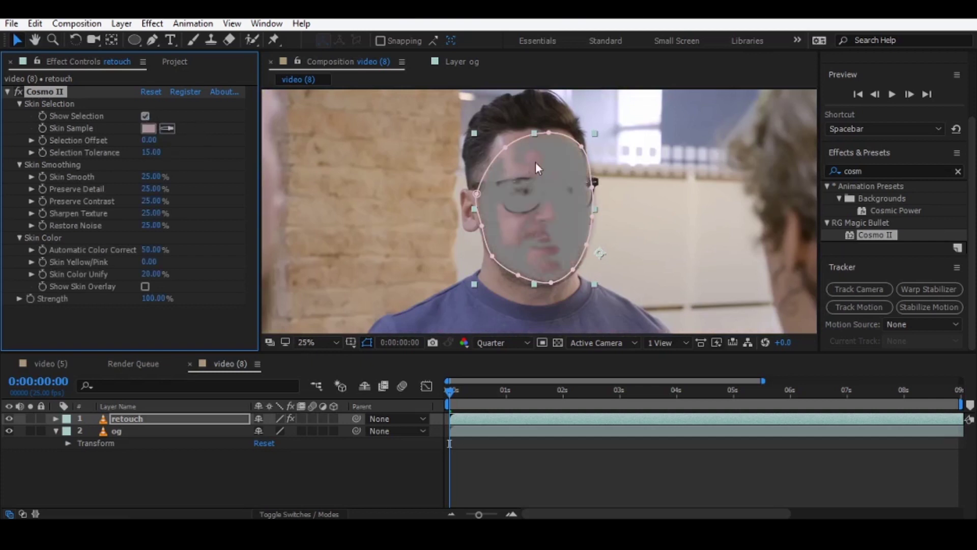
pyautogui.press('.')
pyautogui.press('.')
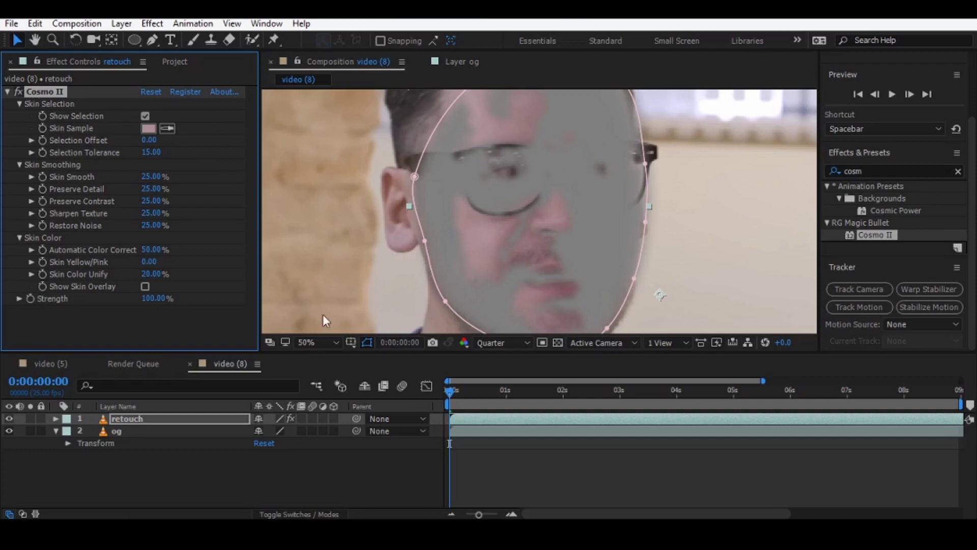
# Set Selection Tolerance to 76 and Selection Offset to 4, then hide og.
pyautogui.moveTo(150, 152)
pyautogui.mouseDown()
pyautogui.moveTo(138, 156)
pyautogui.moveTo(223, 159)
pyautogui.mouseUp()
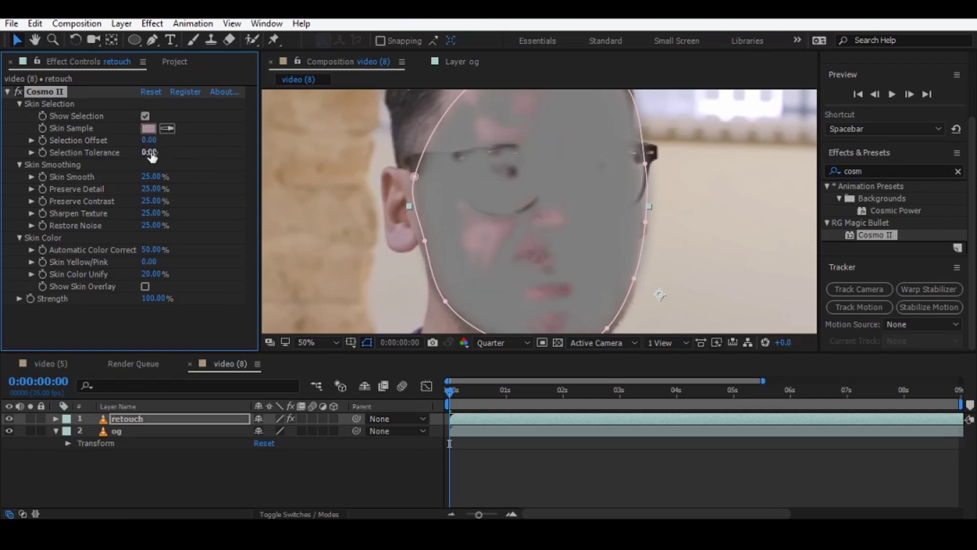
pyautogui.moveTo(138, 162)
pyautogui.mouseDown()
pyautogui.moveTo(174, 160)
pyautogui.moveTo(162, 155)
pyautogui.mouseUp()
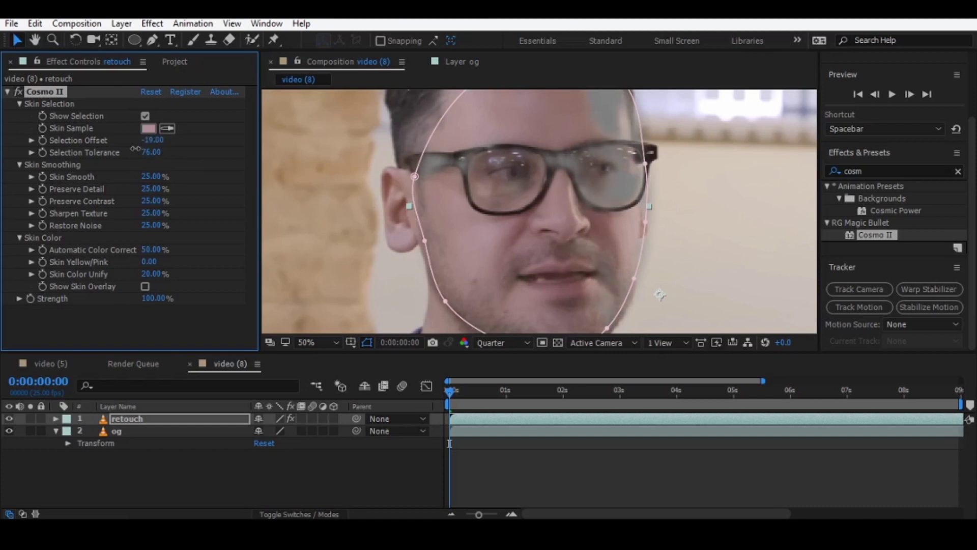
pyautogui.moveTo(153, 141); pyautogui.dragTo(150, 144)
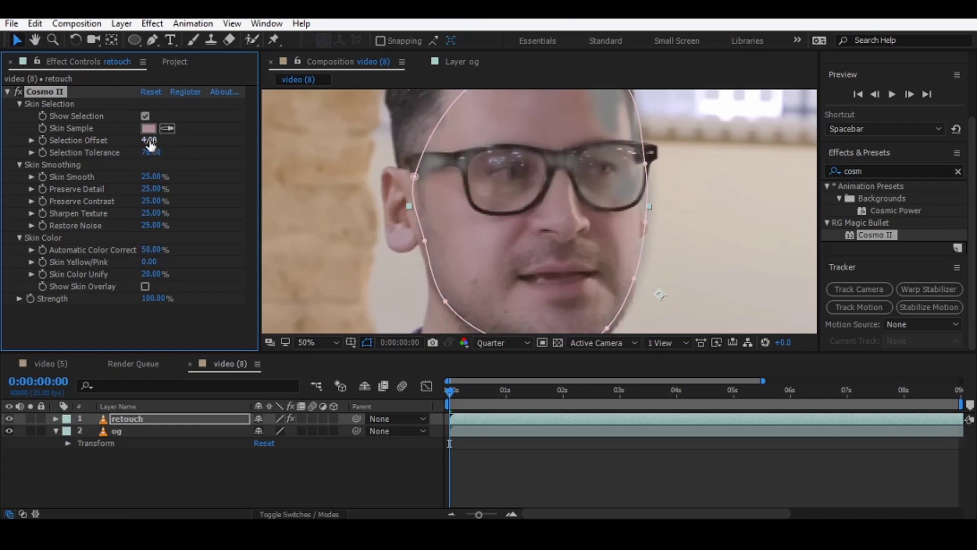
pyautogui.click(153, 141)
pyautogui.press('Return')
pyautogui.click(9, 431)
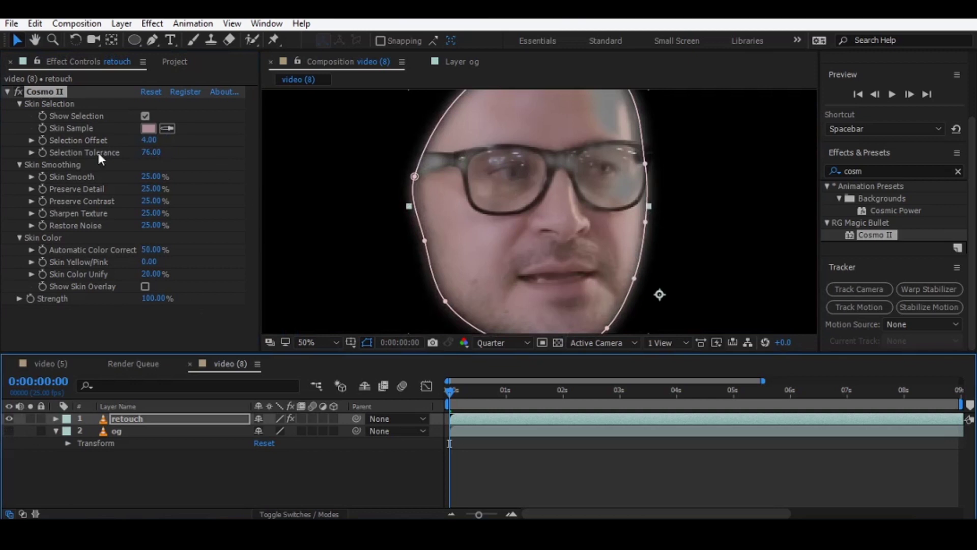
# Reveal the retouch layer's mask and set Mask 1's mode to None.
pyautogui.click(163, 419)
pyautogui.press('m')
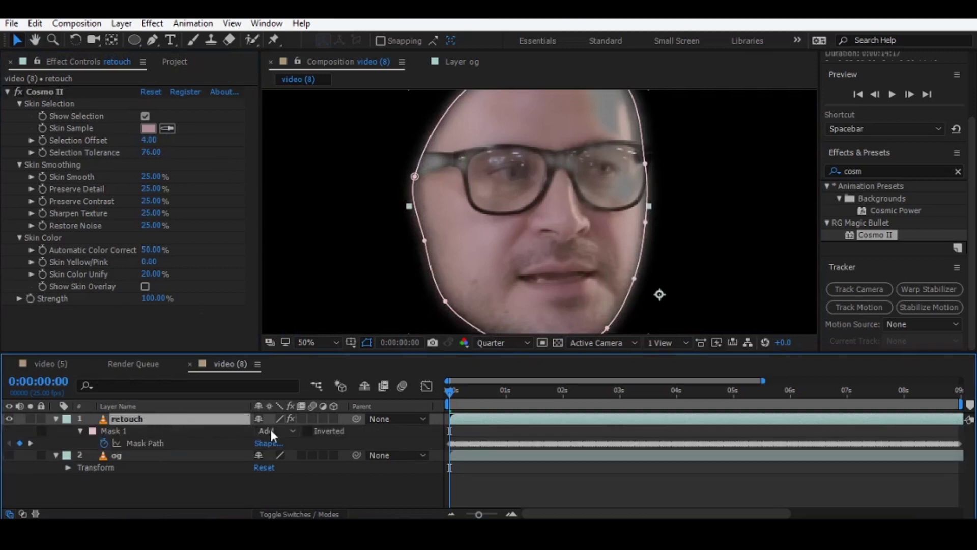
pyautogui.click(278, 430)
pyautogui.click(285, 320)
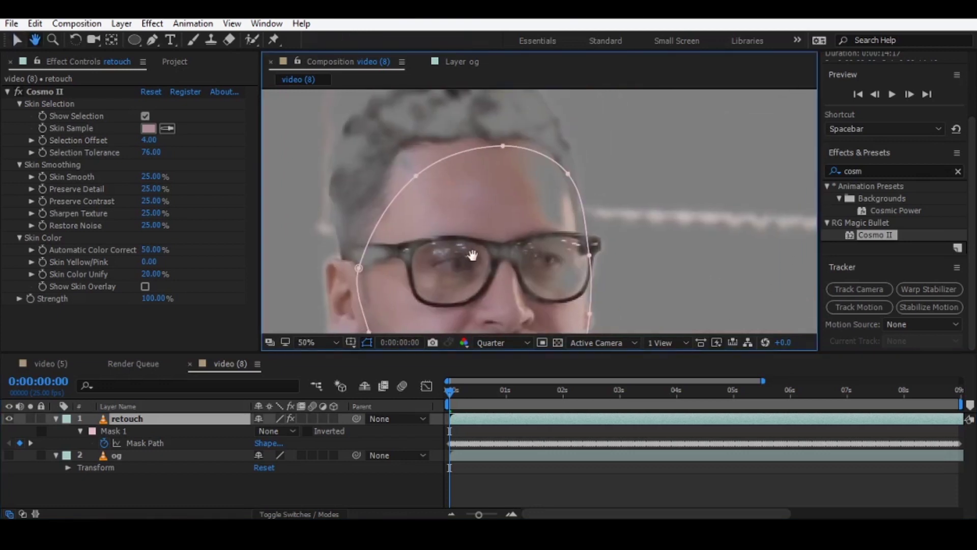
# Raise Cosmo II's Selection Offset to 22 and turn off Show Selection.
pyautogui.moveTo(149, 140); pyautogui.dragTo(157, 140)
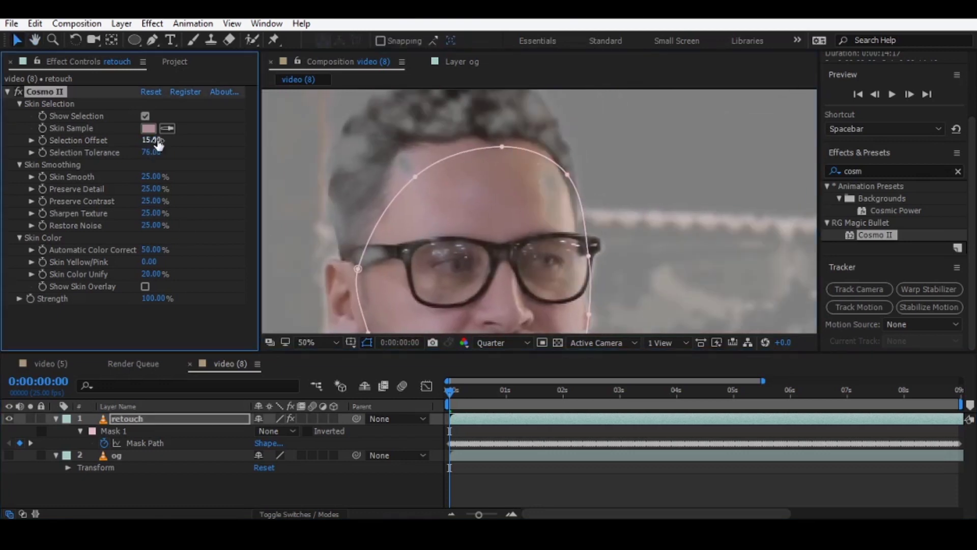
pyautogui.scroll(-2, 414, 204)
pyautogui.scroll(-2, 471, 255)
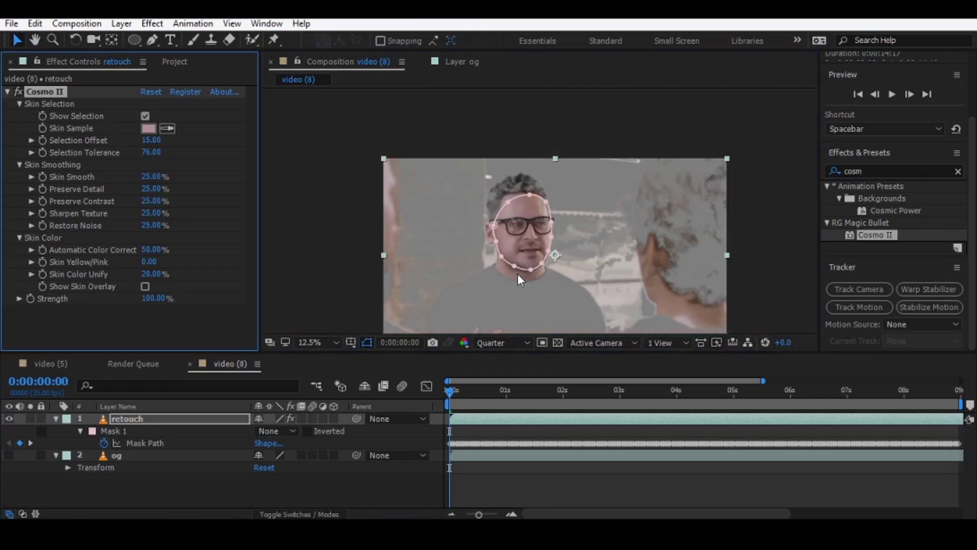
pyautogui.scroll(3, 471, 255)
pyautogui.scroll(-1, 413, 270)
pyautogui.moveTo(412, 269); pyautogui.dragTo(443, 141)
pyautogui.press('v')
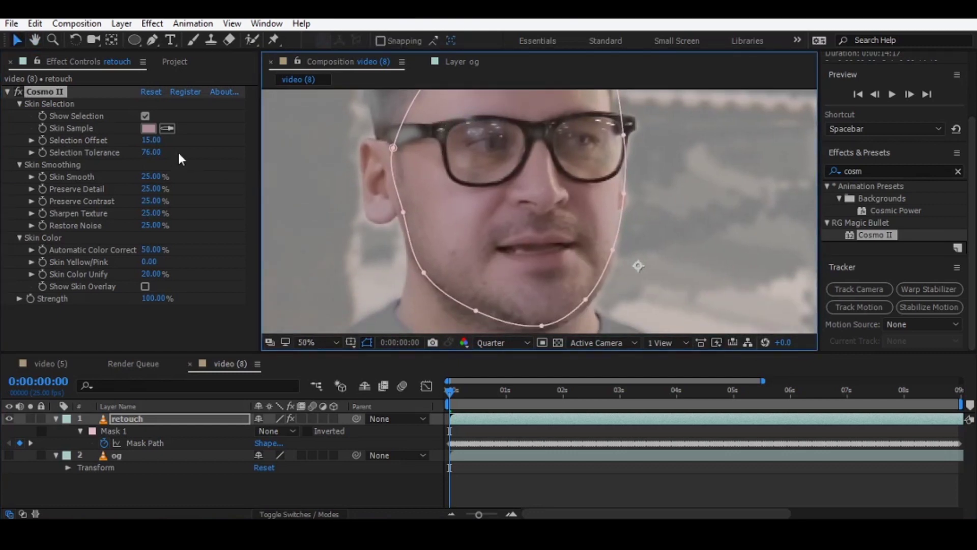
pyautogui.moveTo(151, 141); pyautogui.dragTo(158, 144)
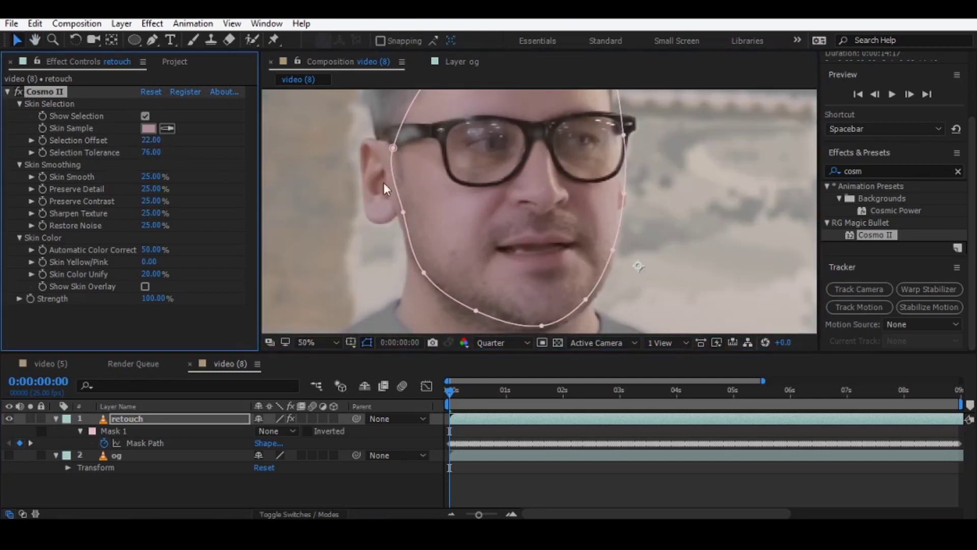
pyautogui.scroll(-2, 489, 199)
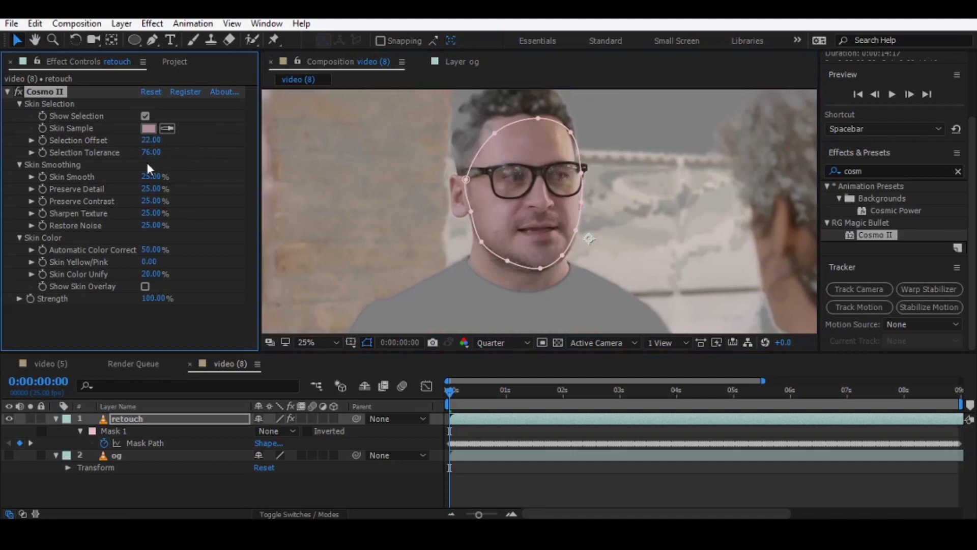
pyautogui.click(144, 117)
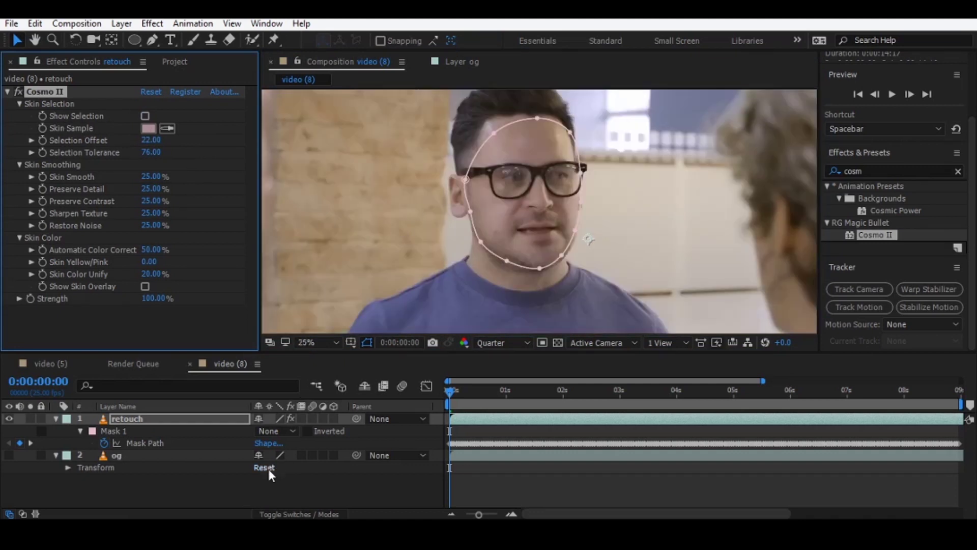
# Show og, set Mask 1 back to Add, and toggle retouch to compare before and after.
pyautogui.click(398, 392)
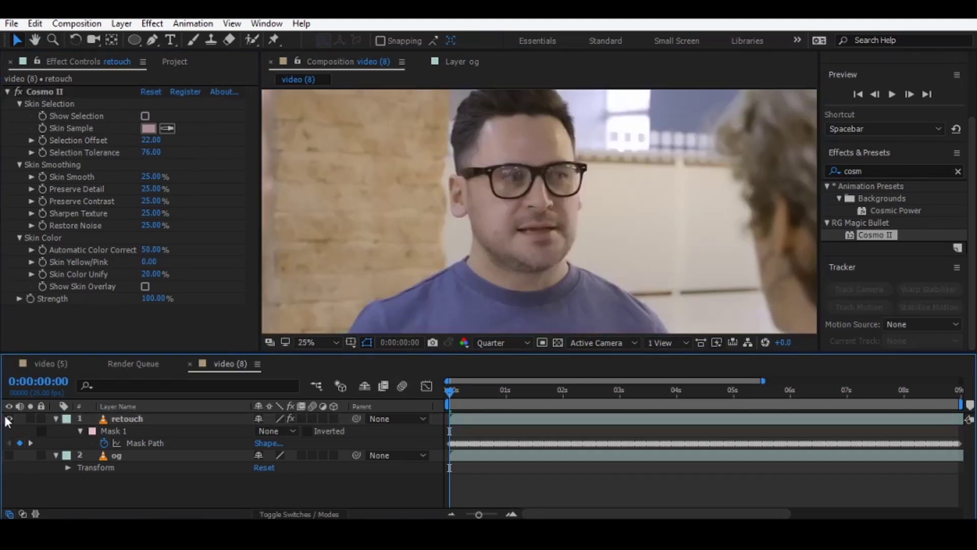
pyautogui.click(10, 455)
pyautogui.click(269, 431)
pyautogui.click(283, 340)
pyautogui.click(10, 419)
pyautogui.click(10, 418)
pyautogui.click(11, 418)
pyautogui.click(10, 418)
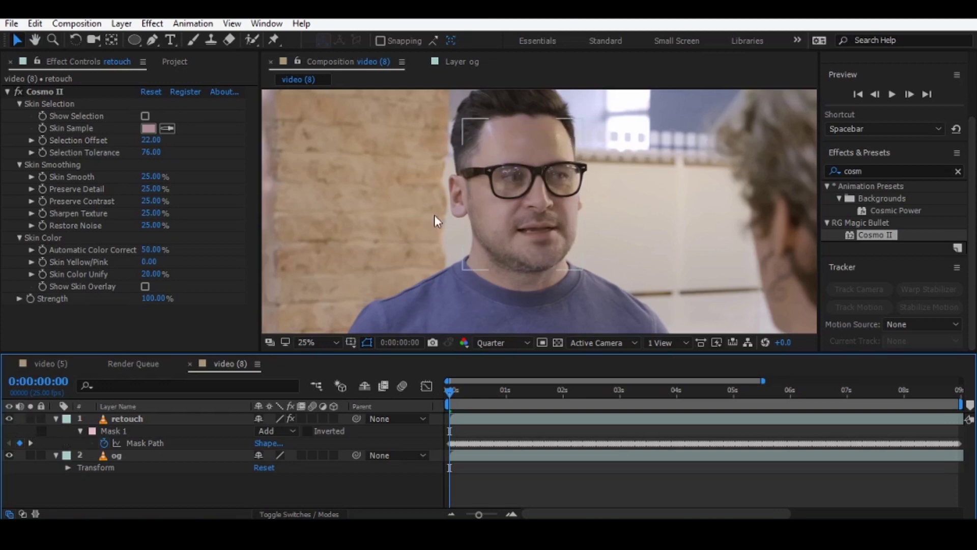
pyautogui.click(145, 286)
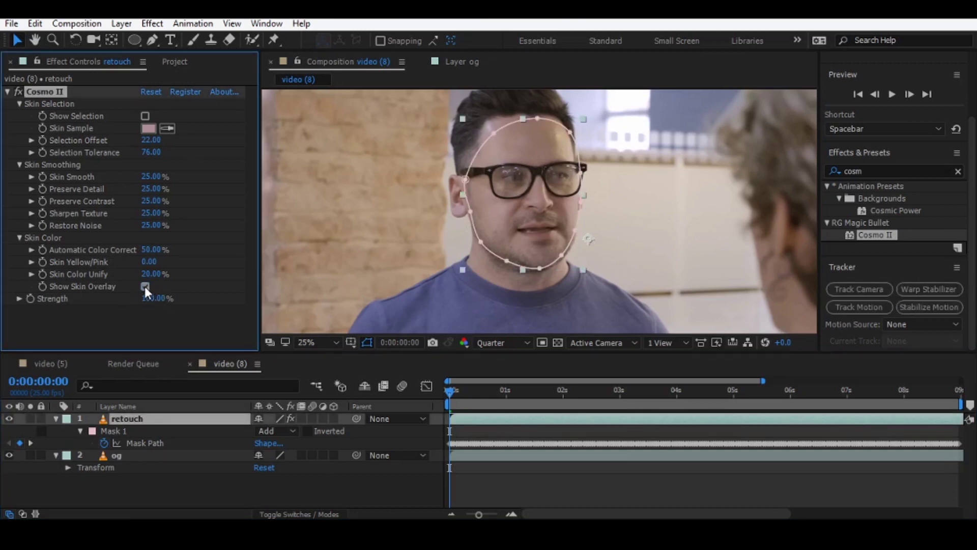
# Set Cosmo II Skin Yellow/Pink to 10 and Skin Color Unify to 20%.
pyautogui.scroll(4, 603, 209)
pyautogui.scroll(-2, 586, 203)
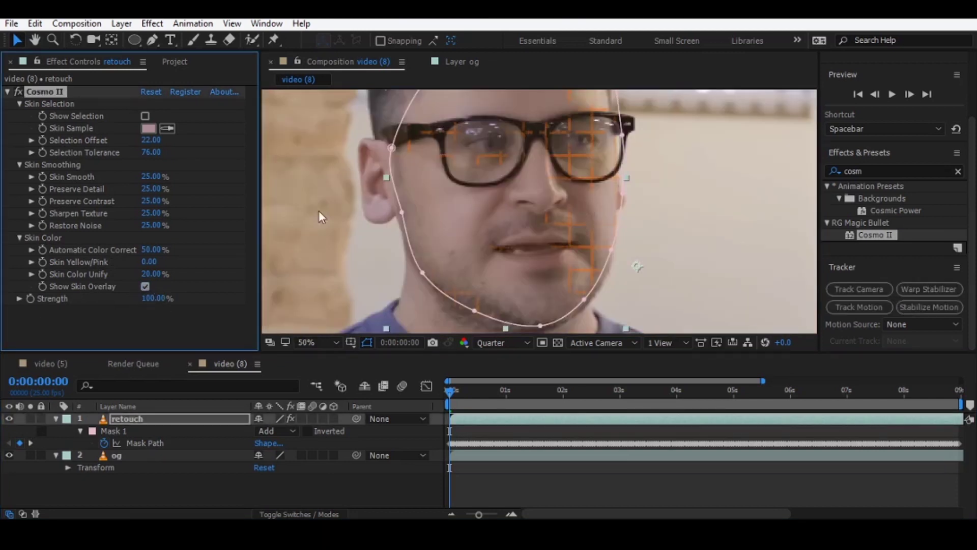
pyautogui.click(145, 262)
pyautogui.write('10')
pyautogui.press('Return')
pyautogui.press(',')
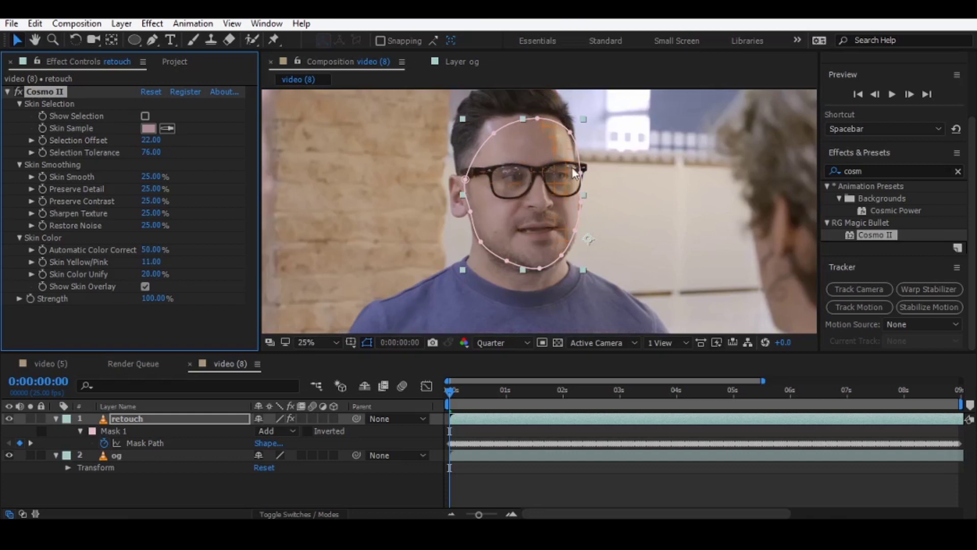
pyautogui.click(151, 274)
pyautogui.write('20')
pyautogui.press('Return')
# Reset Skin Yellow/Pink to 0, then scrub it up and settle it at 37.
pyautogui.click(152, 260)
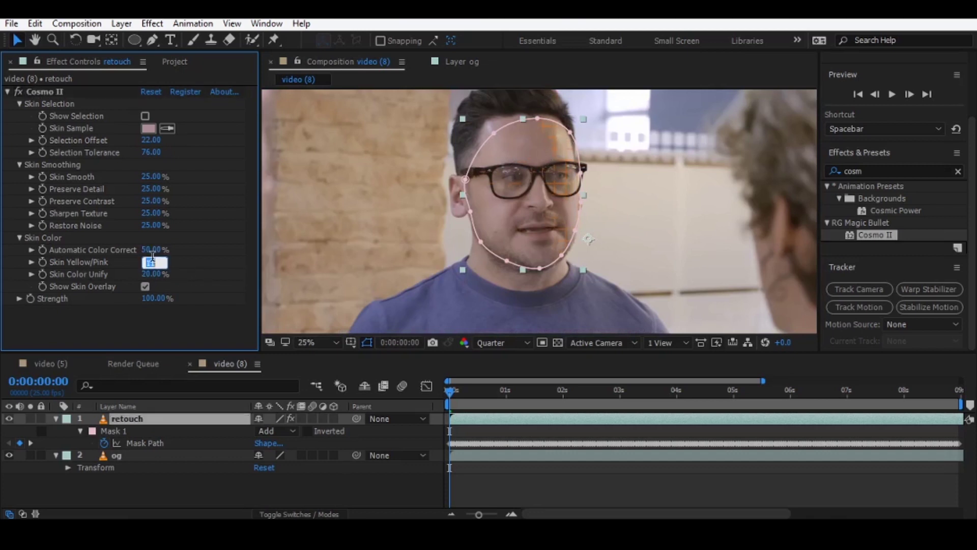
pyautogui.write('0')
pyautogui.press('Return')
pyautogui.moveTo(149, 261); pyautogui.dragTo(174, 263)
pyautogui.scroll(4, 606, 153)
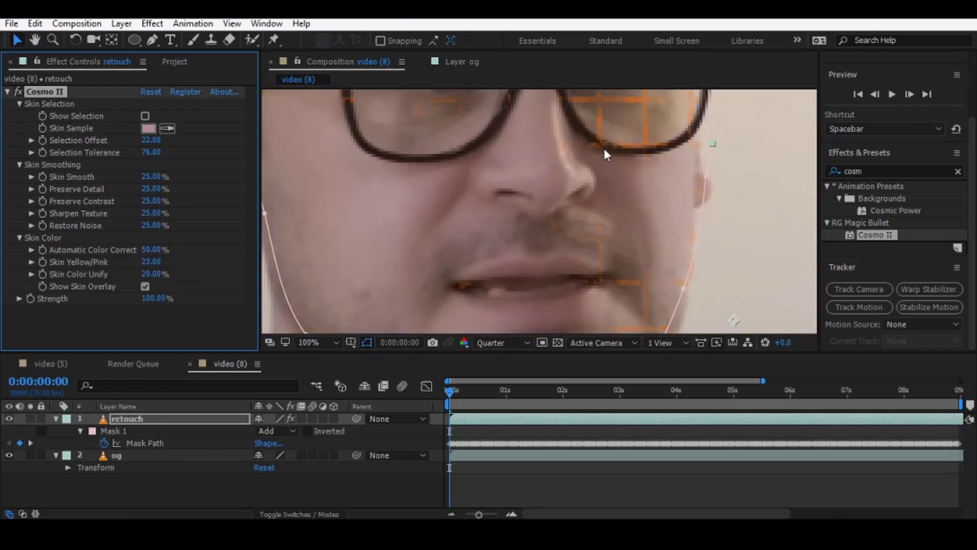
pyautogui.press('h')
pyautogui.moveTo(610, 182); pyautogui.dragTo(530, 245)
pyautogui.moveTo(149, 261); pyautogui.dragTo(221, 264)
pyautogui.moveTo(153, 262); pyautogui.dragTo(145, 267)
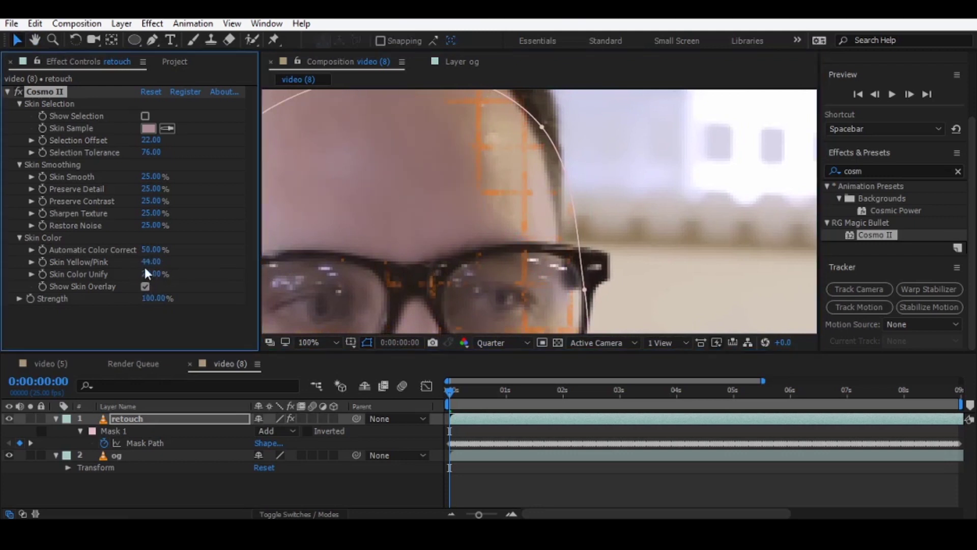
pyautogui.moveTo(153, 262); pyautogui.dragTo(146, 268)
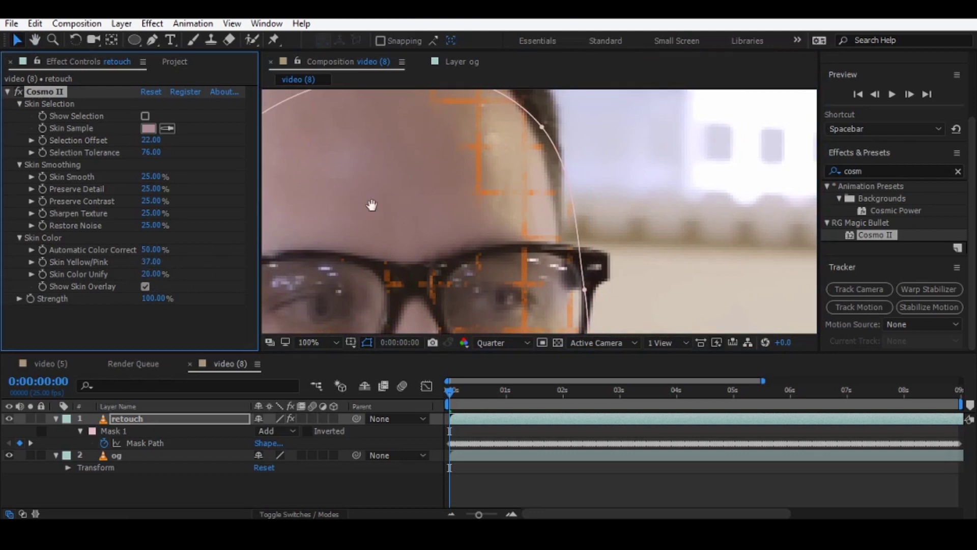
pyautogui.scroll(-5, 372, 205)
pyautogui.moveTo(357, 206); pyautogui.dragTo(326, 382)
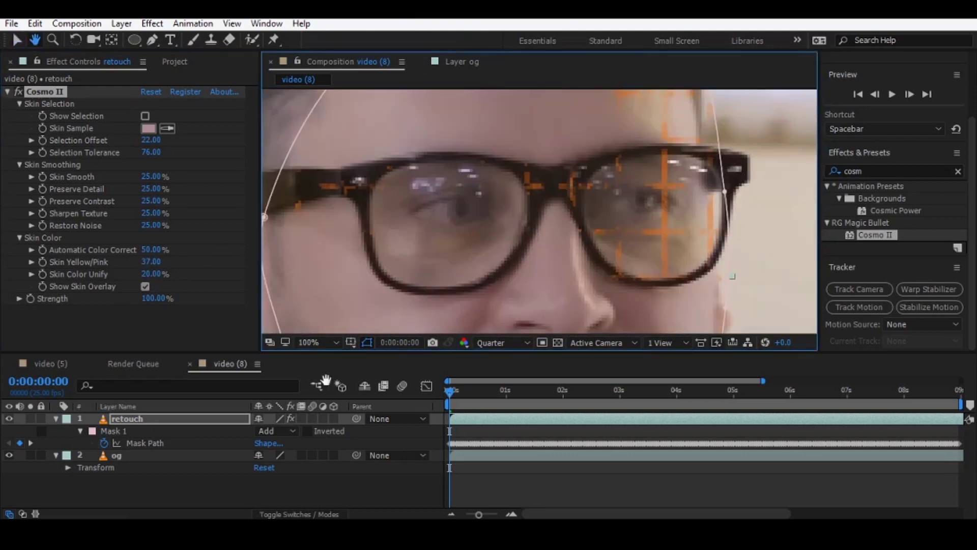
# Lower Automatic Color Correct to 20% and review the result with the layer deselected.
pyautogui.scroll(5, 414, 259)
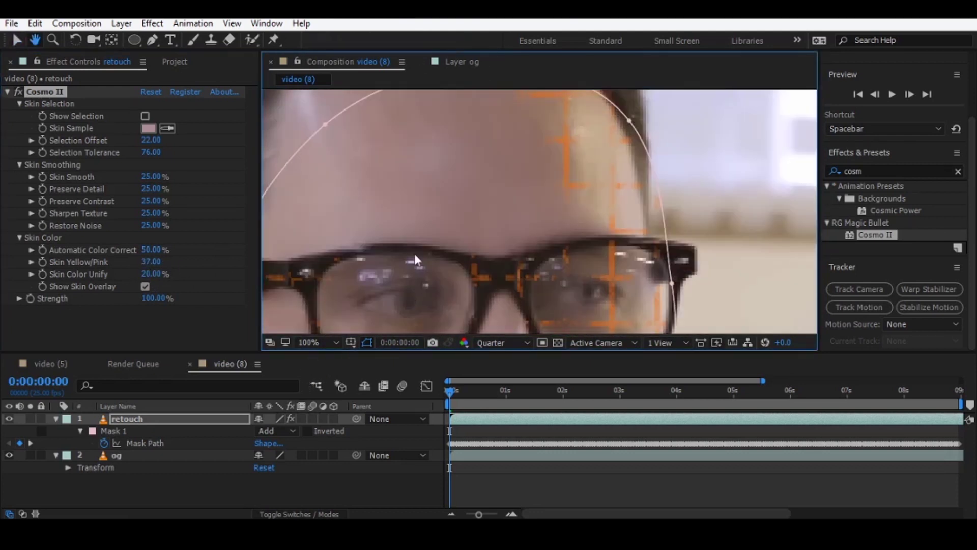
pyautogui.moveTo(152, 250); pyautogui.dragTo(143, 264)
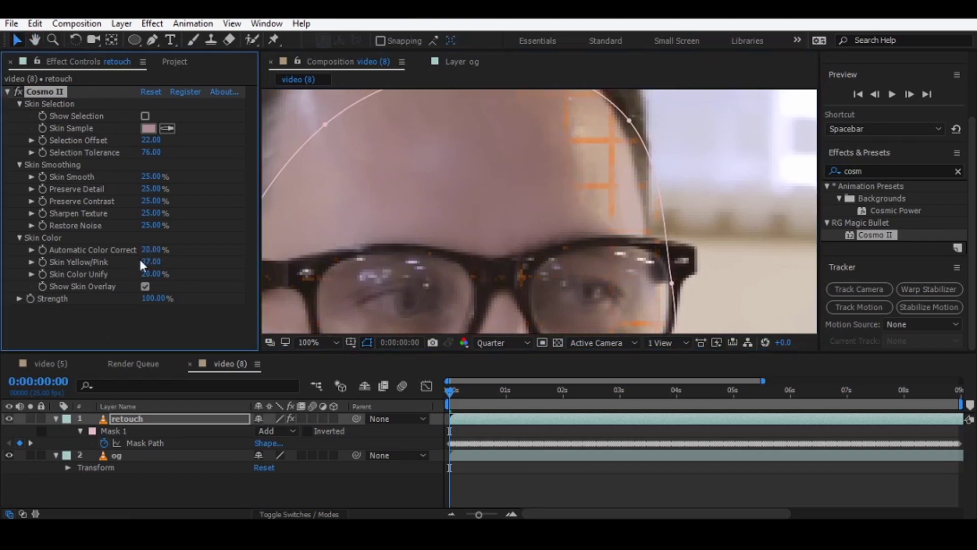
pyautogui.scroll(-4, 423, 188)
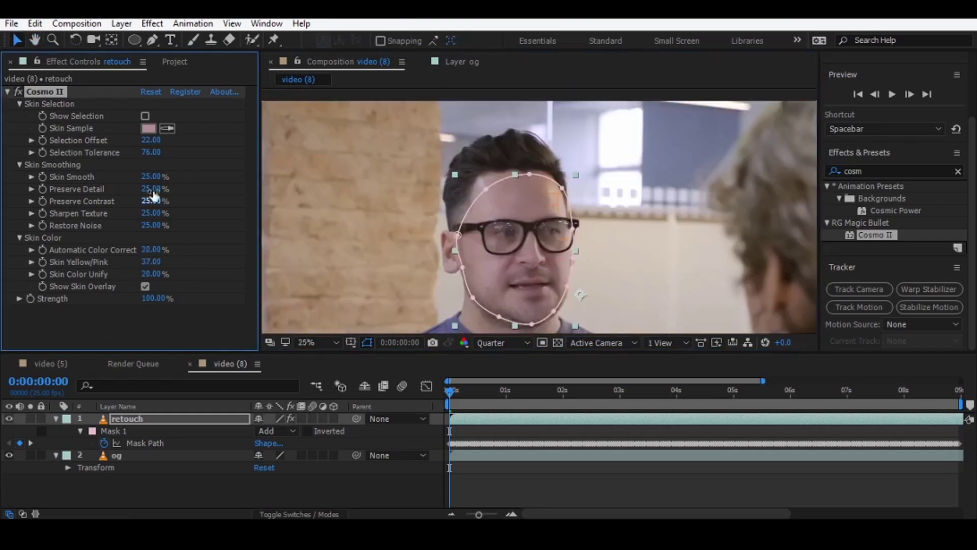
pyautogui.click(325, 476)
pyautogui.scroll(4, 455, 289)
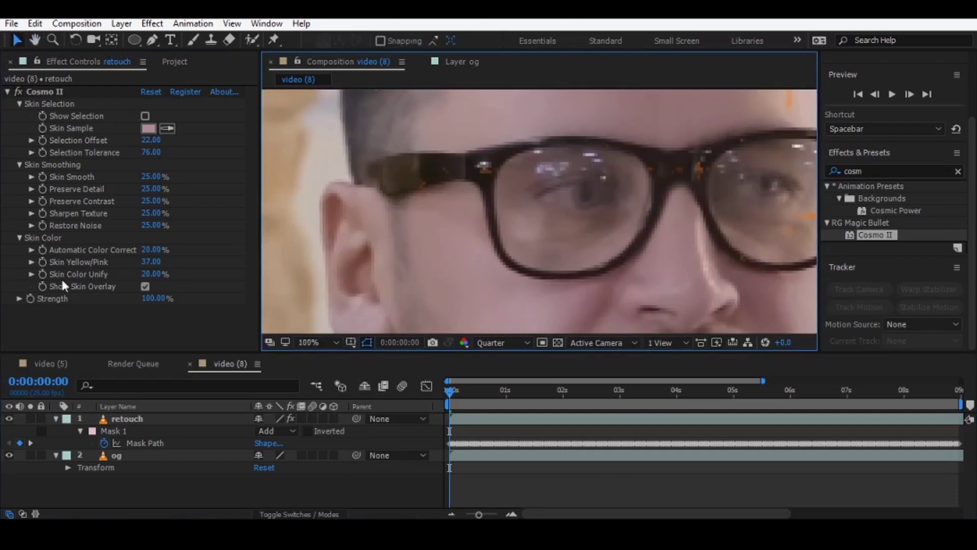
pyautogui.click(143, 287)
# Turn off Show Skin Overlay and select the og layer.
pyautogui.click(145, 286)
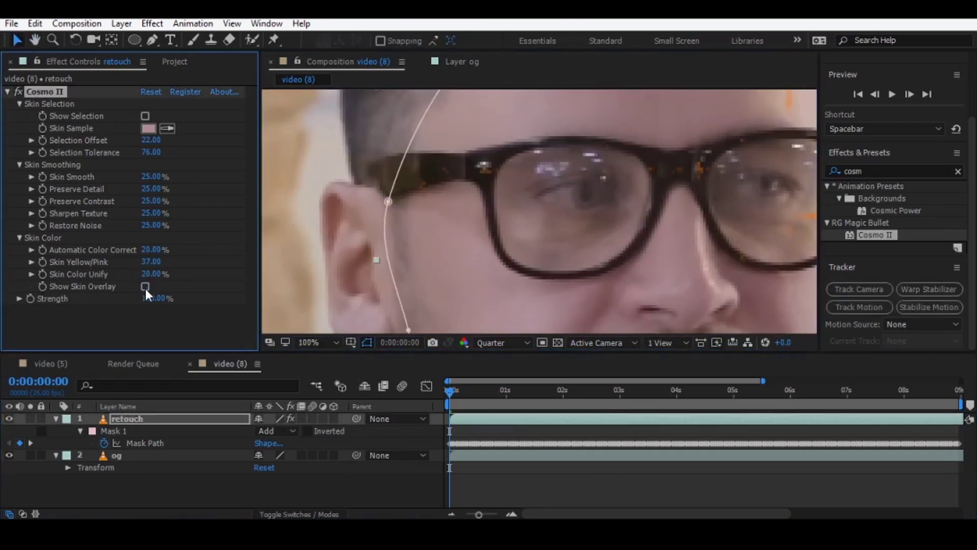
pyautogui.scroll(-2, 503, 203)
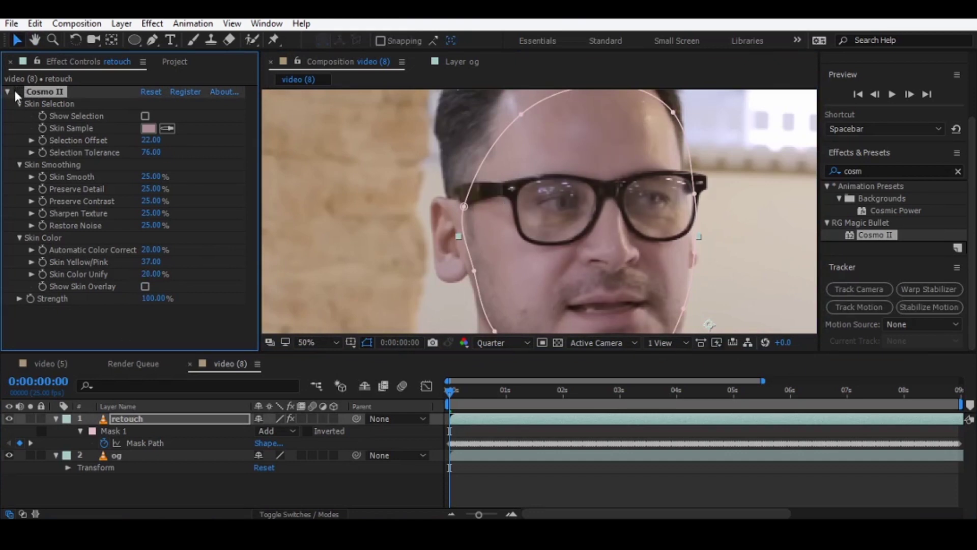
pyautogui.scroll(-2, 489, 195)
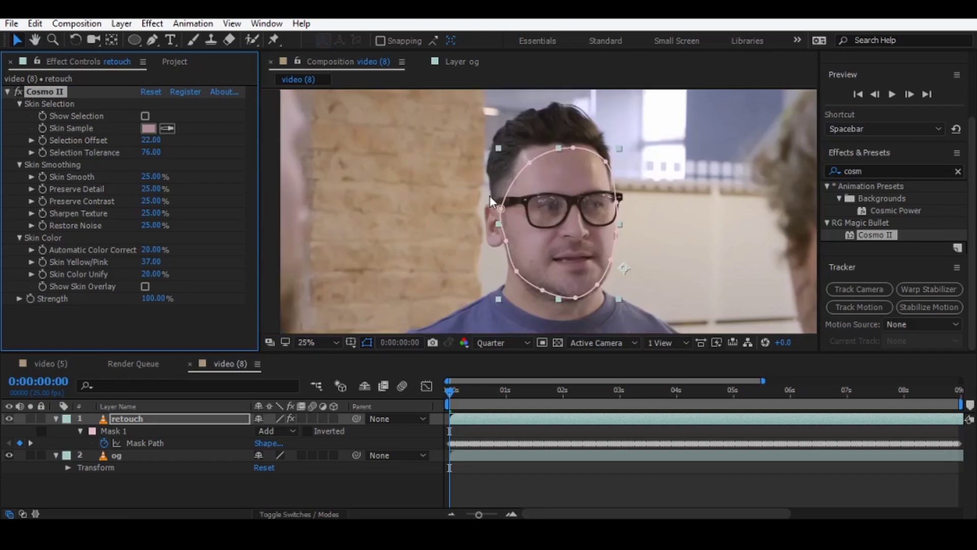
pyautogui.click(399, 285)
pyautogui.scroll(-2, 566, 291)
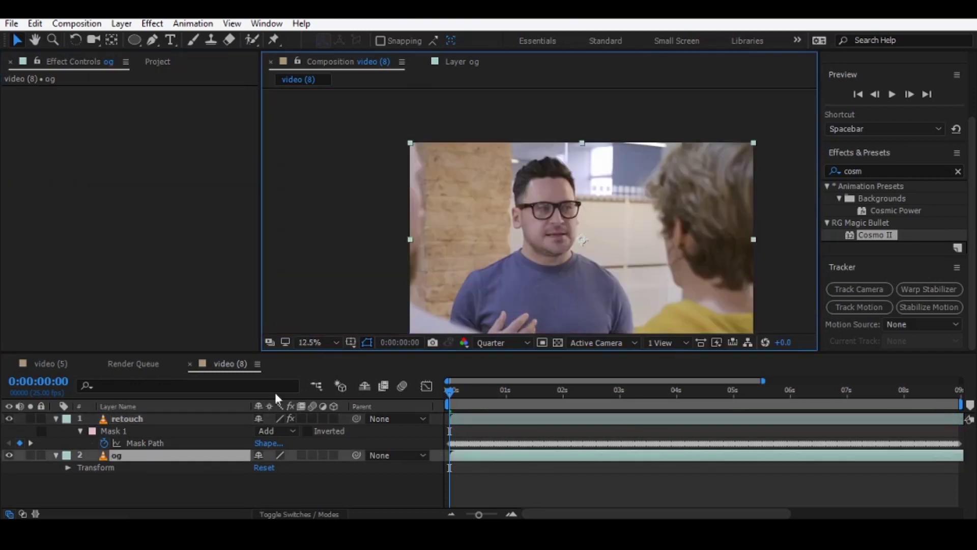
pyautogui.click(206, 418)
pyautogui.scroll(2, 497, 313)
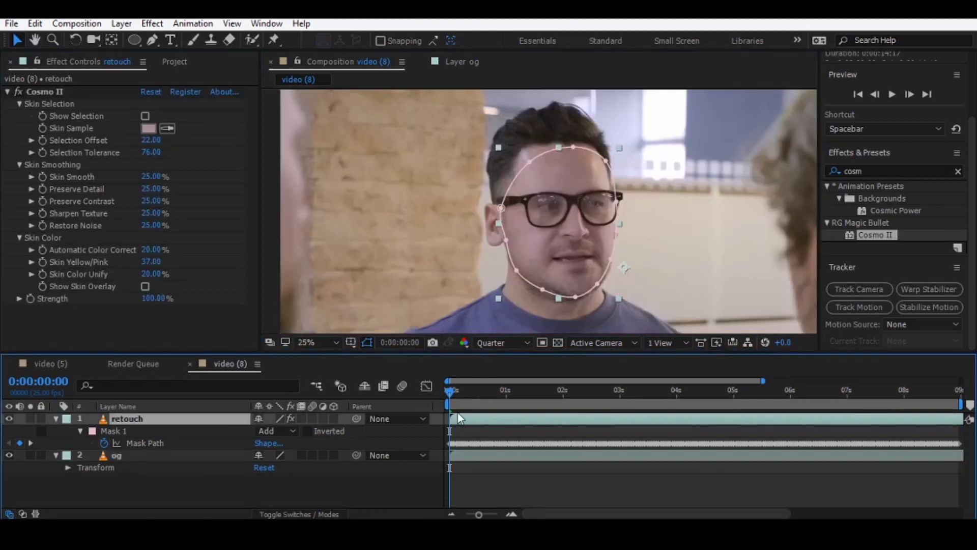
pyautogui.press('space')
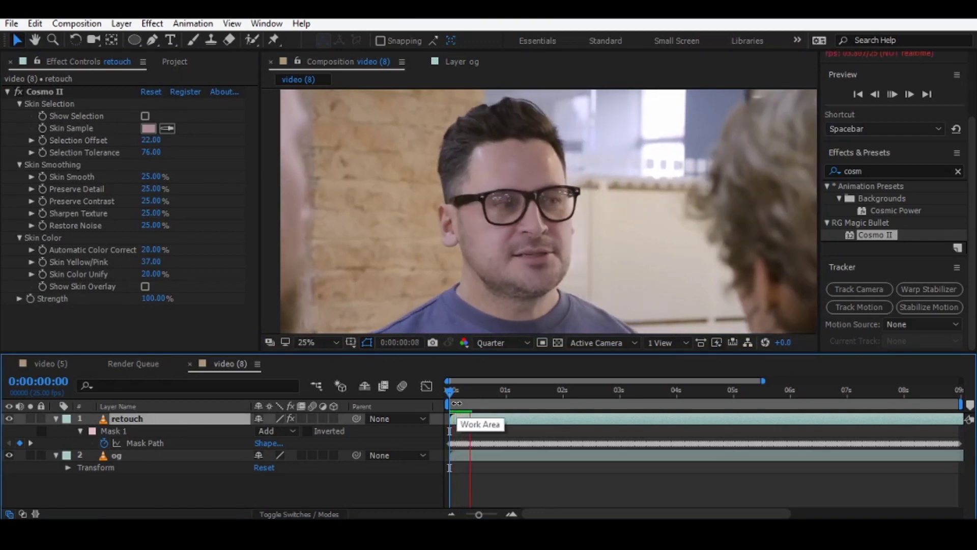
pyautogui.moveTo(470, 395); pyautogui.dragTo(465, 398)
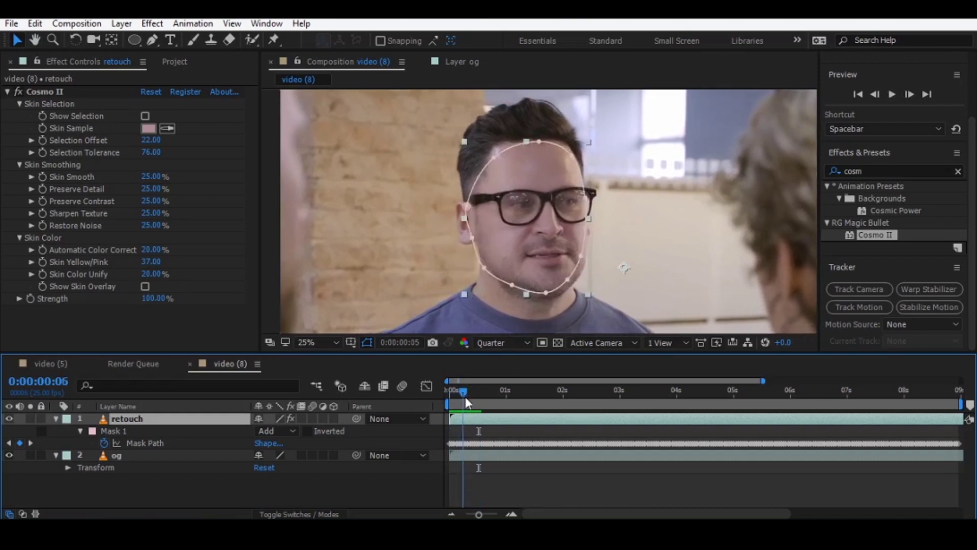
pyautogui.click(455, 391)
pyautogui.press('space')
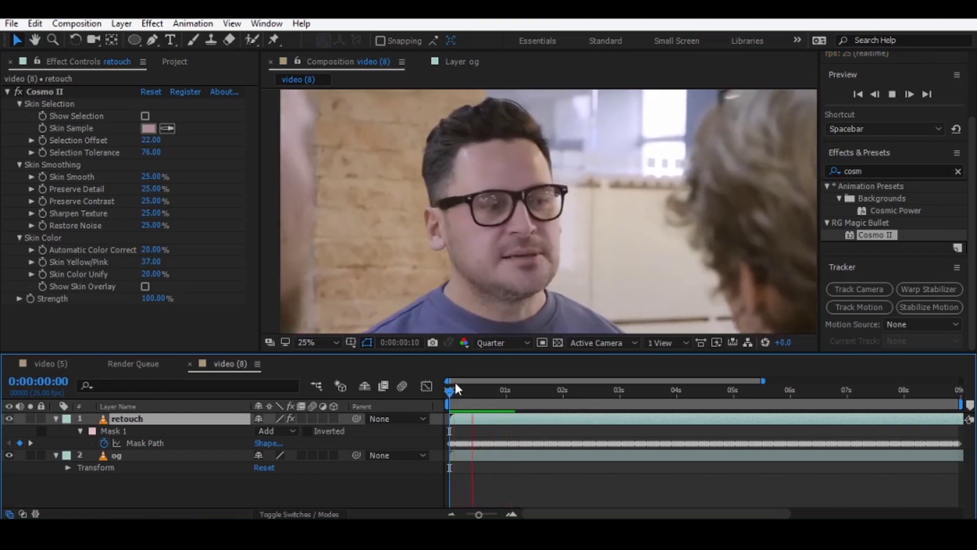
pyautogui.press('space')
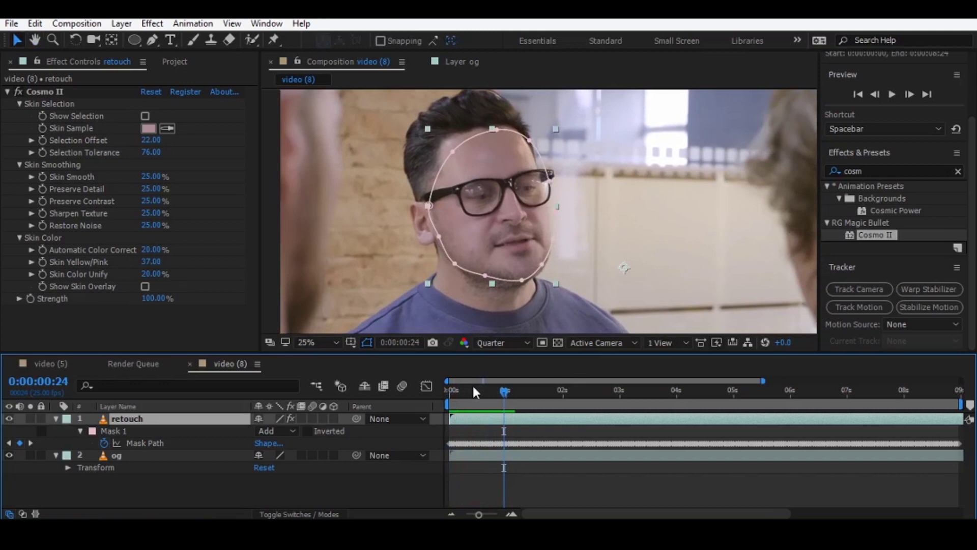
pyautogui.moveTo(444, 403); pyautogui.dragTo(488, 392)
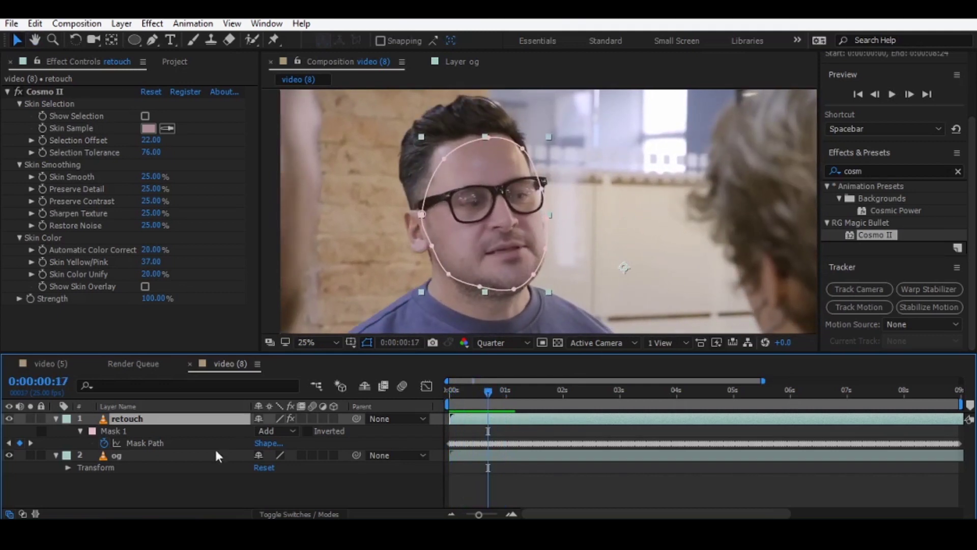
# Add a new adjustment layer and apply the Curves effect to it.
pyautogui.rightClick(207, 486)
pyautogui.moveTo(251, 353)
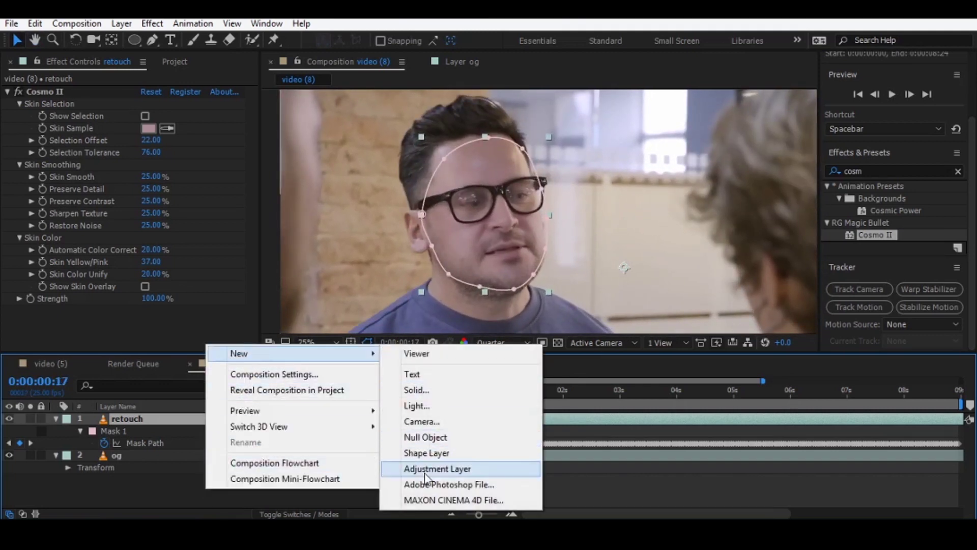
pyautogui.click(413, 469)
pyautogui.click(874, 171)
pyautogui.write('c')
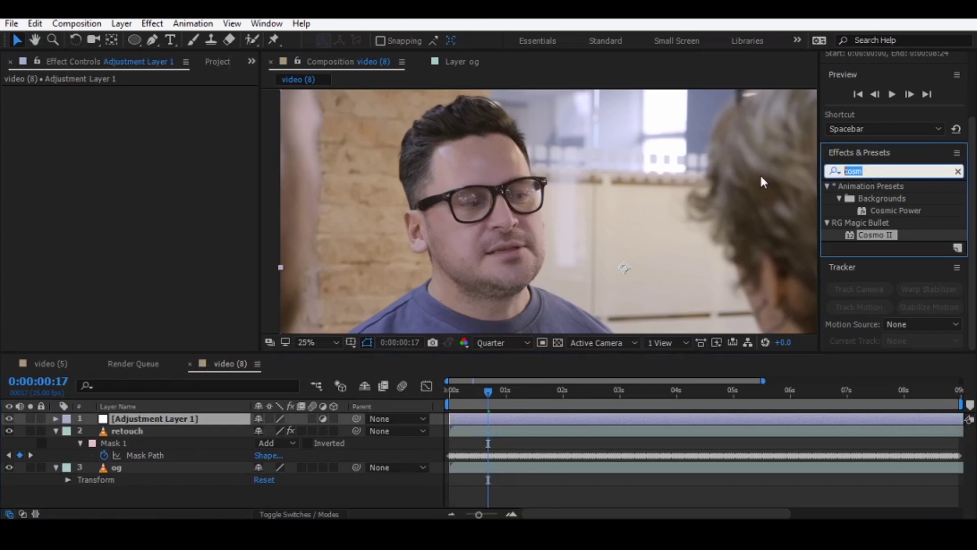
pyautogui.write('urve')
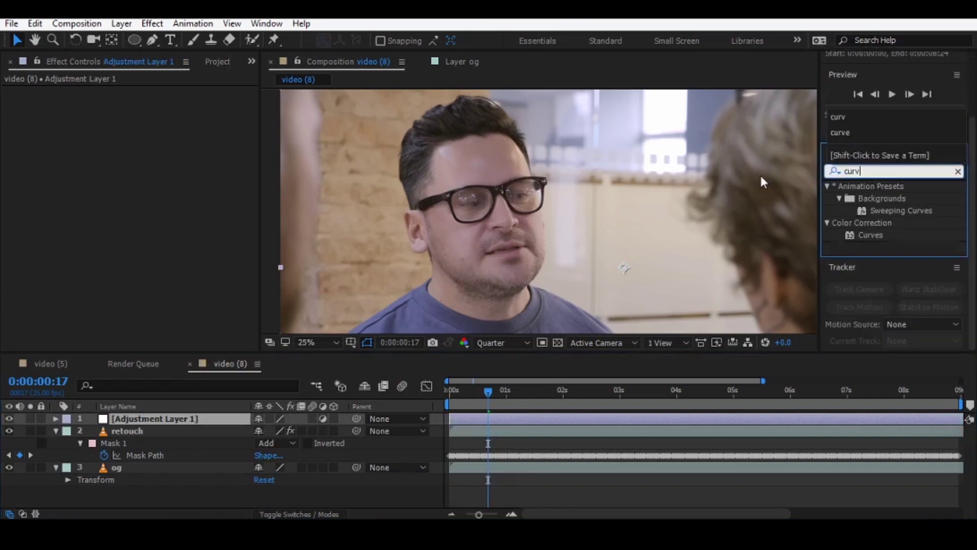
pyautogui.click(870, 235)
pyautogui.moveTo(867, 235); pyautogui.dragTo(218, 418)
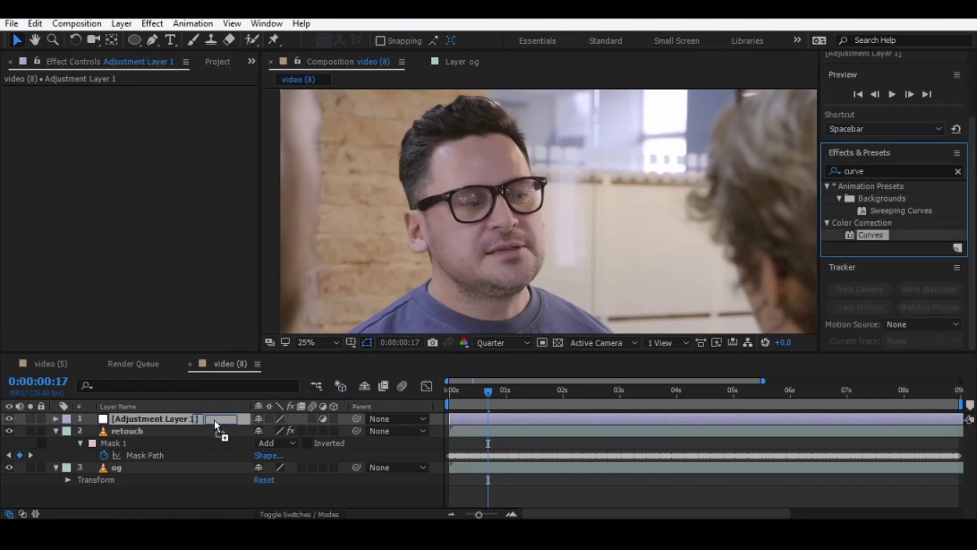
# Shape the Curves into a gentle S-curve using low, centre and high control points.
pyautogui.moveTo(128, 240); pyautogui.dragTo(131, 244)
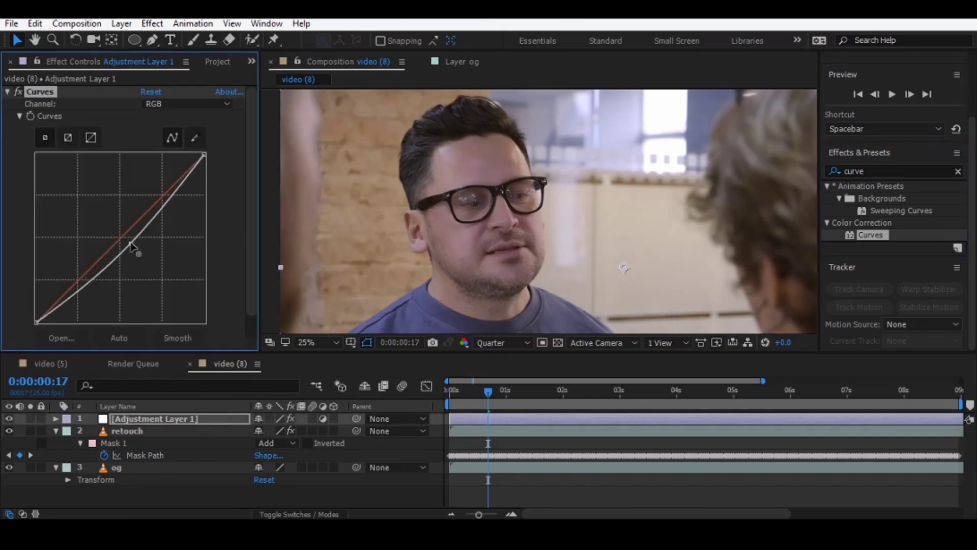
pyautogui.hotkey('ctrl', 'z')
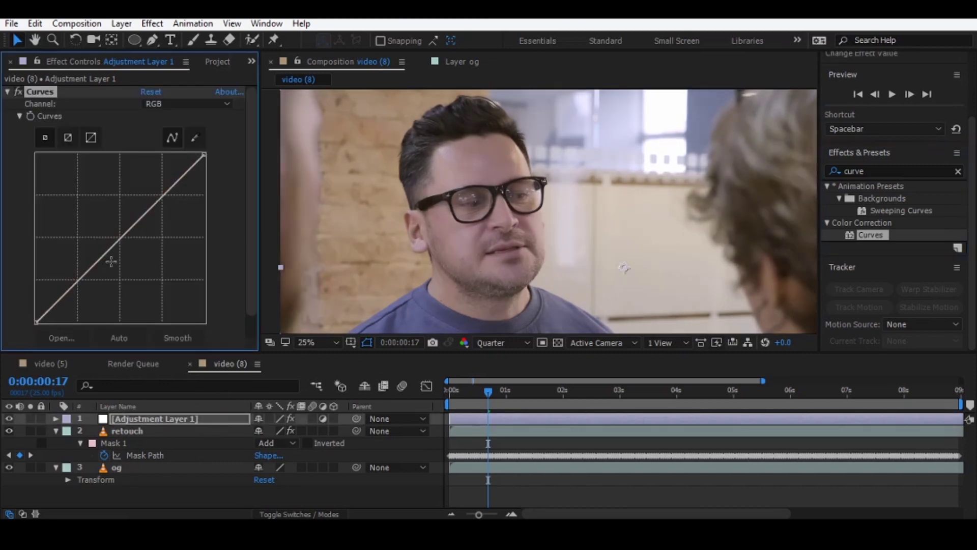
pyautogui.click(77, 280)
pyautogui.click(120, 237)
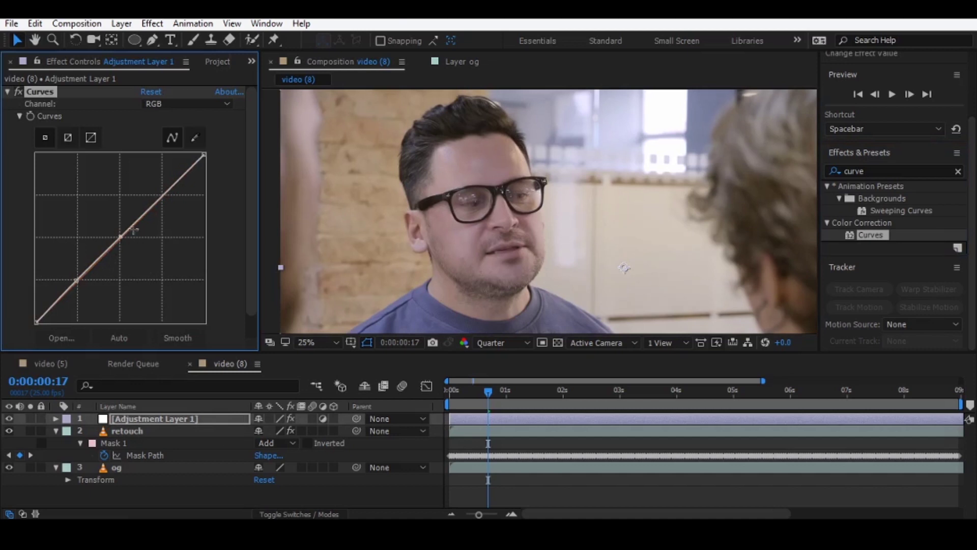
pyautogui.click(165, 196)
pyautogui.moveTo(77, 281)
pyautogui.mouseDown()
pyautogui.moveTo(84, 291)
pyautogui.moveTo(83, 281)
pyautogui.mouseUp()
pyautogui.moveTo(118, 236); pyautogui.dragTo(117, 236)
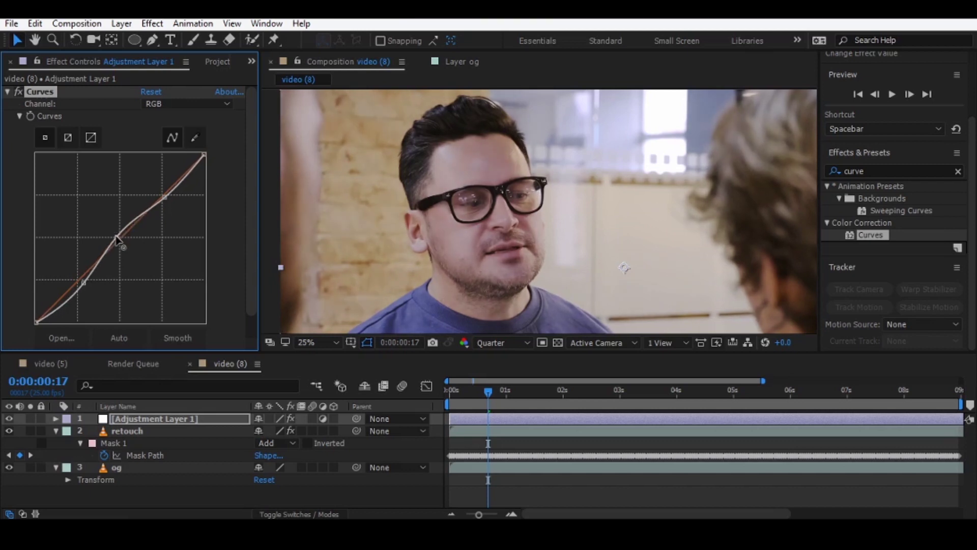
# Zoom the viewer out and reselect Adjustment Layer 1.
pyautogui.press(',')
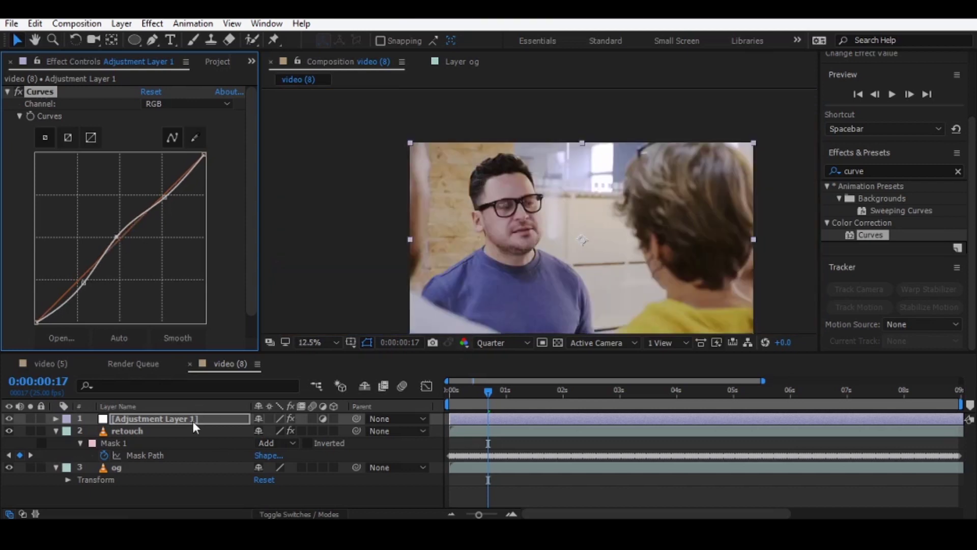
pyautogui.click(194, 422)
pyautogui.click(880, 168)
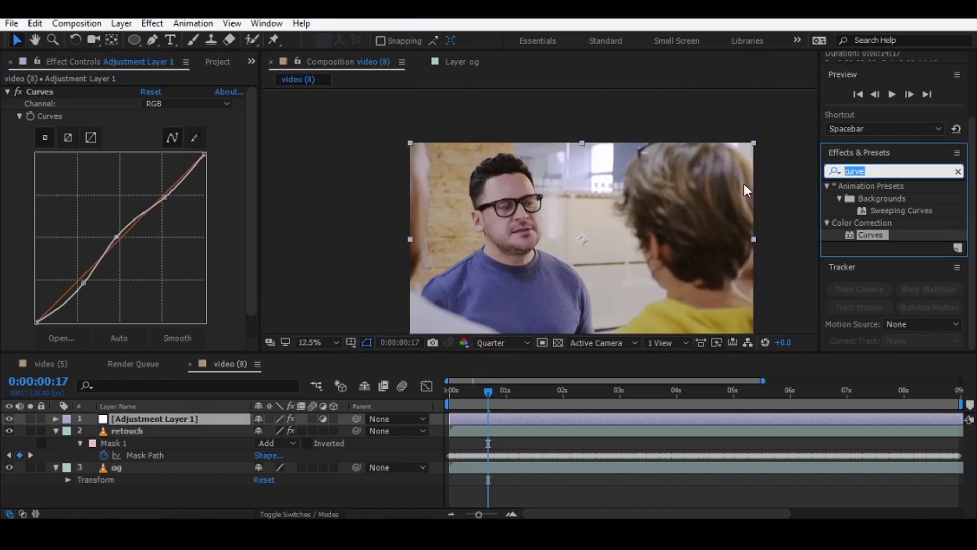
pyautogui.press(',')
# Create a new black solid layer in the composition.
pyautogui.click(139, 481)
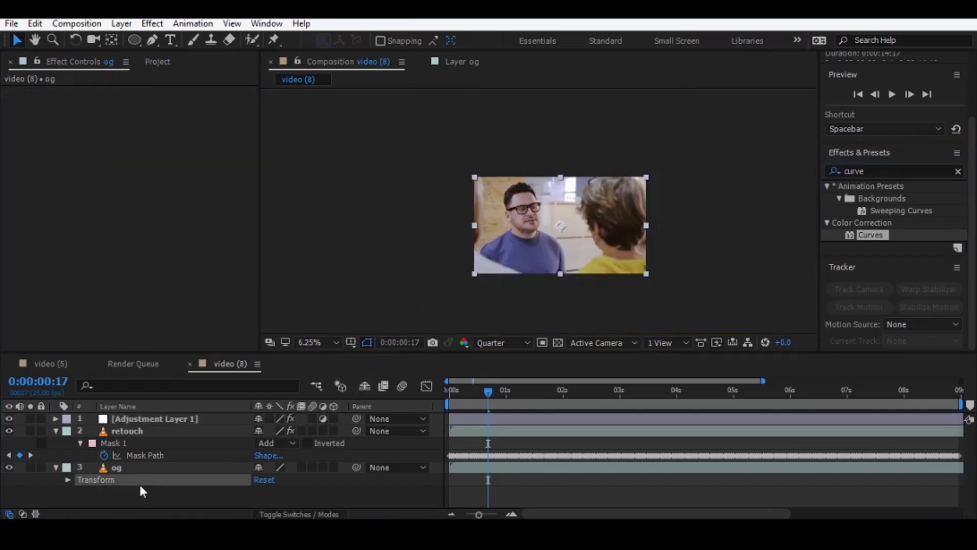
pyautogui.rightClick(140, 485)
pyautogui.rightClick(115, 499)
pyautogui.moveTo(175, 365)
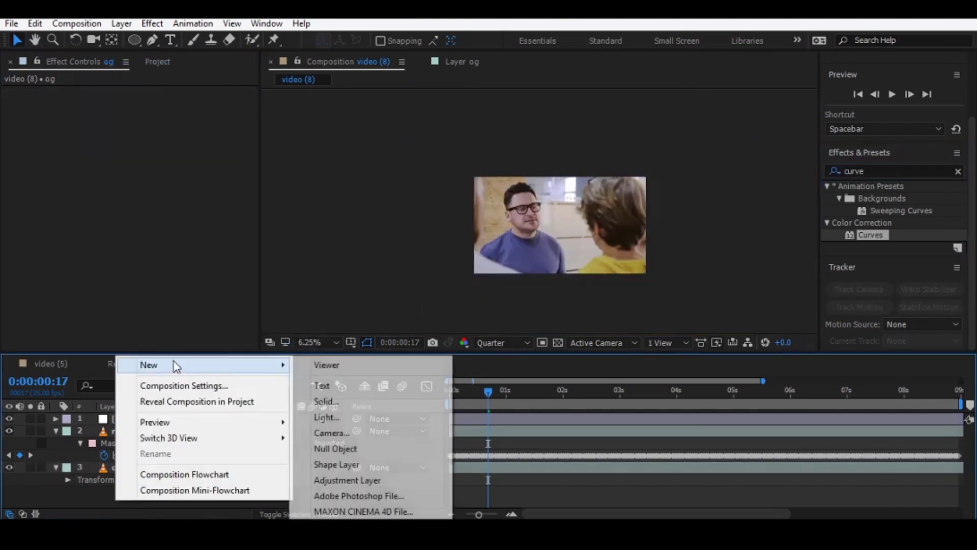
pyautogui.click(332, 402)
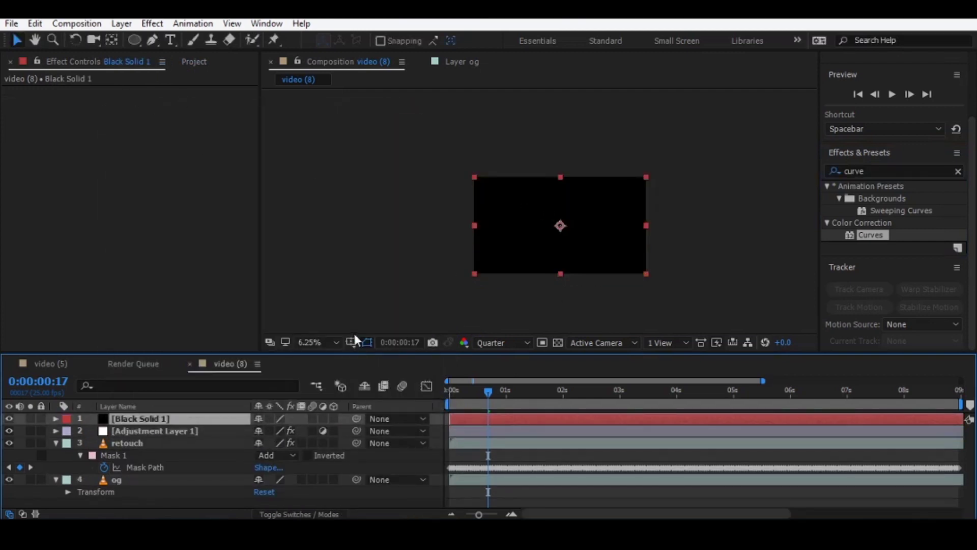
# Show Title/Action Safe guides and draw an inverted rectangle mask across the frame's middle band.
pyautogui.click(351, 342)
pyautogui.click(359, 356)
pyautogui.press('.')
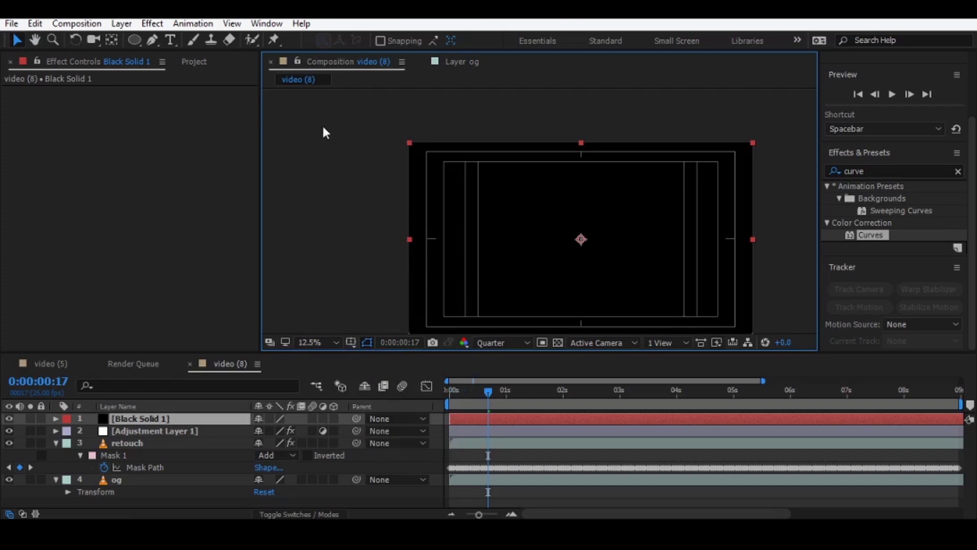
pyautogui.moveTo(136, 38); pyautogui.dragTo(148, 42)
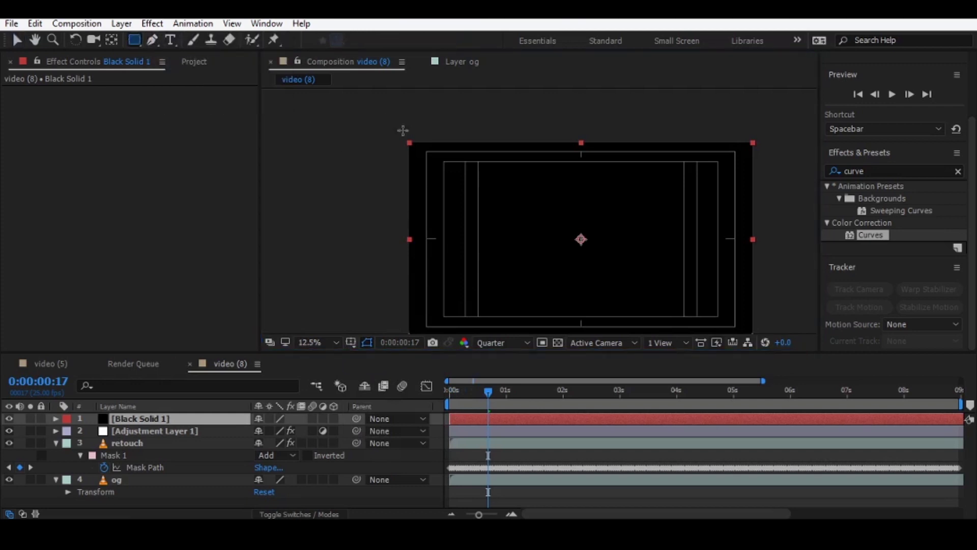
pyautogui.moveTo(403, 161); pyautogui.dragTo(779, 318)
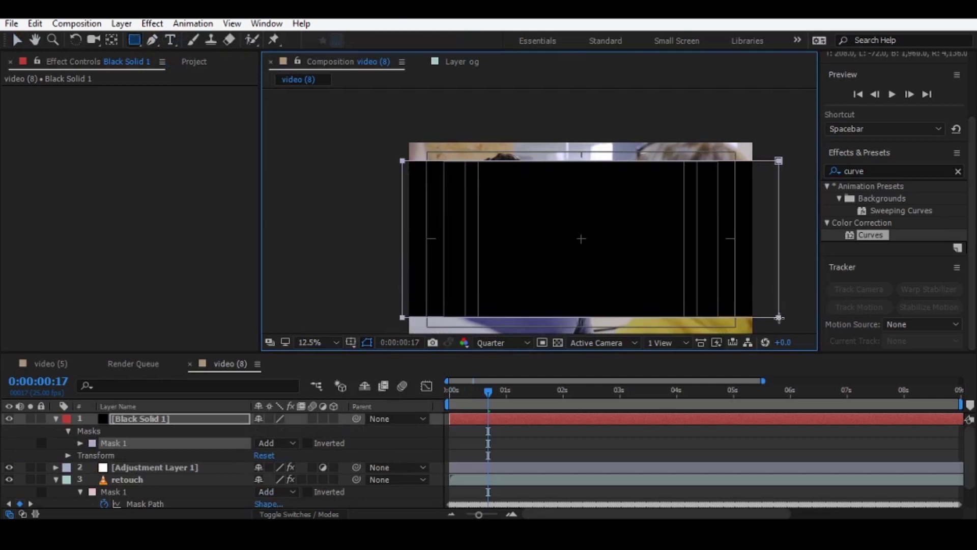
pyautogui.click(308, 443)
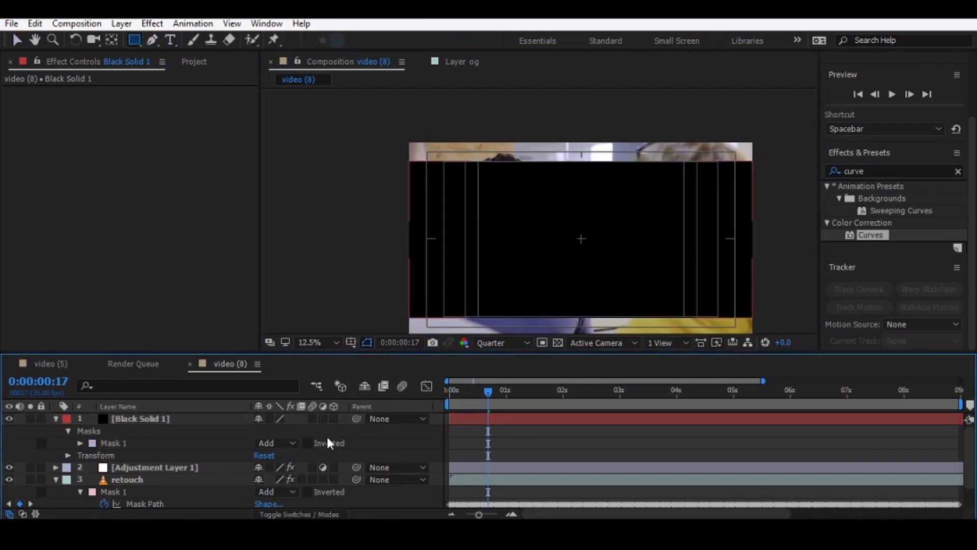
# Return to the clip's start and select Adjustment Layer 1 to review its Curves.
pyautogui.click(403, 447)
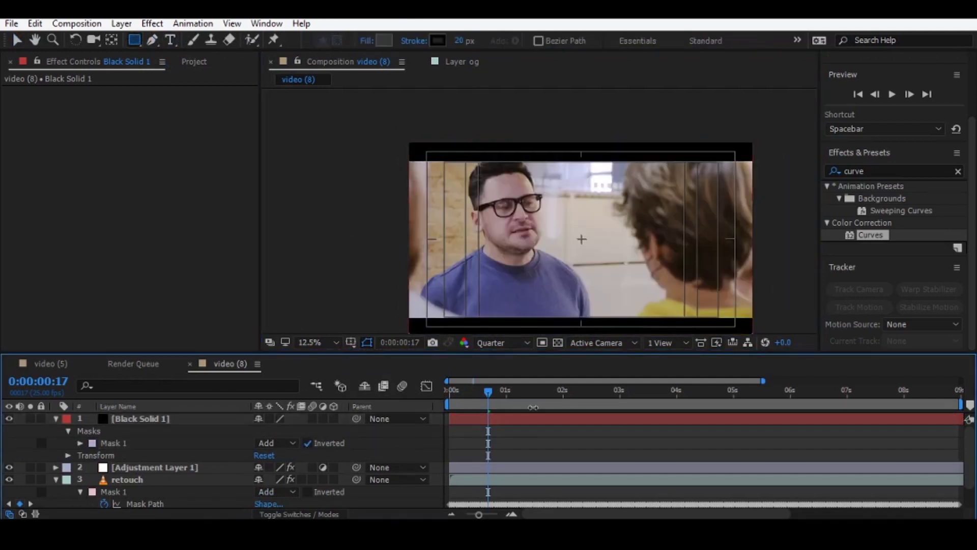
pyautogui.moveTo(472, 392); pyautogui.dragTo(428, 402)
pyautogui.click(183, 467)
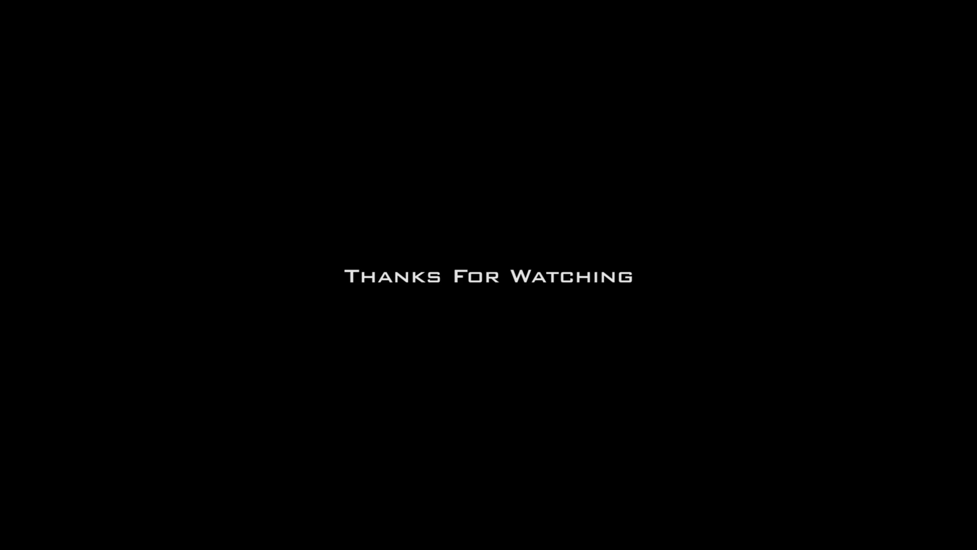